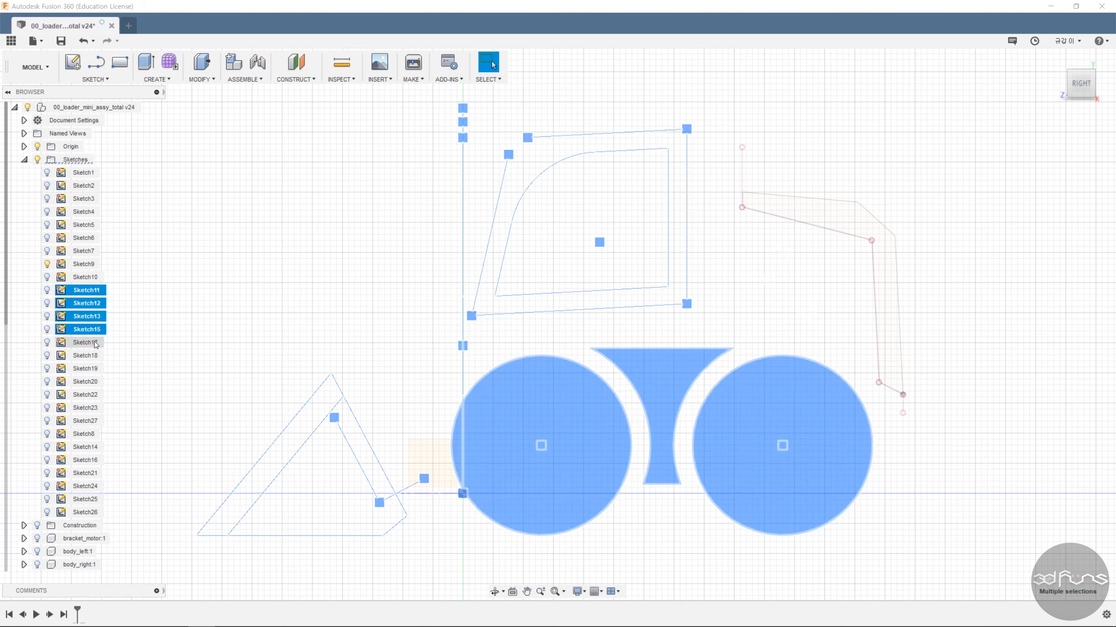
- Make Sketch18, Sketch19, Sketch20 and Sketch22 visible in the Sketches folder
{"action": "left_click", "coordinate": [92, 357]}
{"action": "left_click", "coordinate": [45, 356]}
{"action": "left_click", "coordinate": [84, 369]}
{"action": "mouse_move", "coordinate": [582, 359]}
{"action": "middle_mouse_down", "text": "shift"}
{"action": "mouse_move", "coordinate": [595, 358]}
{"action": "mouse_move", "coordinate": [617, 316]}
{"action": "mouse_move", "coordinate": [609, 323]}
{"action": "middle_mouse_up", "text": "shift"}
{"action": "left_click", "coordinate": [61, 381]}
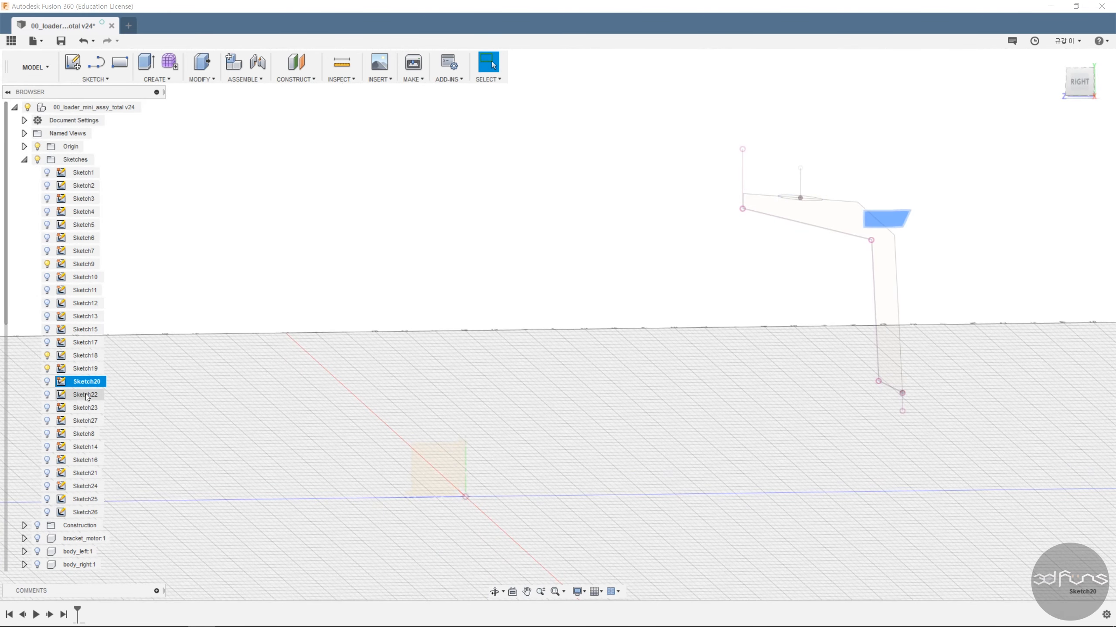
{"action": "left_click", "coordinate": [86, 394]}
{"action": "left_click", "coordinate": [47, 395]}
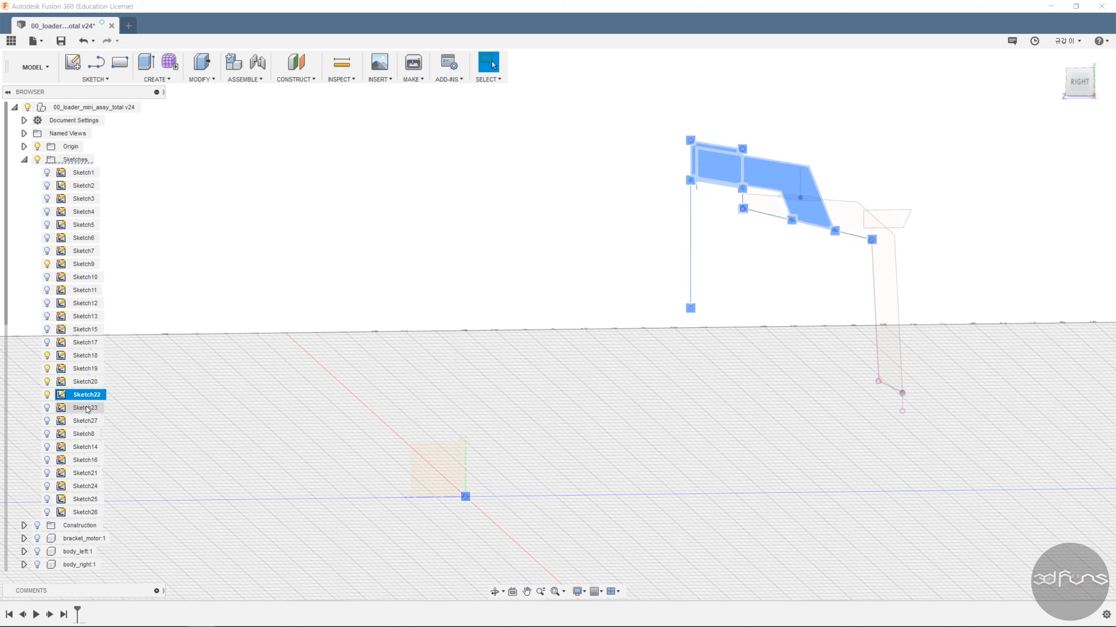
- Check the remaining sketches, make Sketch21 visible, and collapse the Sketches folder with the model in the Right view
{"action": "left_click", "coordinate": [86, 408]}
{"action": "left_click", "coordinate": [90, 422]}
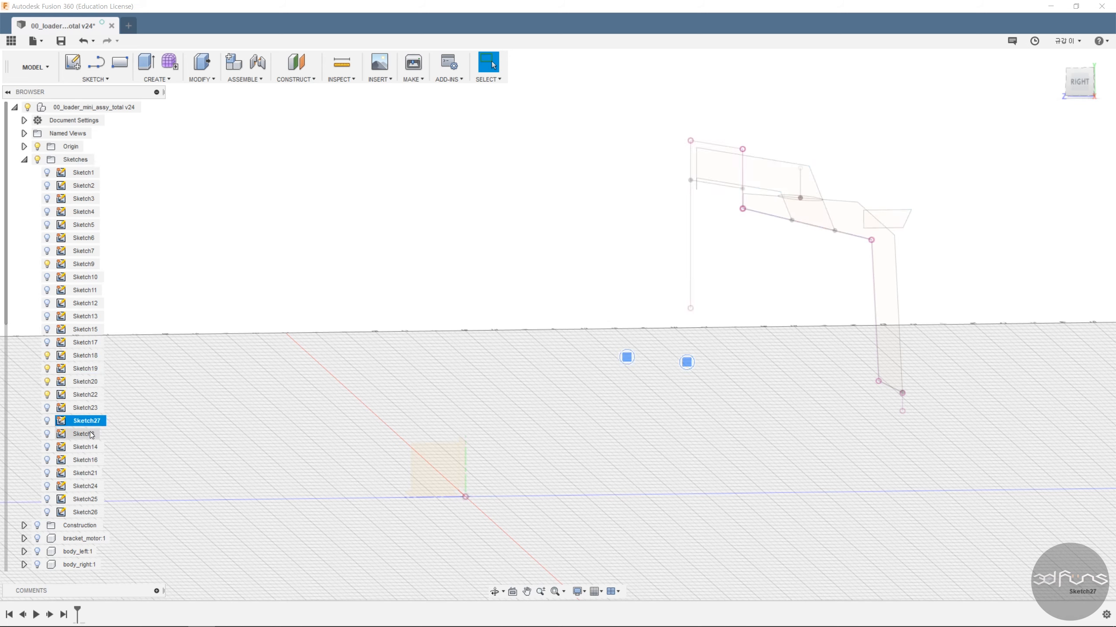
{"action": "left_click", "coordinate": [83, 447]}
{"action": "left_click", "coordinate": [79, 460]}
{"action": "left_click", "coordinate": [70, 472]}
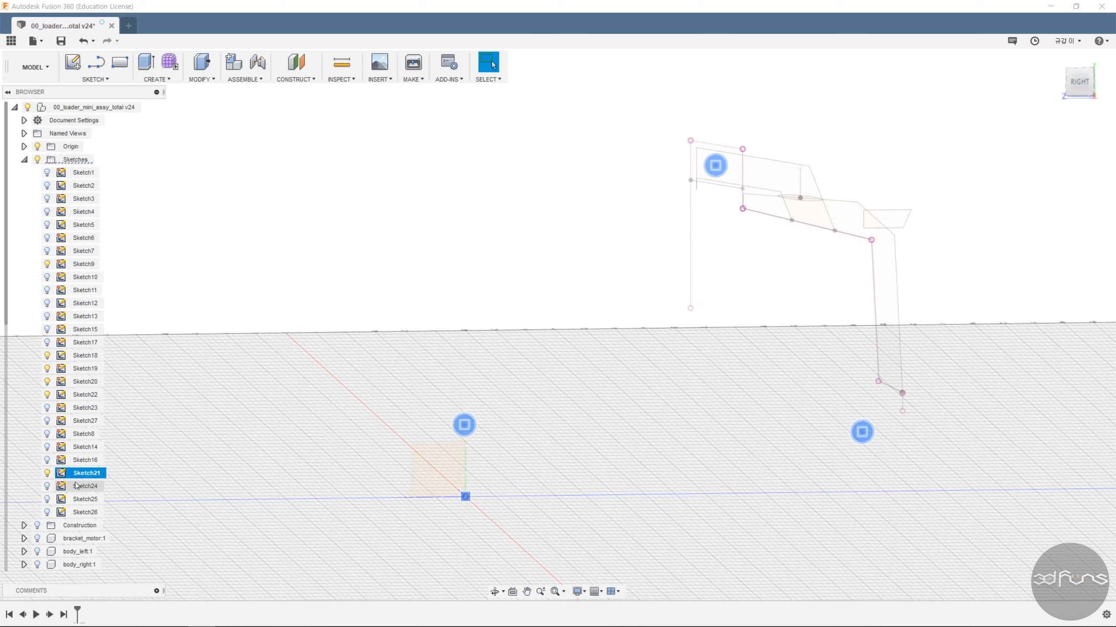
{"action": "left_click", "coordinate": [411, 271]}
{"action": "left_click", "coordinate": [1079, 82]}
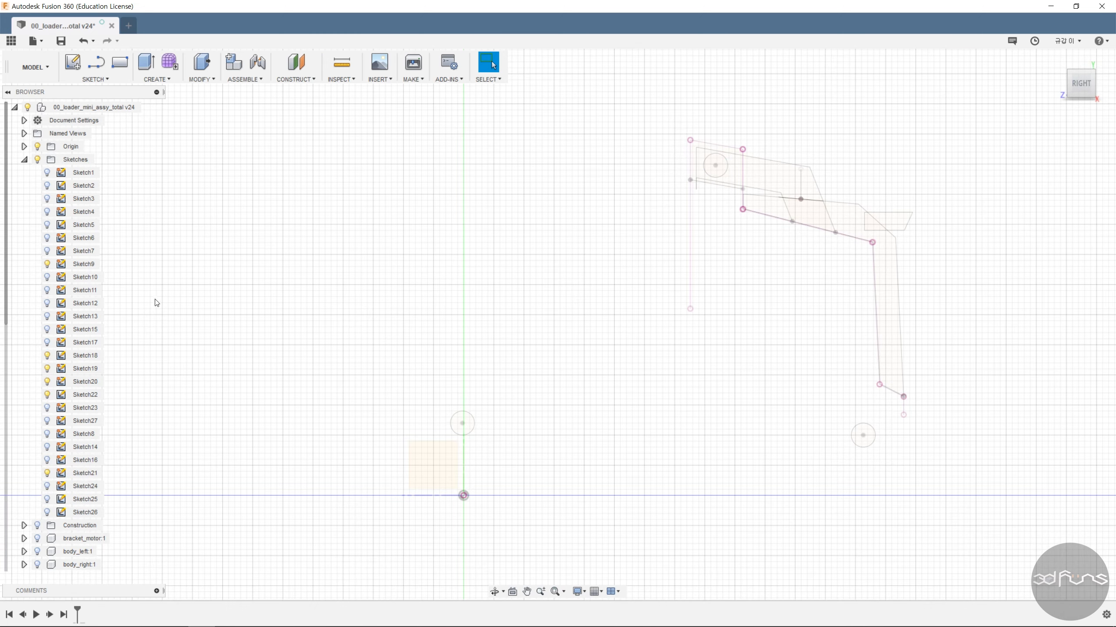
{"action": "left_click", "coordinate": [25, 160]}
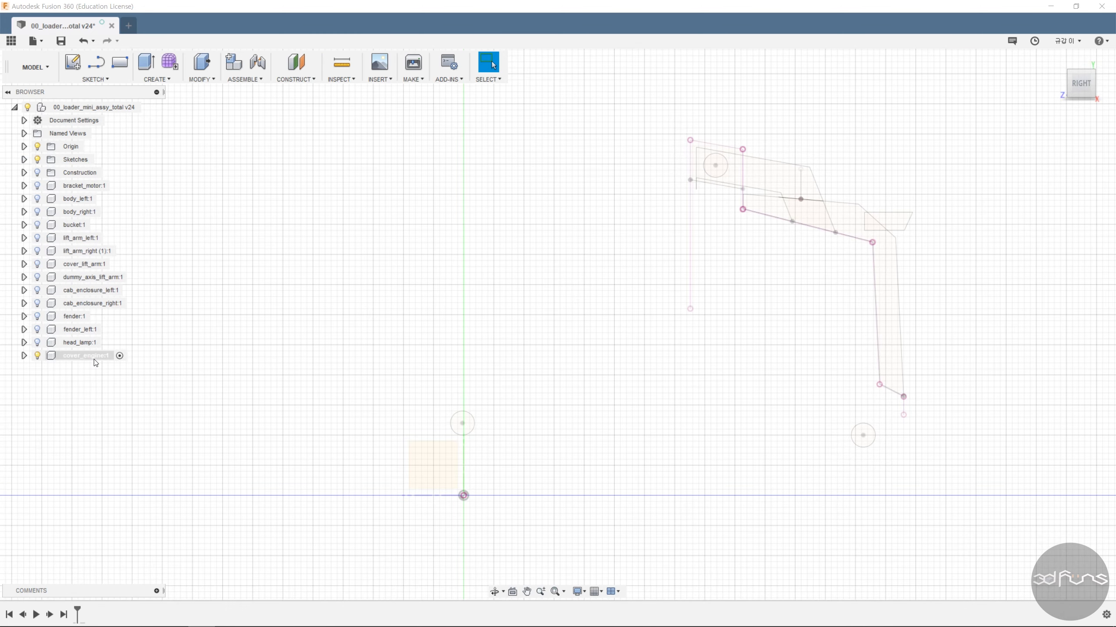
- Extrude the bent engine cover profile symmetrically as a new body, with a whole-length distance of 26.5 mm
{"action": "scroll", "coordinate": [391, 360], "scroll_direction": "down", "scroll_amount": 3}
{"action": "middle_click_drag", "start_coordinate": [455, 333], "coordinate": [478, 347], "text": "shift"}
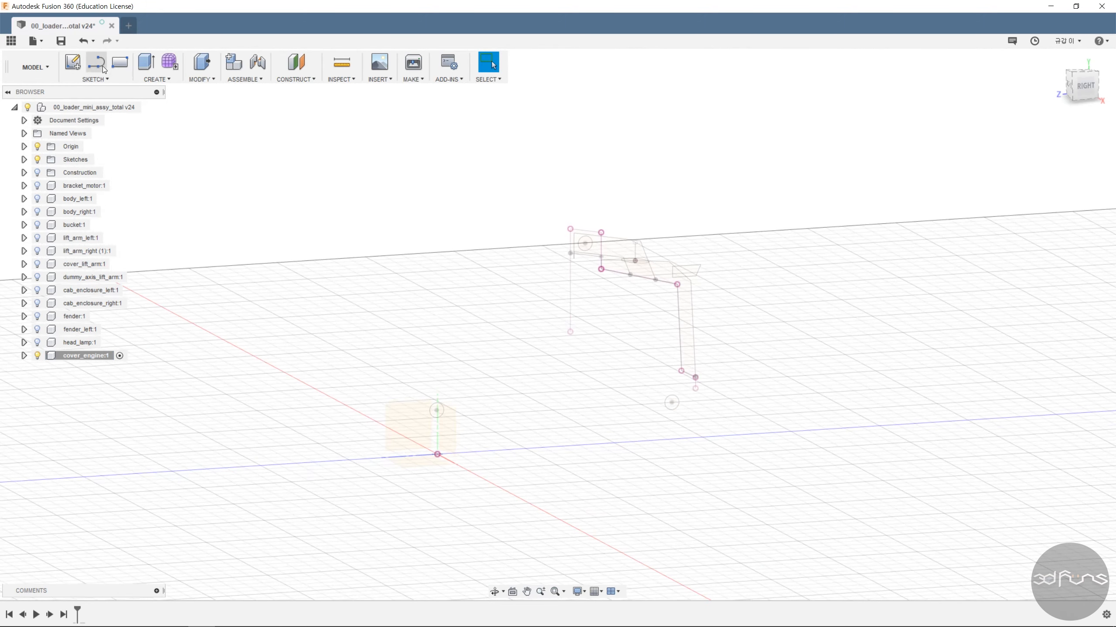
{"action": "left_click", "coordinate": [147, 63]}
{"action": "scroll", "coordinate": [647, 270], "scroll_direction": "up", "scroll_amount": 5}
{"action": "left_click", "coordinate": [566, 262]}
{"action": "scroll", "coordinate": [729, 393], "scroll_direction": "down", "scroll_amount": 2}
{"action": "left_click", "coordinate": [1076, 208]}
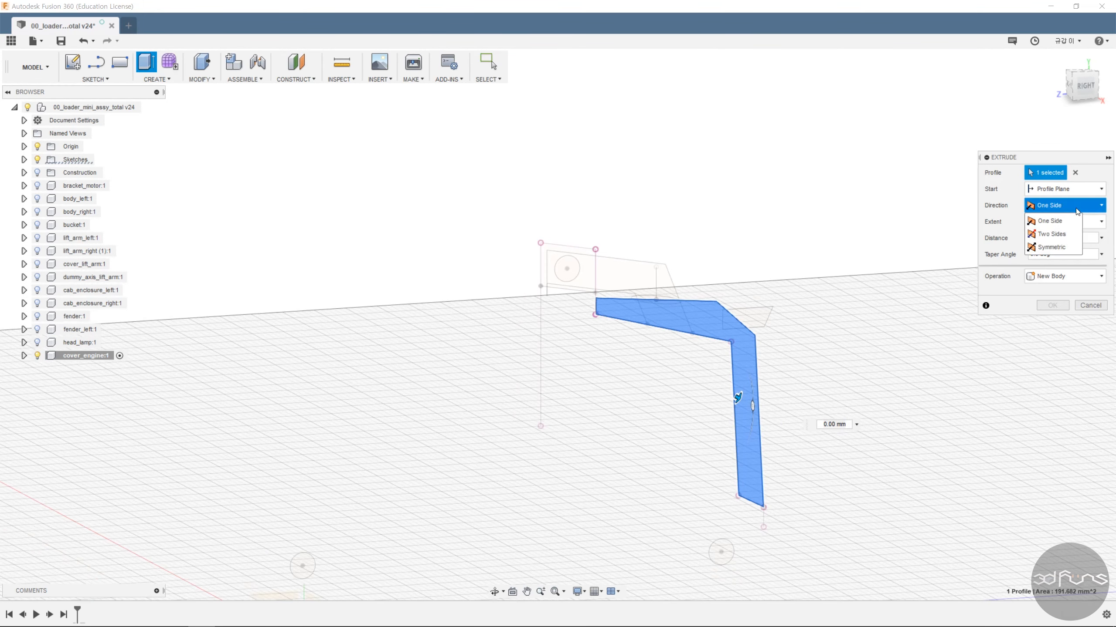
{"action": "left_click", "coordinate": [1067, 249]}
{"action": "left_click_drag", "start_coordinate": [737, 400], "coordinate": [887, 377]}
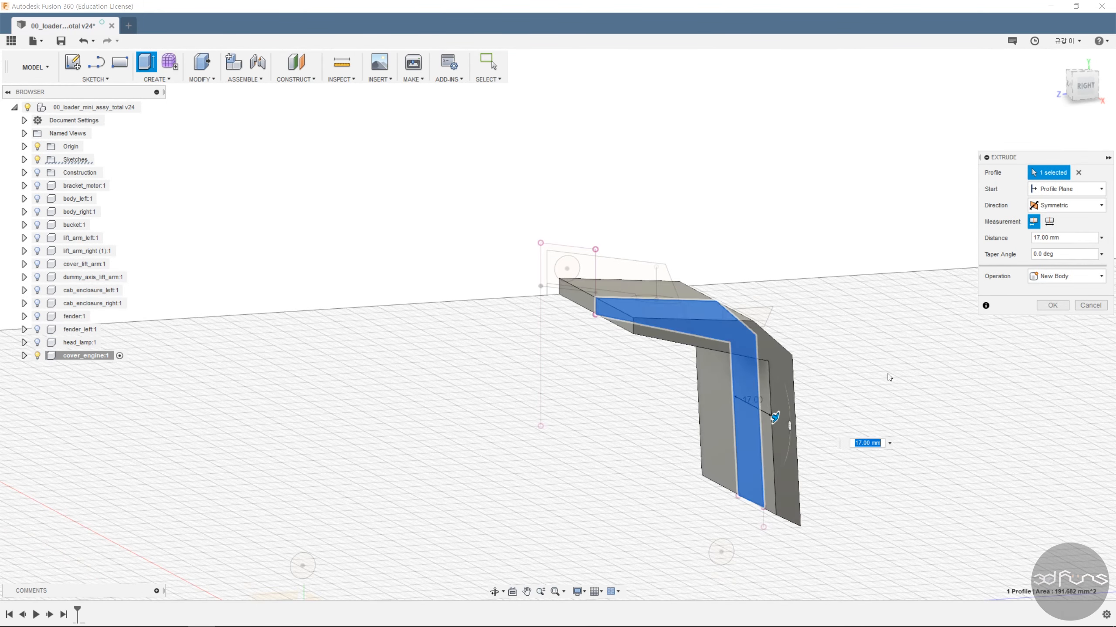
{"action": "left_click", "coordinate": [1049, 222]}
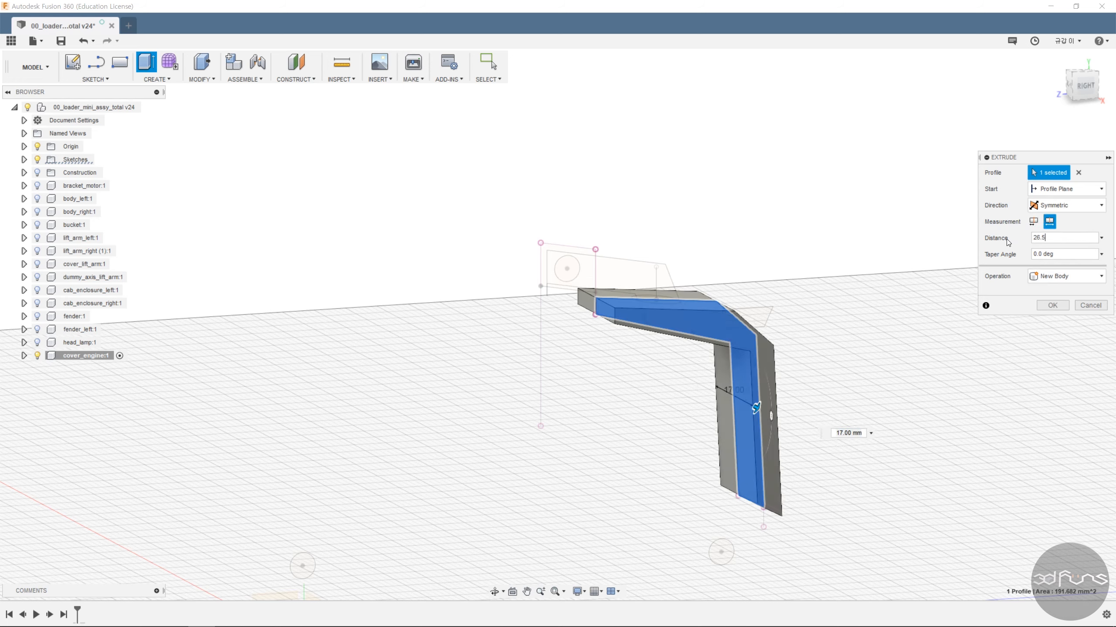
{"action": "left_click", "coordinate": [1053, 305]}
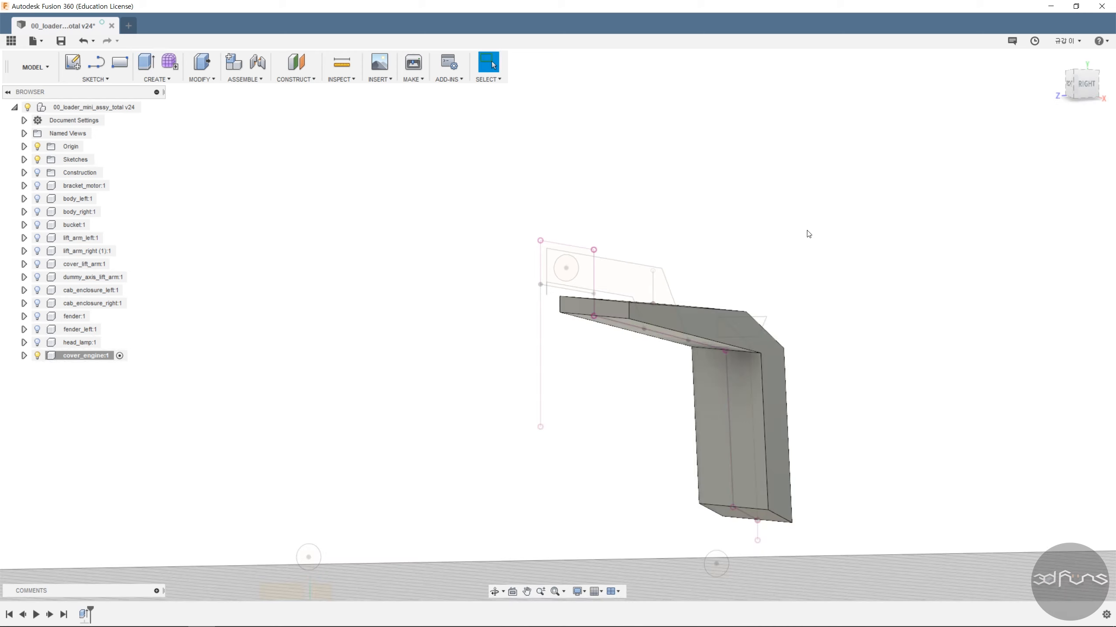
- Fillet the inner corner edge of the bent cover body with a 4.1 mm radius
{"action": "middle_click_drag", "start_coordinate": [809, 234], "coordinate": [518, 176], "text": "shift"}
{"action": "left_click", "coordinate": [216, 82]}
{"action": "left_click", "coordinate": [212, 102]}
{"action": "left_click", "coordinate": [726, 357]}
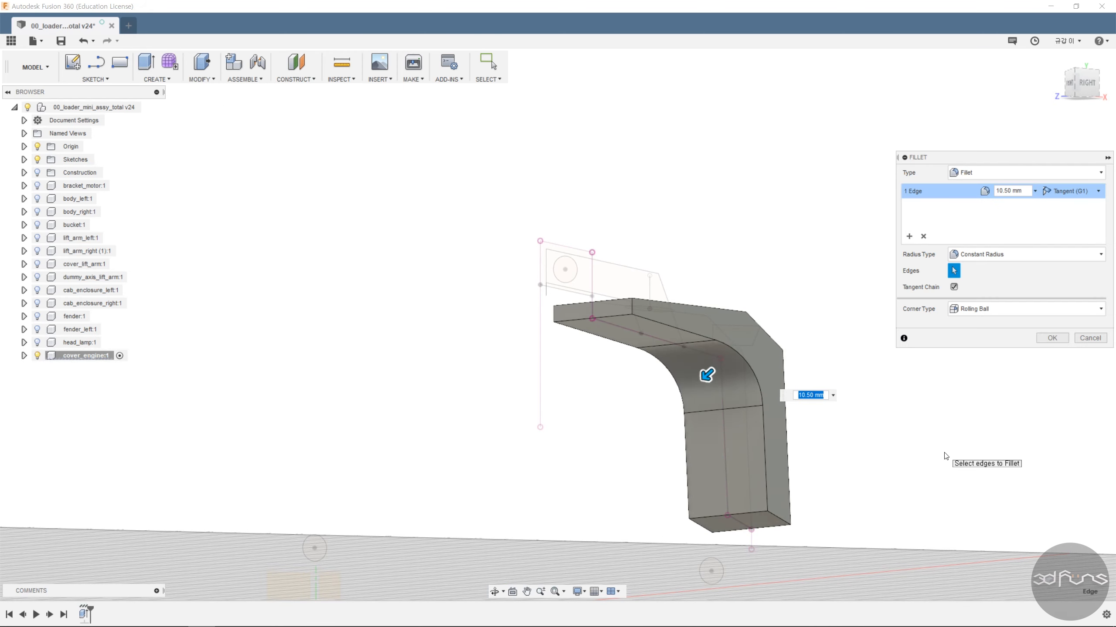
{"action": "type", "text": "4.1"}
{"action": "key", "text": "Return"}
{"action": "left_click", "coordinate": [1052, 337]}
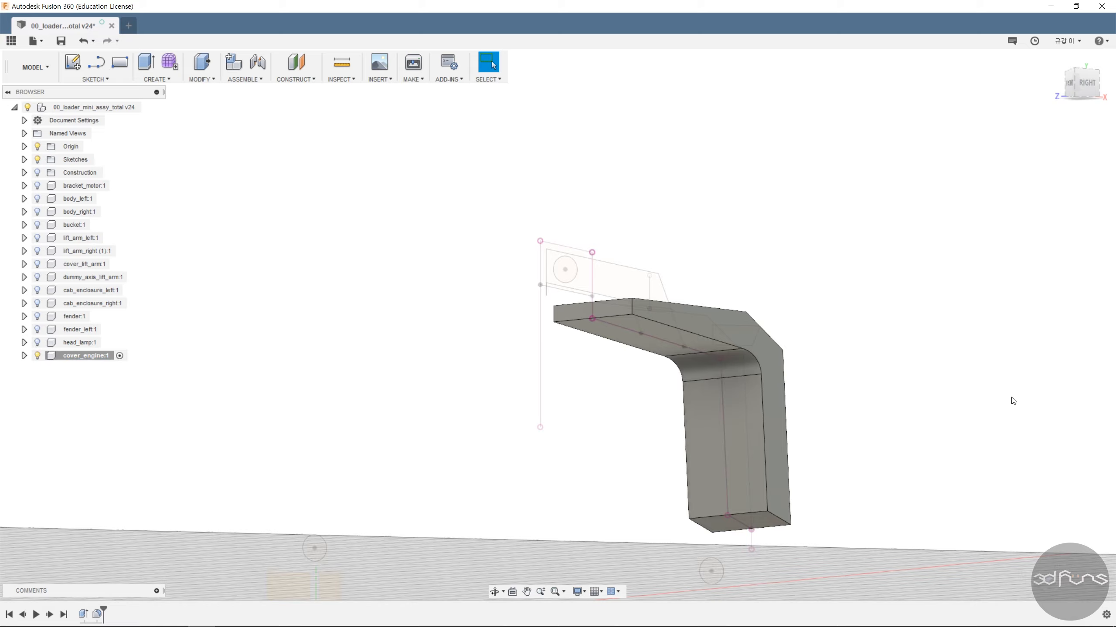
- Create a sketch on the side face of the cover body
{"action": "middle_click_drag", "start_coordinate": [1013, 401], "coordinate": [925, 348], "text": "shift"}
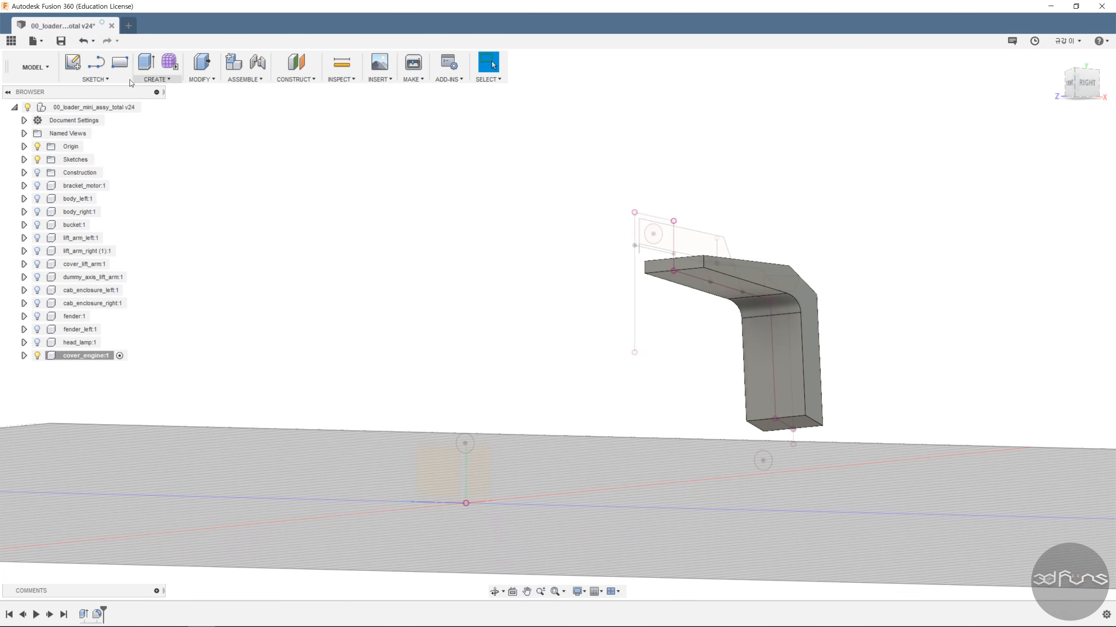
{"action": "left_click", "coordinate": [100, 79]}
{"action": "left_click", "coordinate": [99, 89]}
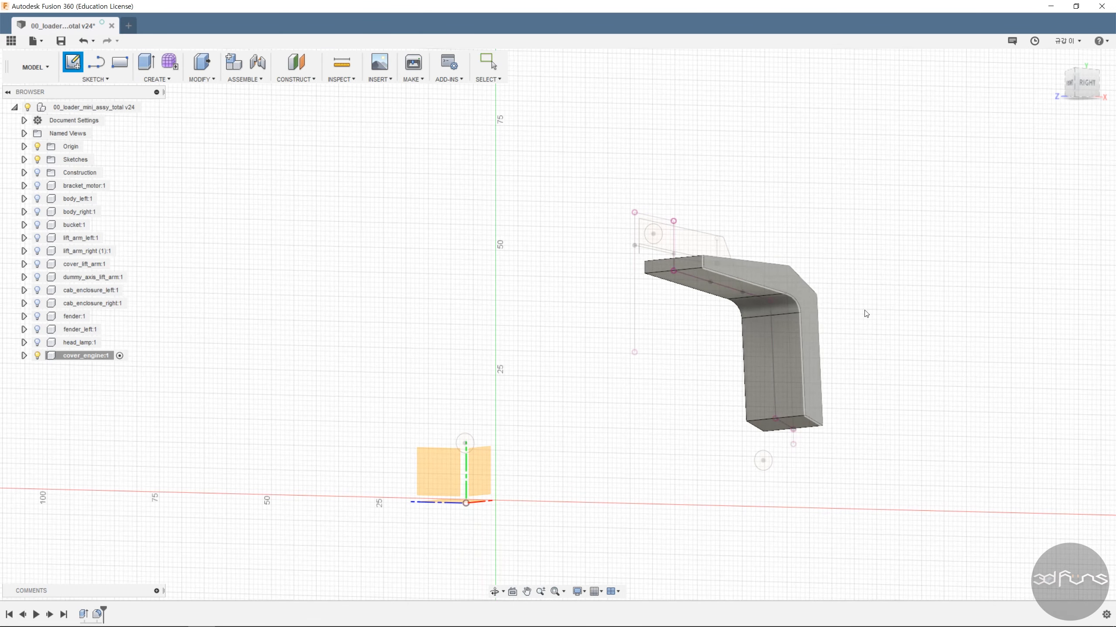
{"action": "left_click", "coordinate": [779, 326]}
- Project the top edge, short vertical end edge and sloped underside edge of the cover's upper arm into the sketch
{"action": "left_click", "coordinate": [94, 79]}
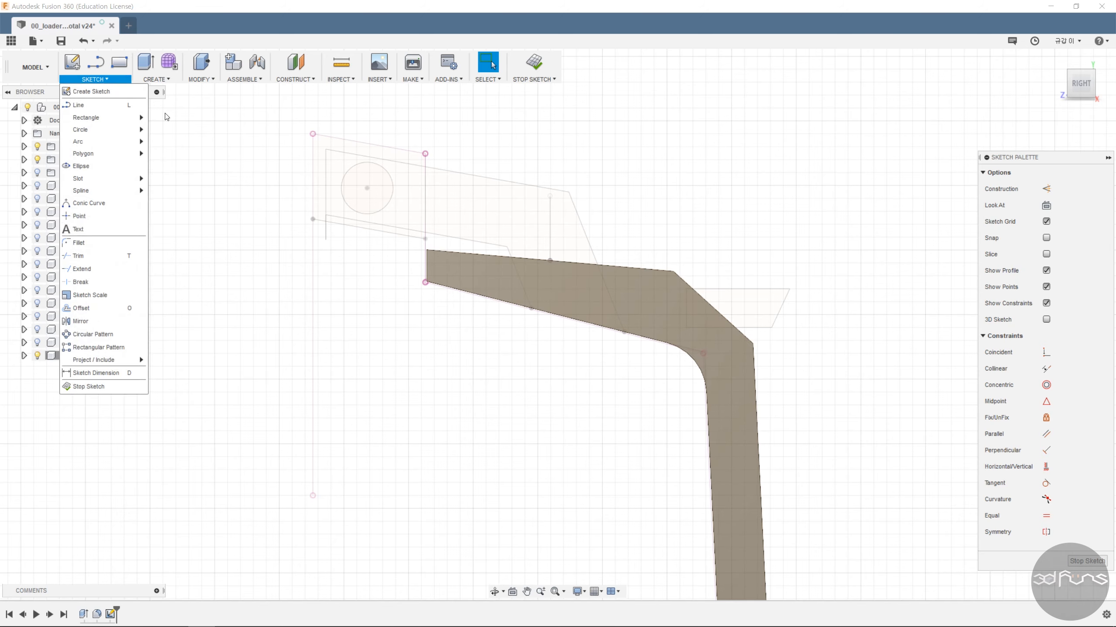
{"action": "mouse_move", "coordinate": [87, 364]}
{"action": "left_click", "coordinate": [175, 364]}
{"action": "mouse_move", "coordinate": [491, 352]}
{"action": "middle_mouse_down", "text": "shift"}
{"action": "mouse_move", "coordinate": [515, 359]}
{"action": "mouse_move", "coordinate": [580, 269]}
{"action": "middle_mouse_up", "text": "shift"}
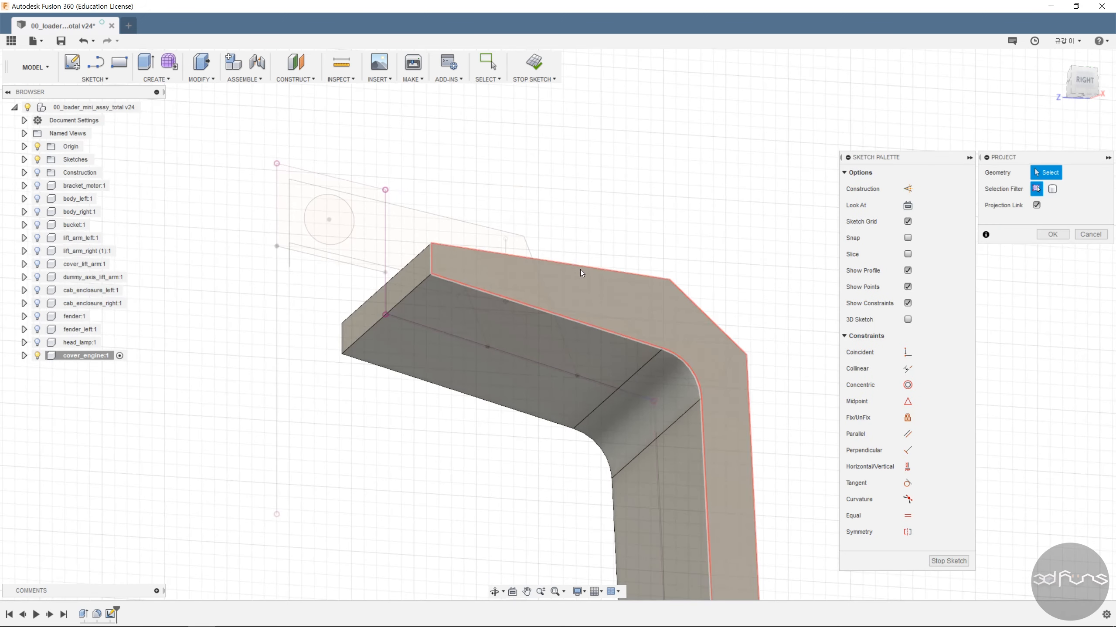
{"action": "left_click", "coordinate": [582, 267]}
{"action": "left_click", "coordinate": [430, 260]}
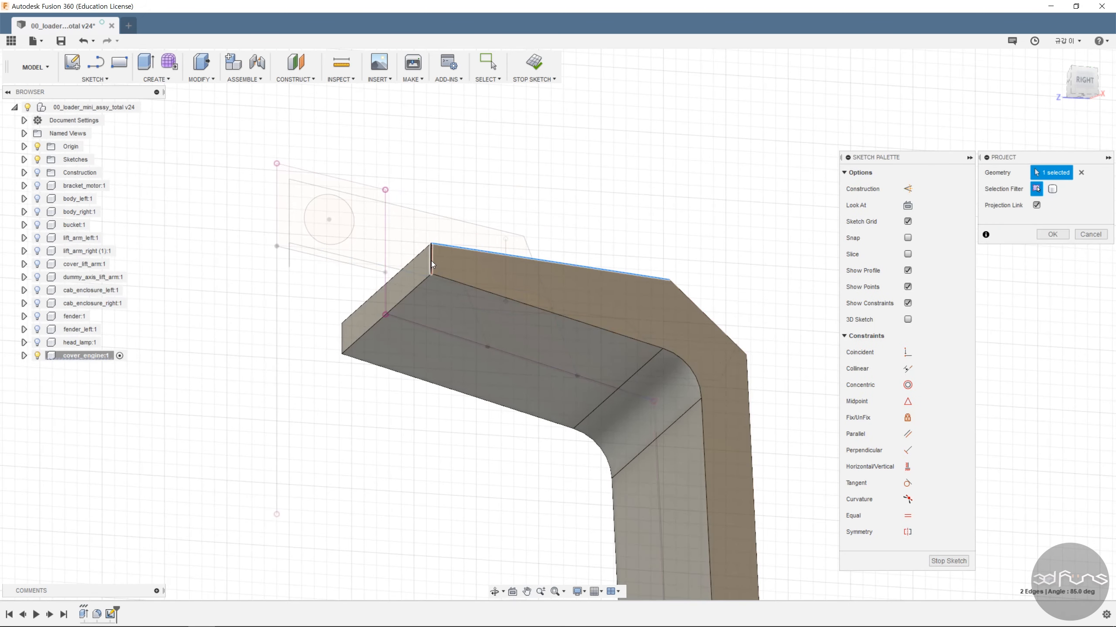
{"action": "left_click", "coordinate": [610, 333]}
{"action": "left_click", "coordinate": [1053, 234]}
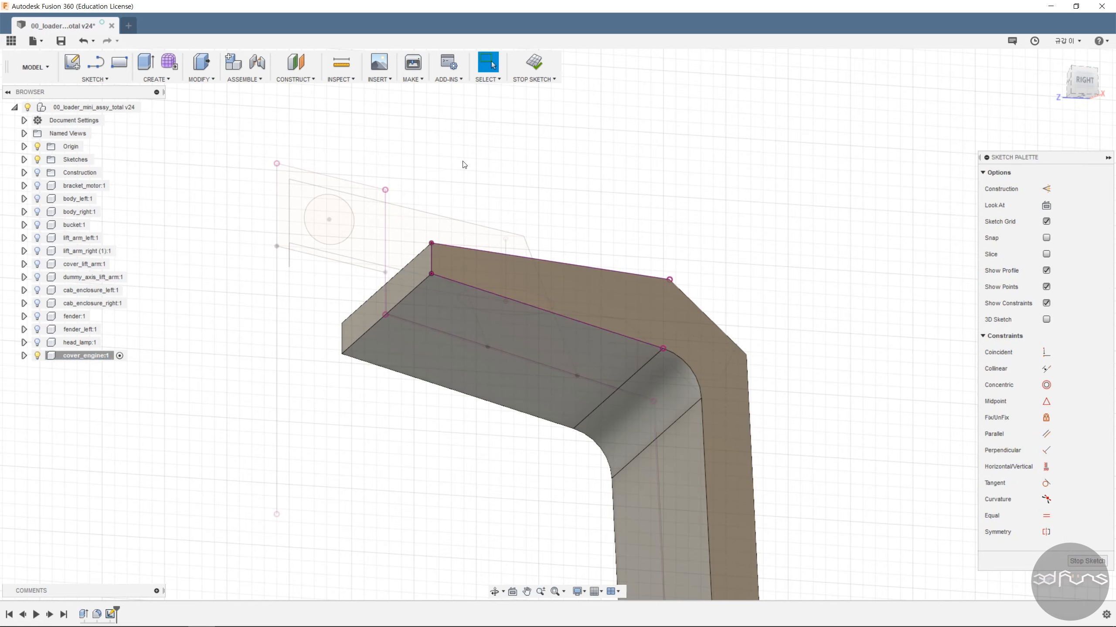
- Draw a slanted line about 5 mm long across the upper arm, from the projected top edge to the underside edge
{"action": "left_click", "coordinate": [1046, 205]}
{"action": "scroll", "coordinate": [806, 212], "scroll_direction": "up", "scroll_amount": 3}
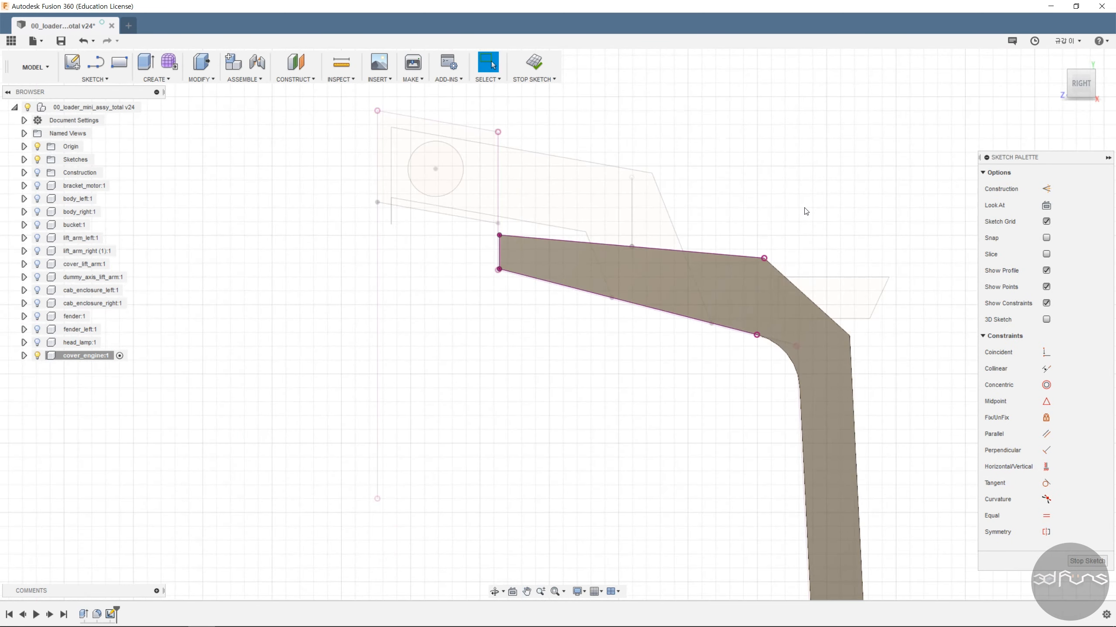
{"action": "scroll", "coordinate": [806, 211], "scroll_direction": "up", "scroll_amount": 1}
{"action": "left_click", "coordinate": [627, 259]}
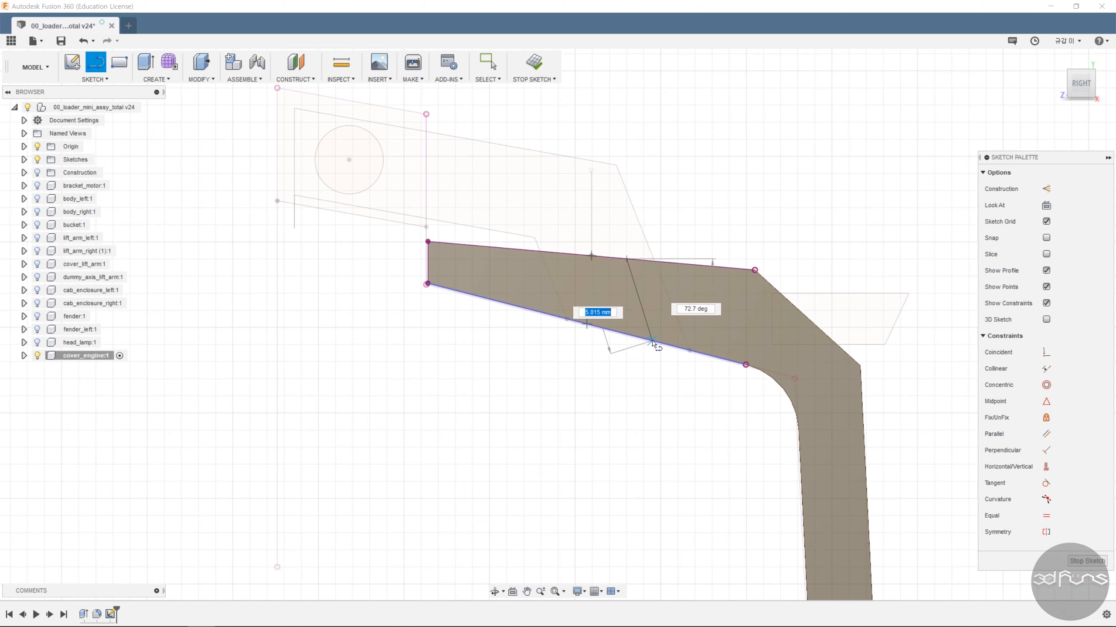
{"action": "left_click", "coordinate": [652, 341]}
- Constrain the line parallel to the slanted edge of the reference sketch, dimension their spacing to 1 mm, and finish the sketch
{"action": "left_click", "coordinate": [670, 305]}
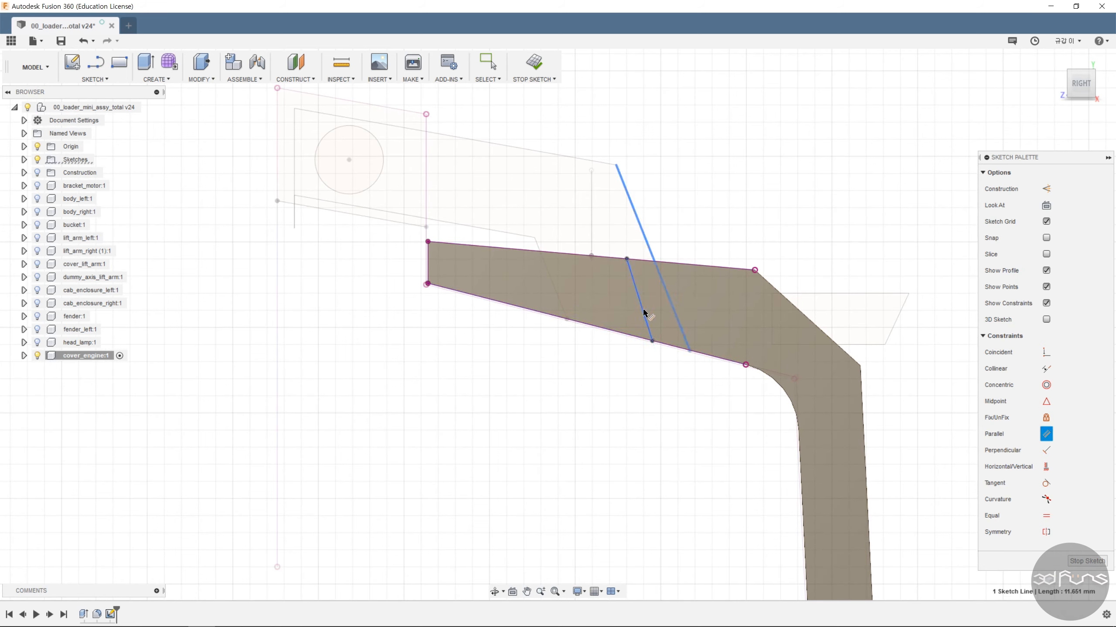
{"action": "left_click", "coordinate": [644, 316]}
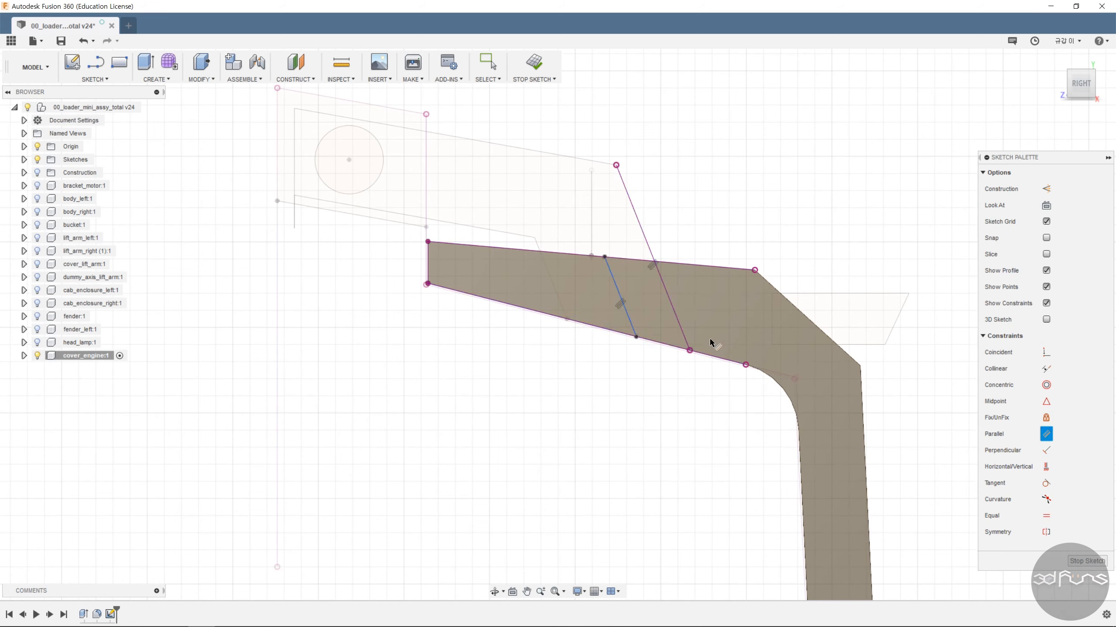
{"action": "left_click", "coordinate": [674, 313]}
{"action": "left_click", "coordinate": [683, 207]}
{"action": "type", "text": "1"}
{"action": "key", "text": "Return"}
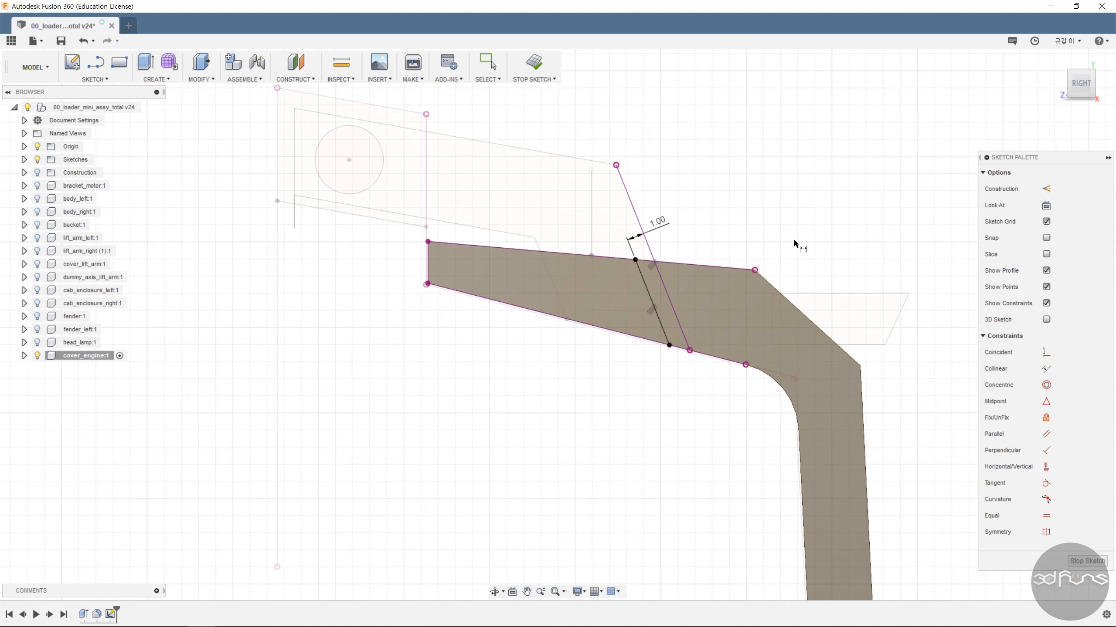
{"action": "left_click", "coordinate": [552, 70]}
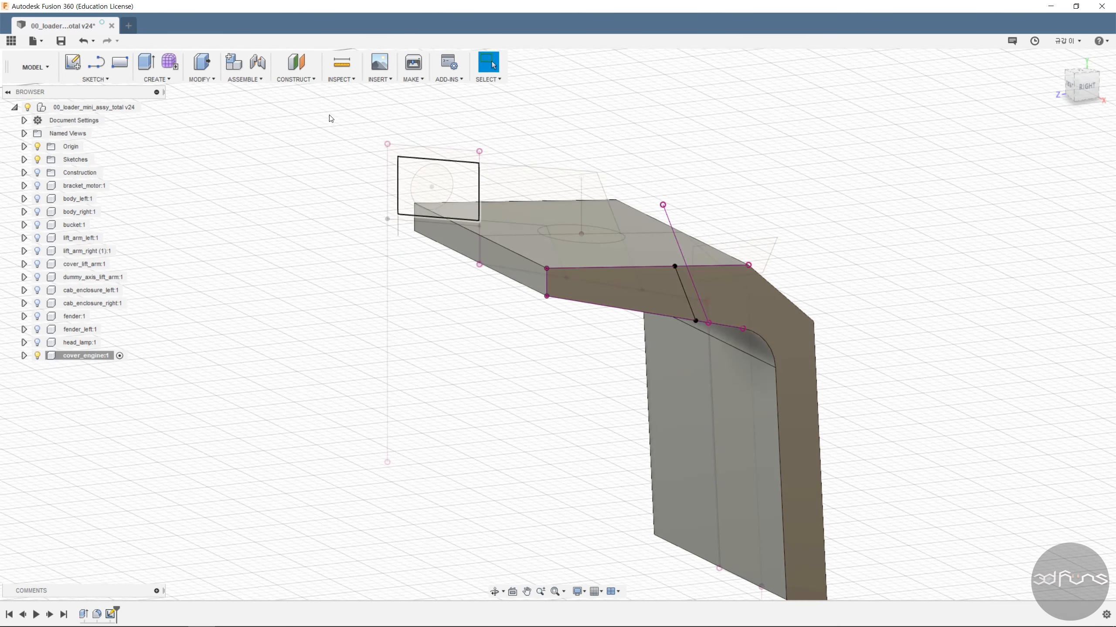
- Cut the profile at the free end of the upper arm into the body by extruding it -1.9 mm
{"action": "left_click", "coordinate": [145, 61]}
{"action": "left_click", "coordinate": [628, 285]}
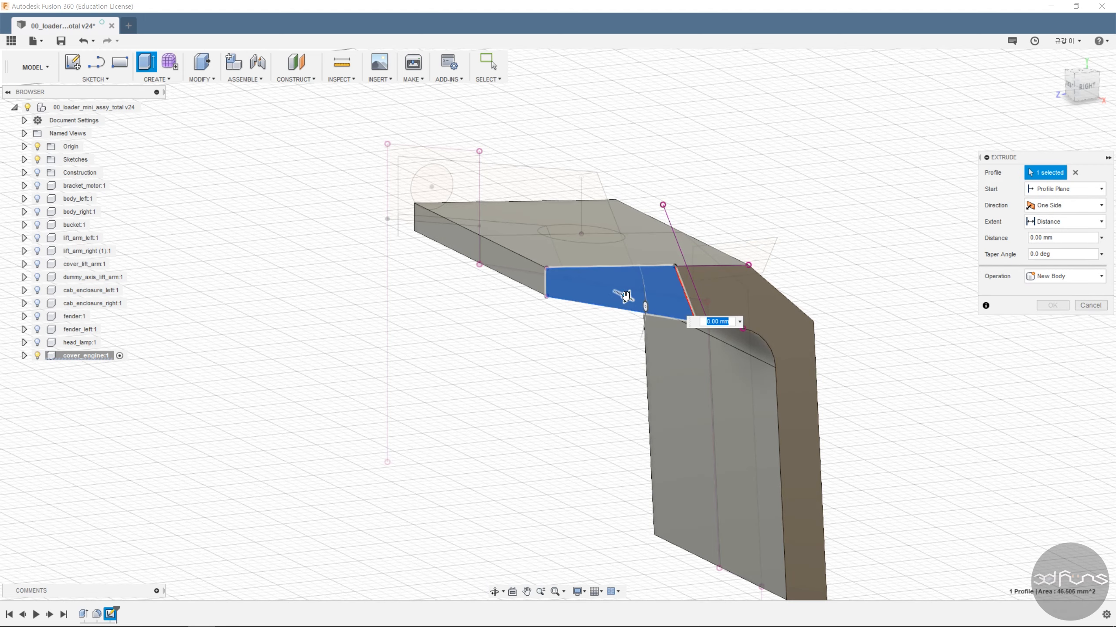
{"action": "left_click_drag", "start_coordinate": [606, 280], "coordinate": [602, 277]}
{"action": "type", "text": "-"}
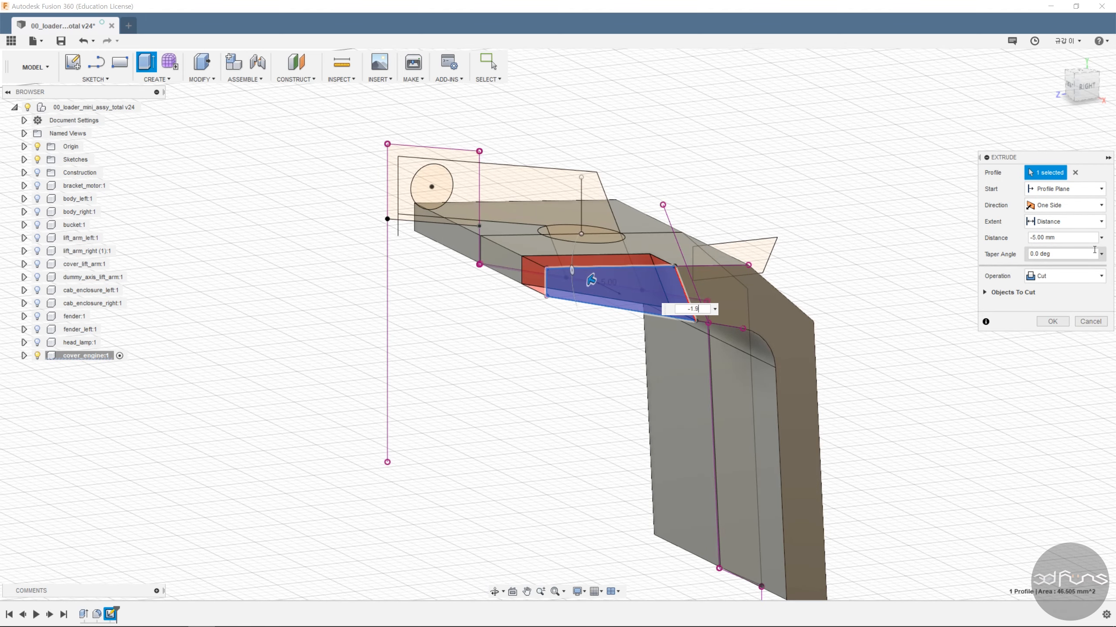
{"action": "type", "text": "1.9"}
{"action": "left_click", "coordinate": [1052, 321]}
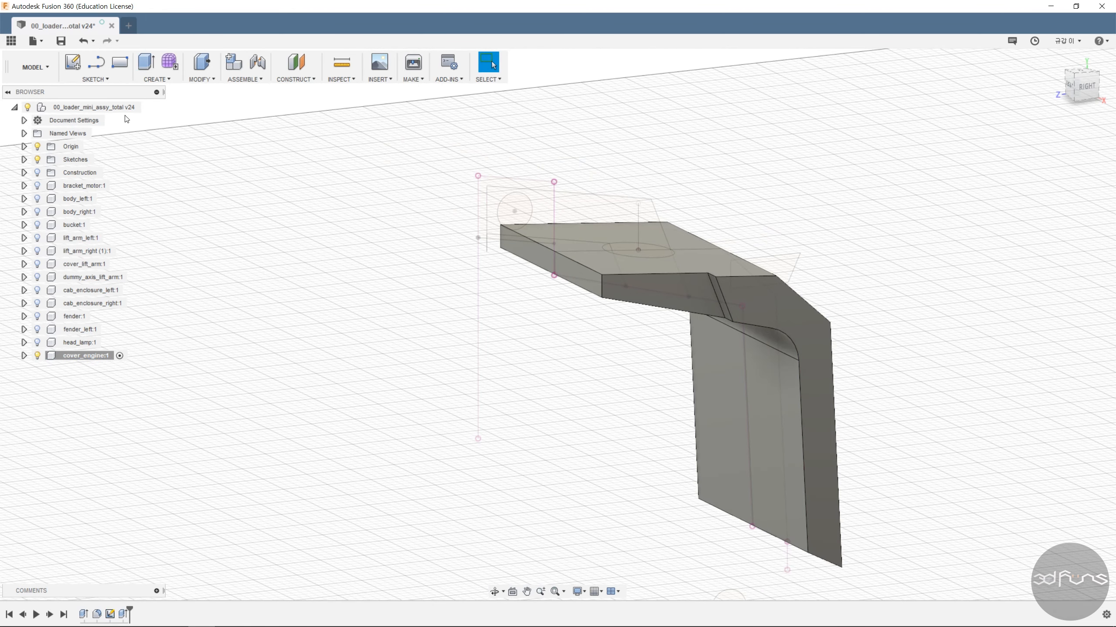
- Mirror the side cut as a feature across the origin YZ plane to the opposite side of the cover
{"action": "left_click", "coordinate": [157, 79]}
{"action": "left_click", "coordinate": [158, 290]}
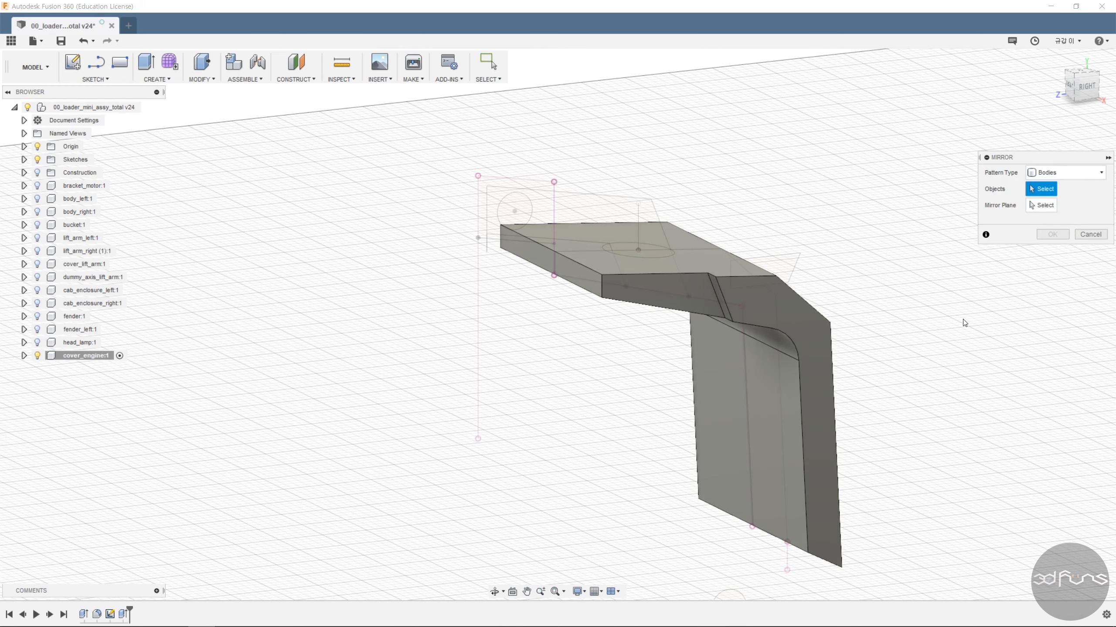
{"action": "middle_click_drag", "start_coordinate": [942, 319], "coordinate": [960, 317], "text": "shift"}
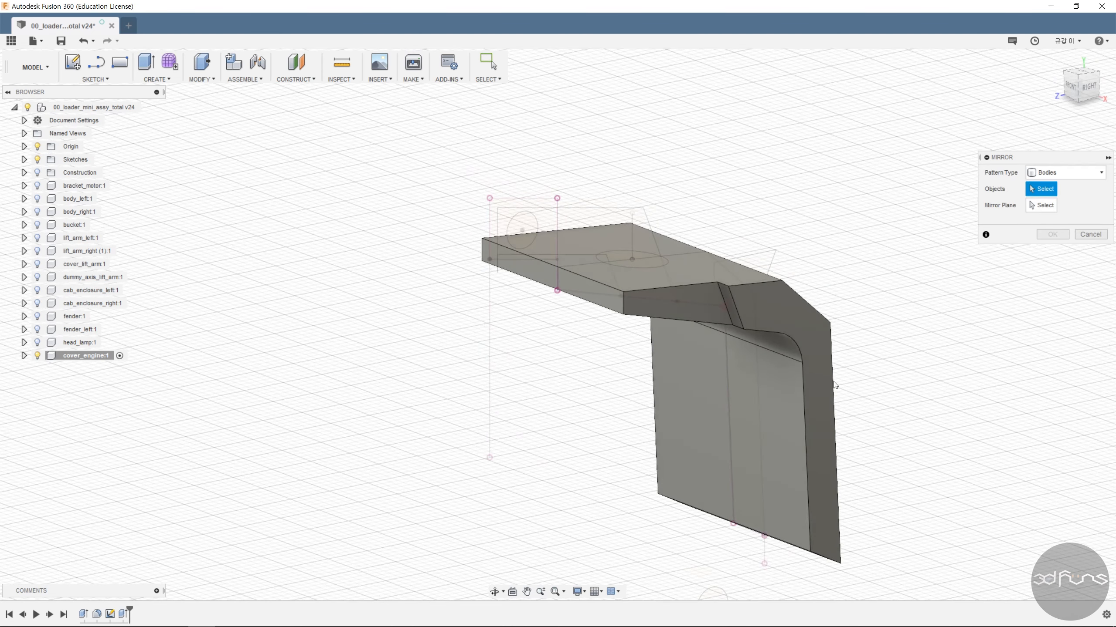
{"action": "left_click", "coordinate": [1100, 176]}
{"action": "left_click", "coordinate": [1067, 214]}
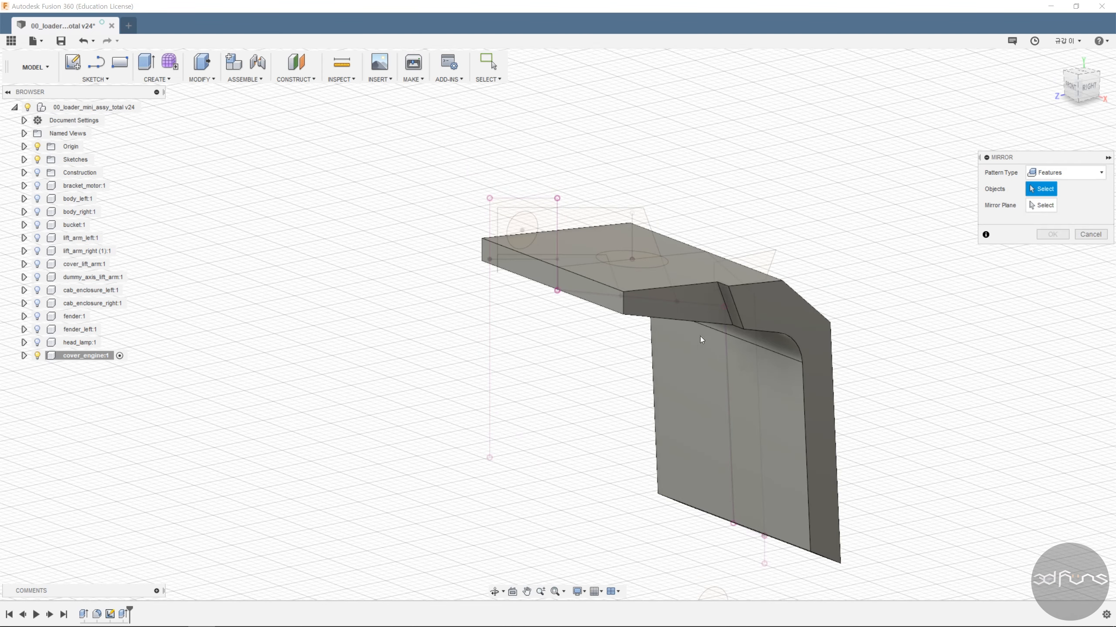
{"action": "left_click", "coordinate": [125, 614]}
{"action": "scroll", "coordinate": [681, 380], "scroll_direction": "down", "scroll_amount": 3}
{"action": "left_click", "coordinate": [311, 501]}
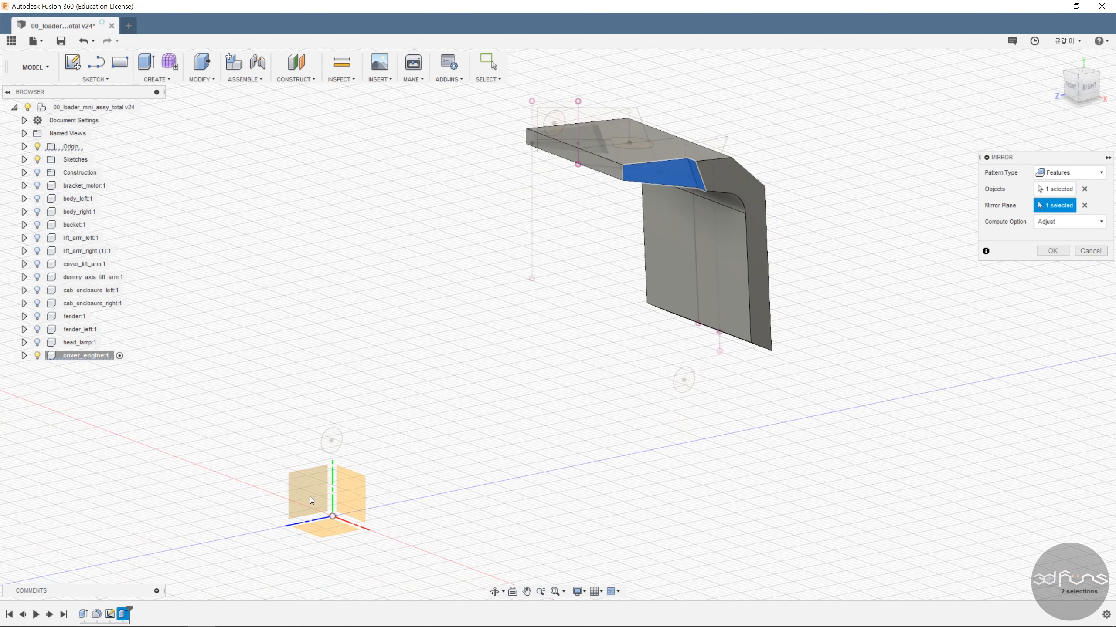
{"action": "left_click", "coordinate": [1052, 252]}
{"action": "middle_click_drag", "start_coordinate": [661, 405], "coordinate": [628, 387], "text": "shift"}
{"action": "middle_click_drag", "start_coordinate": [615, 298], "coordinate": [575, 382], "text": "shift"}
{"action": "scroll", "coordinate": [576, 382], "scroll_direction": "down", "scroll_amount": 2}
{"action": "left_click", "coordinate": [1056, 58]}
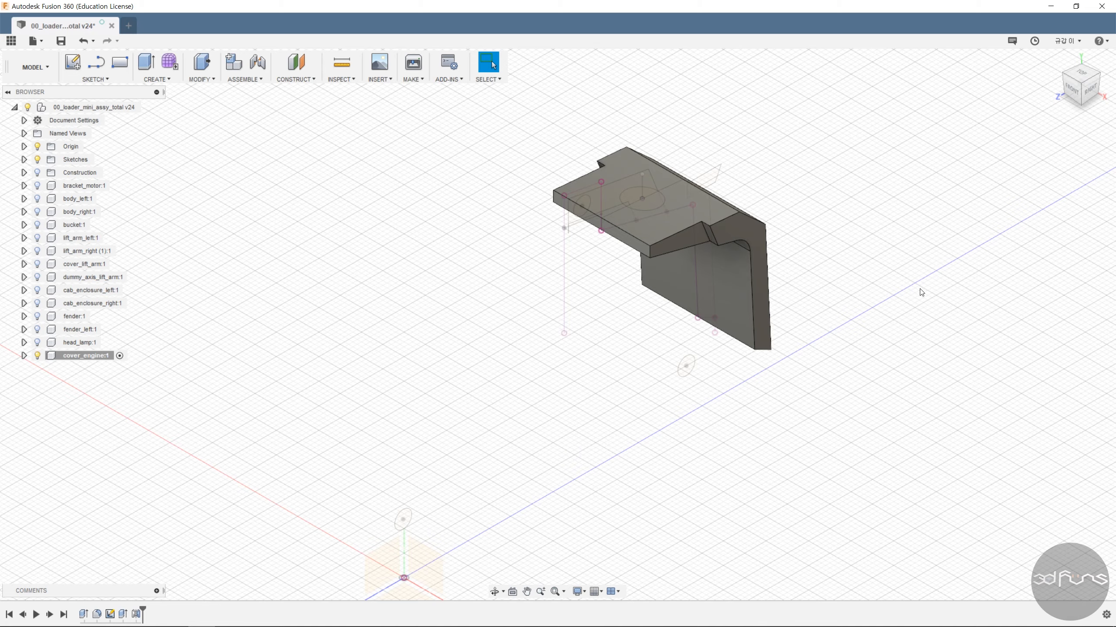
- Shell the cover to an inside thickness of 1.8 mm, removing the tangent underside faces and the lower end face of the leg
{"action": "left_click", "coordinate": [202, 79]}
{"action": "left_click", "coordinate": [207, 133]}
{"action": "middle_click_drag", "start_coordinate": [793, 317], "coordinate": [797, 266], "text": "shift"}
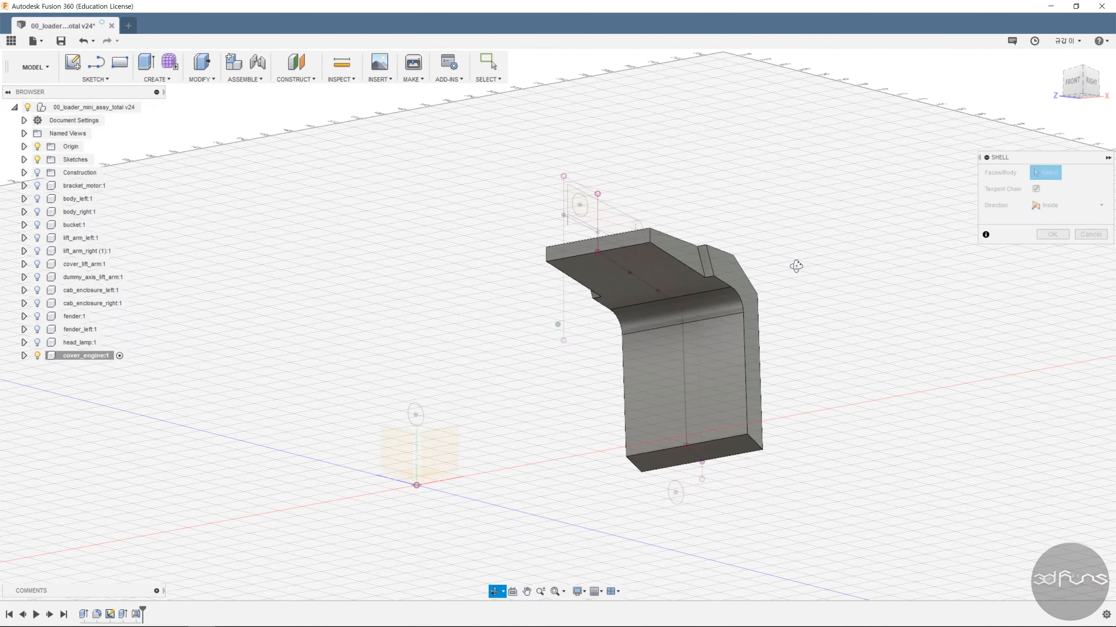
{"action": "left_click", "coordinate": [653, 273]}
{"action": "scroll", "coordinate": [750, 448], "scroll_direction": "up", "scroll_amount": 3}
{"action": "left_click", "coordinate": [723, 446]}
{"action": "left_click", "coordinate": [723, 446]}
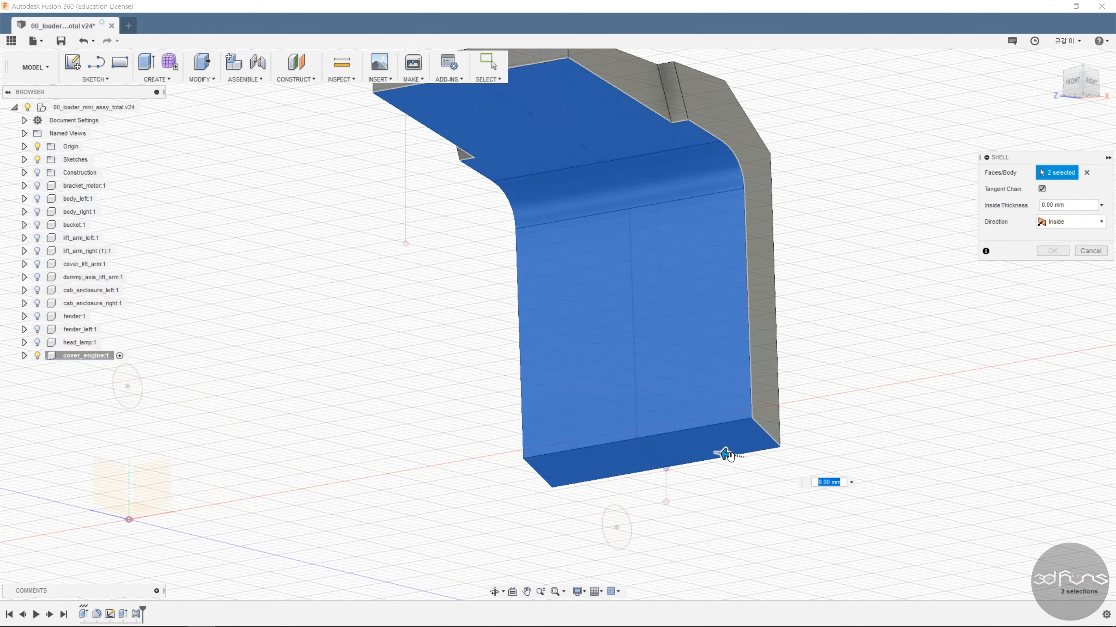
{"action": "type", "text": "1.8"}
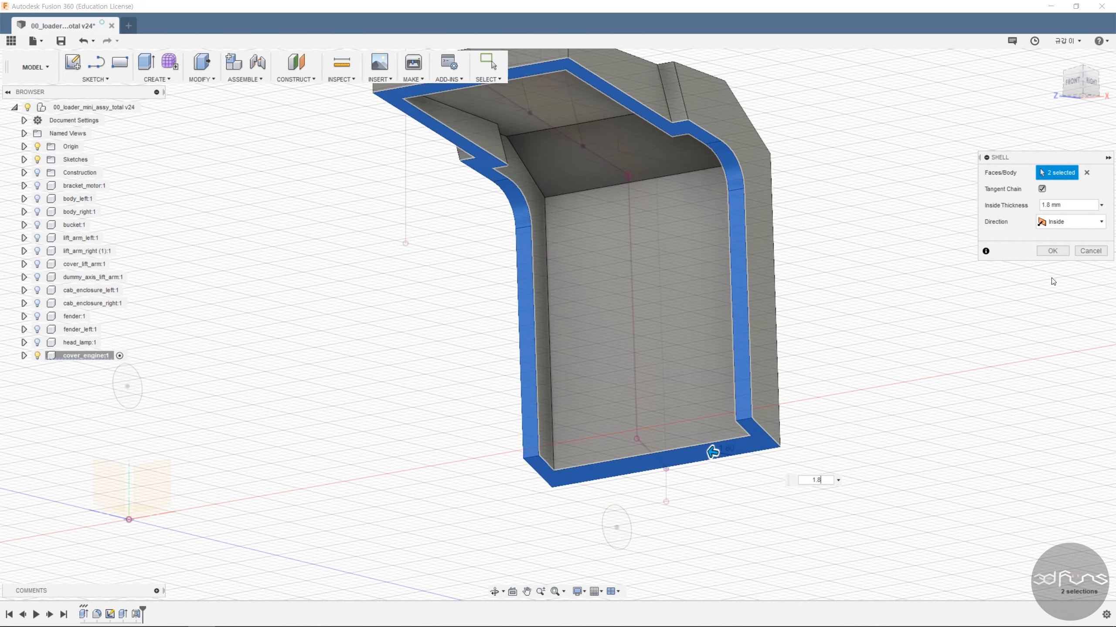
{"action": "left_click", "coordinate": [1052, 251]}
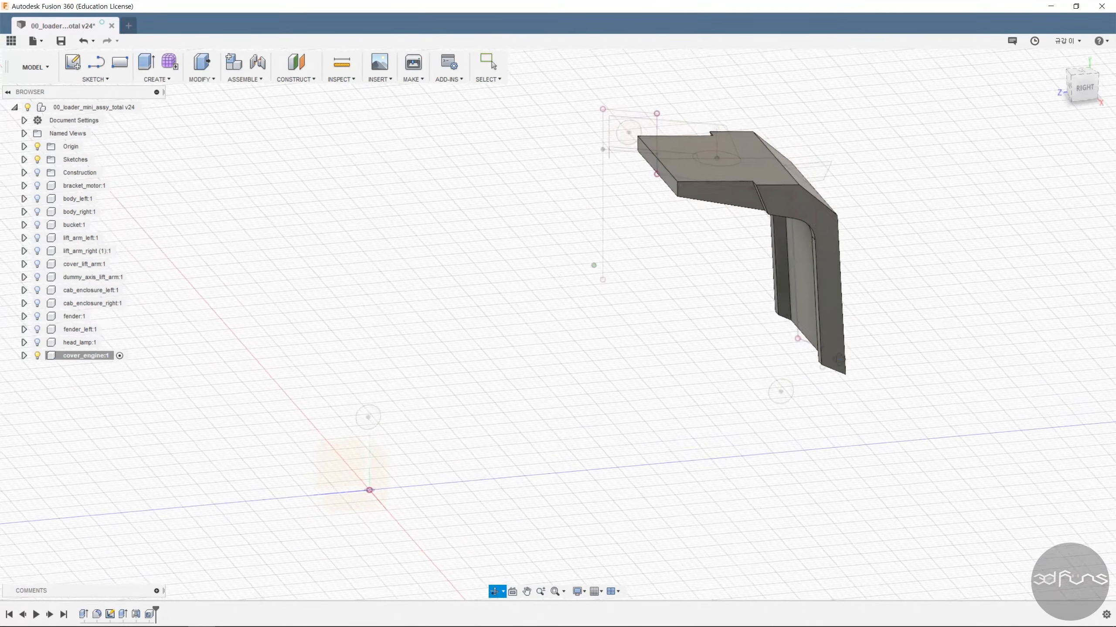
- Start a sketch on the origin YZ plane and switch the display to a wireframe visual style
{"action": "left_click", "coordinate": [95, 79]}
{"action": "left_click", "coordinate": [88, 93]}
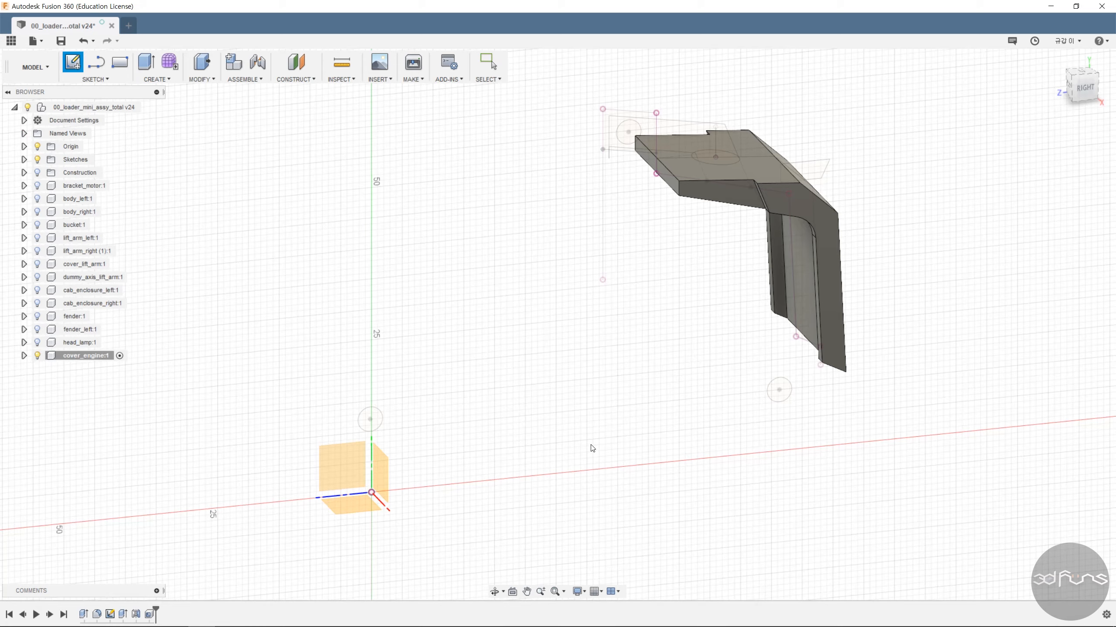
{"action": "left_click", "coordinate": [347, 466]}
{"action": "mouse_move", "coordinate": [870, 270]}
{"action": "middle_mouse_down"}
{"action": "mouse_move", "coordinate": [580, 391]}
{"action": "mouse_move", "coordinate": [454, 406]}
{"action": "middle_mouse_up"}
{"action": "scroll", "coordinate": [454, 406], "scroll_direction": "up", "scroll_amount": 3}
{"action": "left_click", "coordinate": [579, 592]}
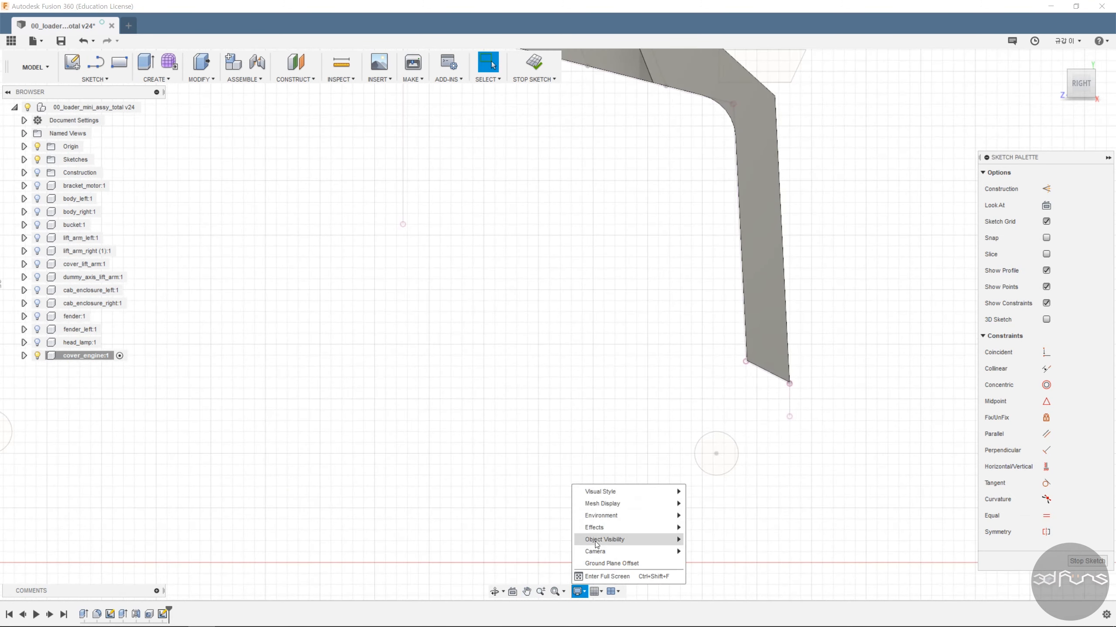
{"action": "mouse_move", "coordinate": [614, 492]}
{"action": "left_click", "coordinate": [747, 542]}
{"action": "middle_click_drag", "start_coordinate": [812, 365], "coordinate": [426, 304], "text": "shift"}
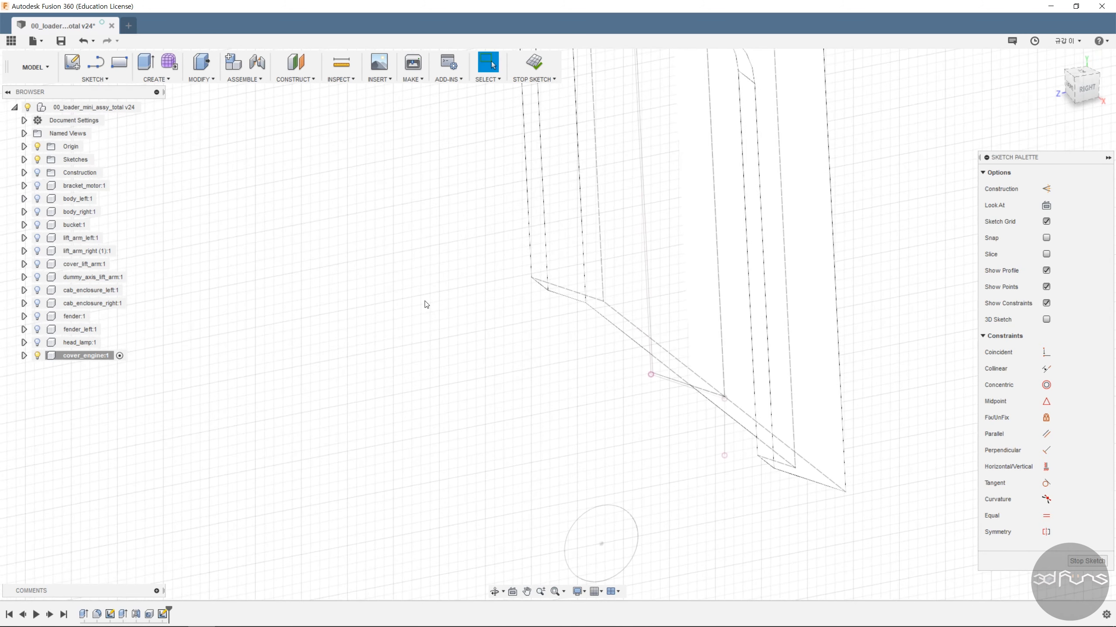
- Project the leg's underside edge, the shell's inner wall edge and the lower end edge into the sketch
{"action": "left_click", "coordinate": [94, 79]}
{"action": "mouse_move", "coordinate": [115, 361]}
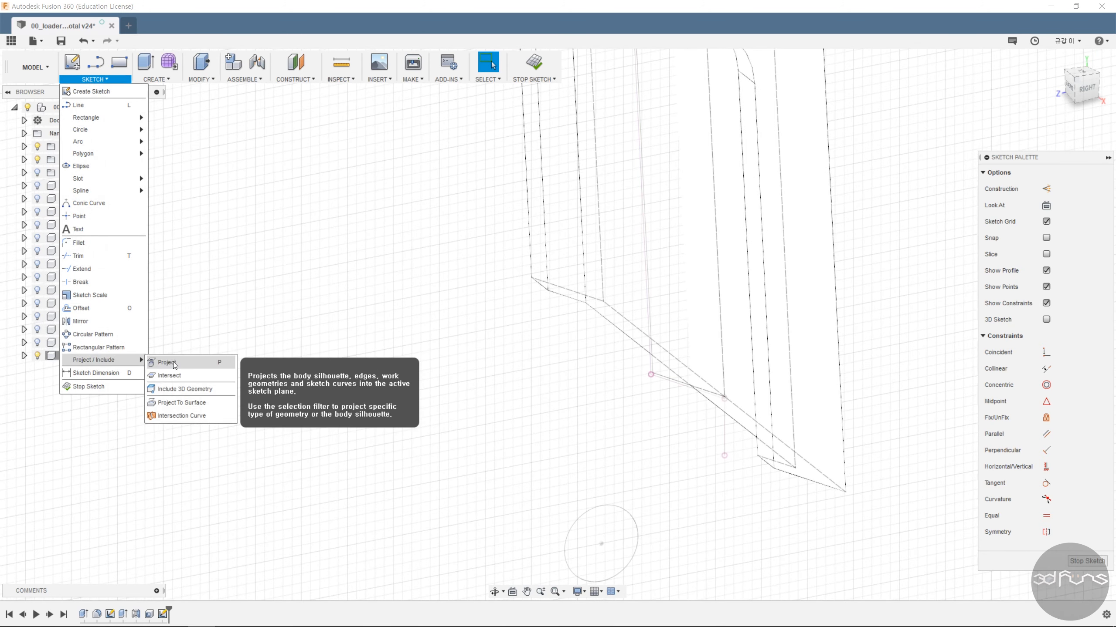
{"action": "left_click", "coordinate": [176, 361]}
{"action": "left_click", "coordinate": [648, 285]}
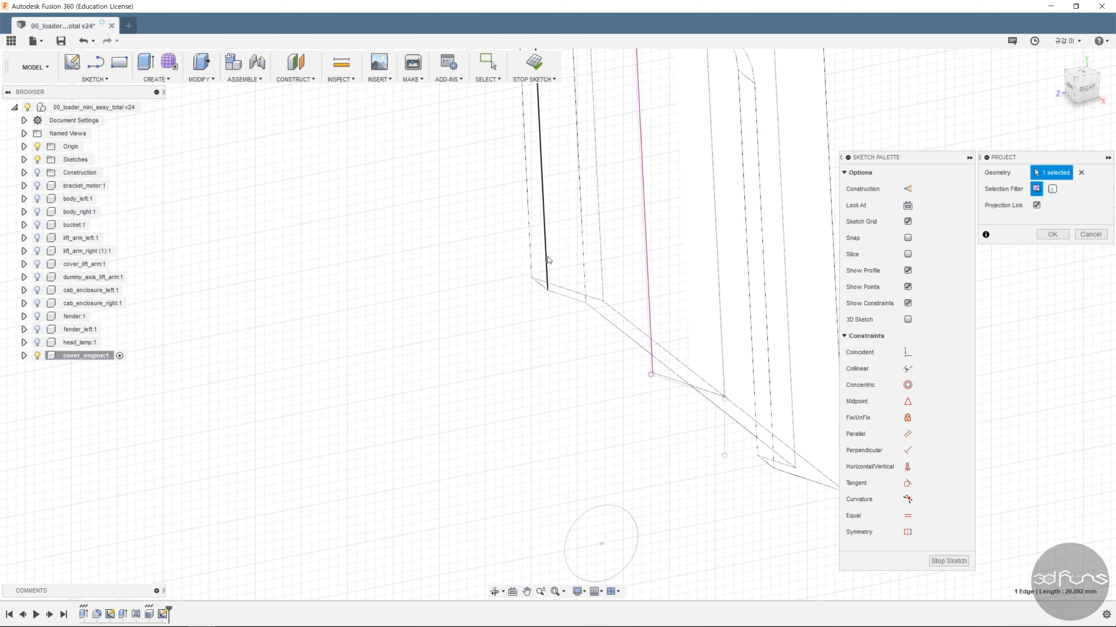
{"action": "left_click", "coordinate": [558, 293]}
{"action": "left_click", "coordinate": [583, 278]}
{"action": "scroll", "coordinate": [549, 387], "scroll_direction": "down", "scroll_amount": 3}
{"action": "left_click", "coordinate": [1046, 241]}
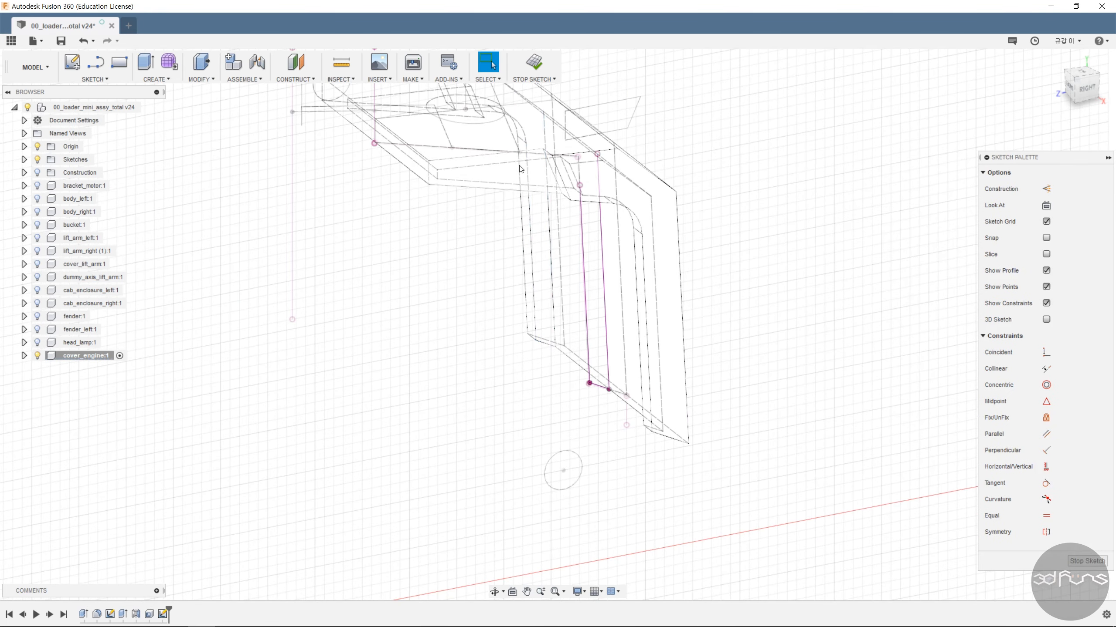
- Draw a slanted line near the leg's lower end, from the projected underside edge to the projected inner wall edge
{"action": "left_click", "coordinate": [1084, 88]}
{"action": "middle_click_drag", "start_coordinate": [722, 281], "coordinate": [826, 311]}
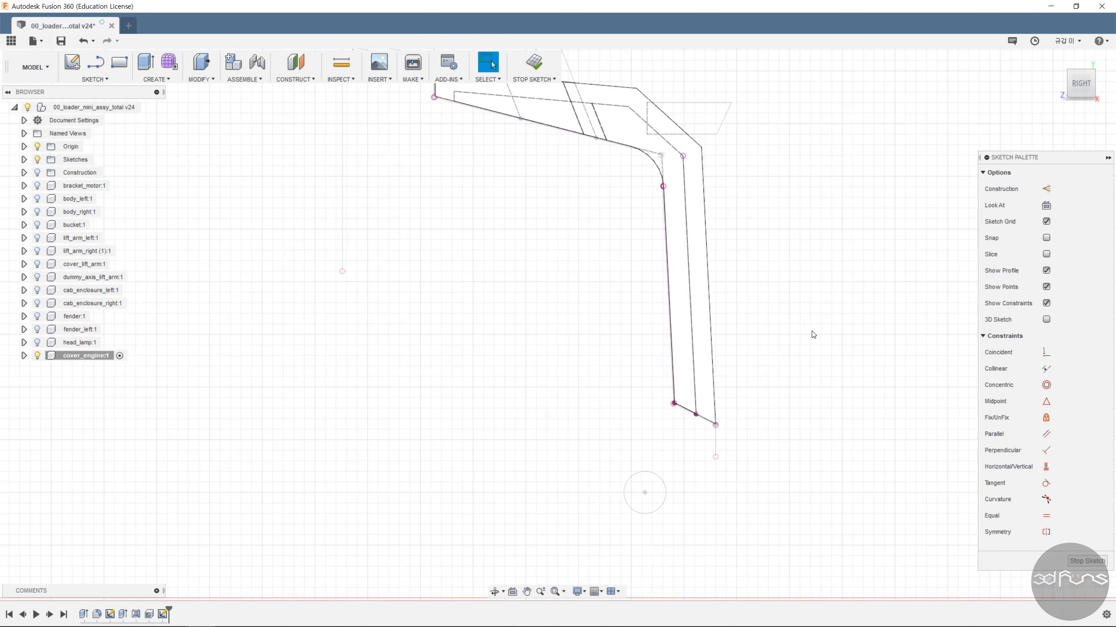
{"action": "scroll", "coordinate": [676, 411], "scroll_direction": "up", "scroll_amount": 2}
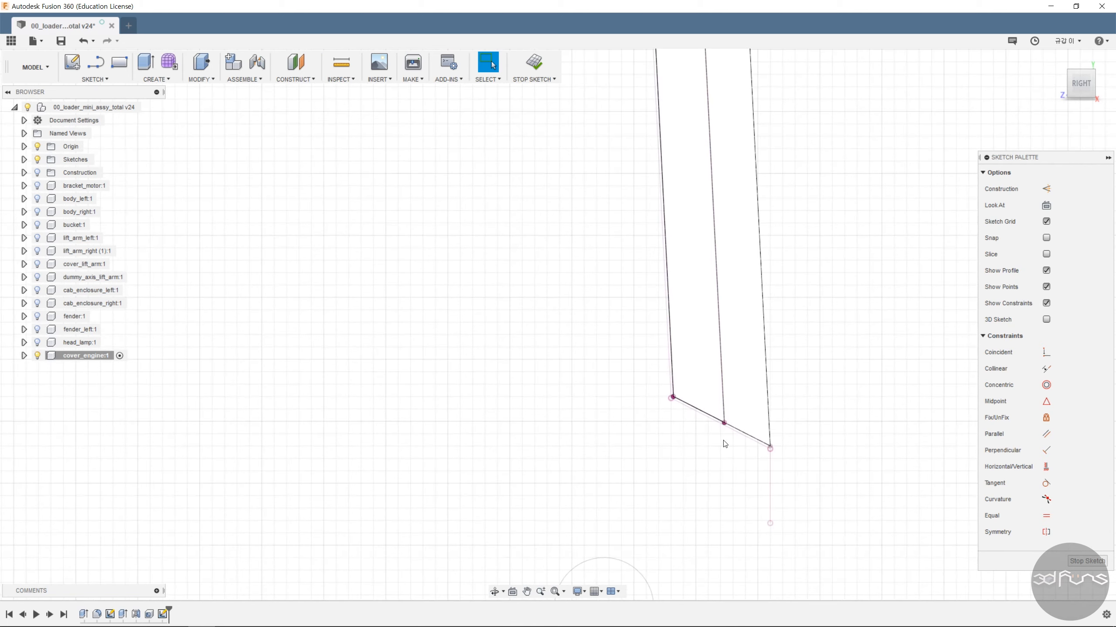
{"action": "key", "text": "l"}
{"action": "scroll", "coordinate": [670, 356], "scroll_direction": "up", "scroll_amount": 4}
{"action": "left_click", "coordinate": [684, 352]}
{"action": "left_click", "coordinate": [489, 63]}
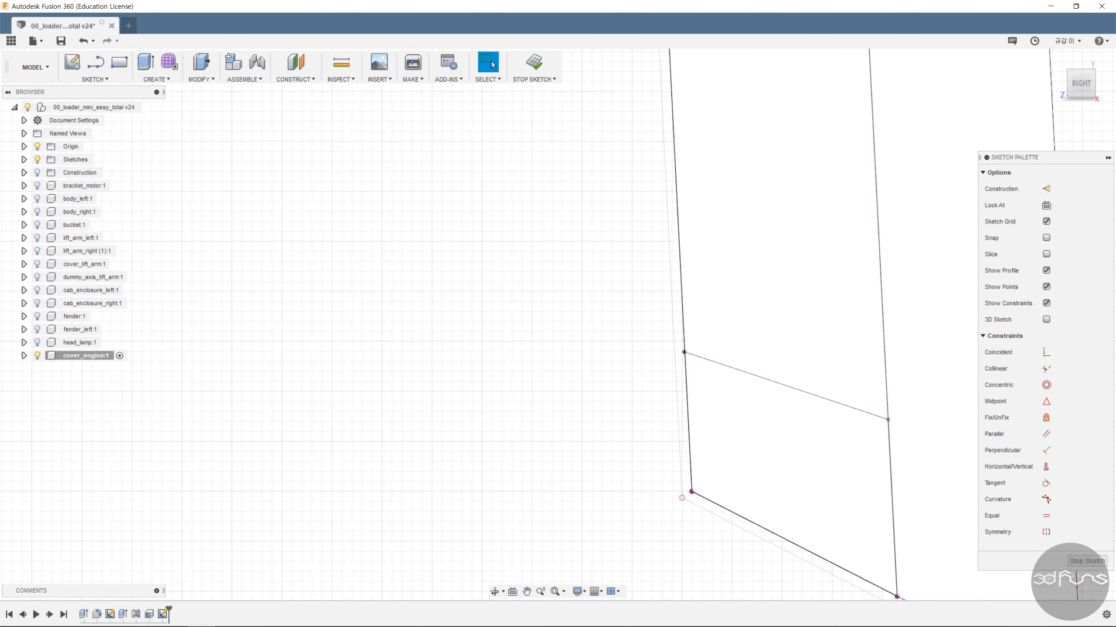
- Constrain the line parallel to the lower end edge, dimension their spacing to 1.20 mm, and finish the sketch
{"action": "left_click", "coordinate": [1045, 434]}
{"action": "left_click", "coordinate": [795, 543]}
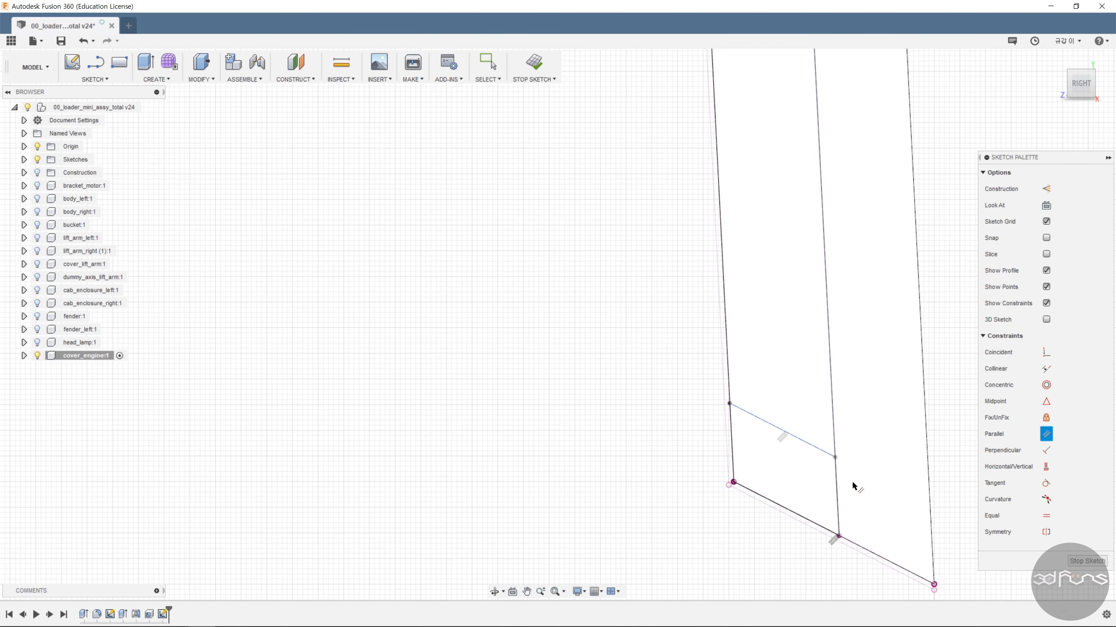
{"action": "left_click", "coordinate": [794, 512]}
{"action": "left_click", "coordinate": [642, 400]}
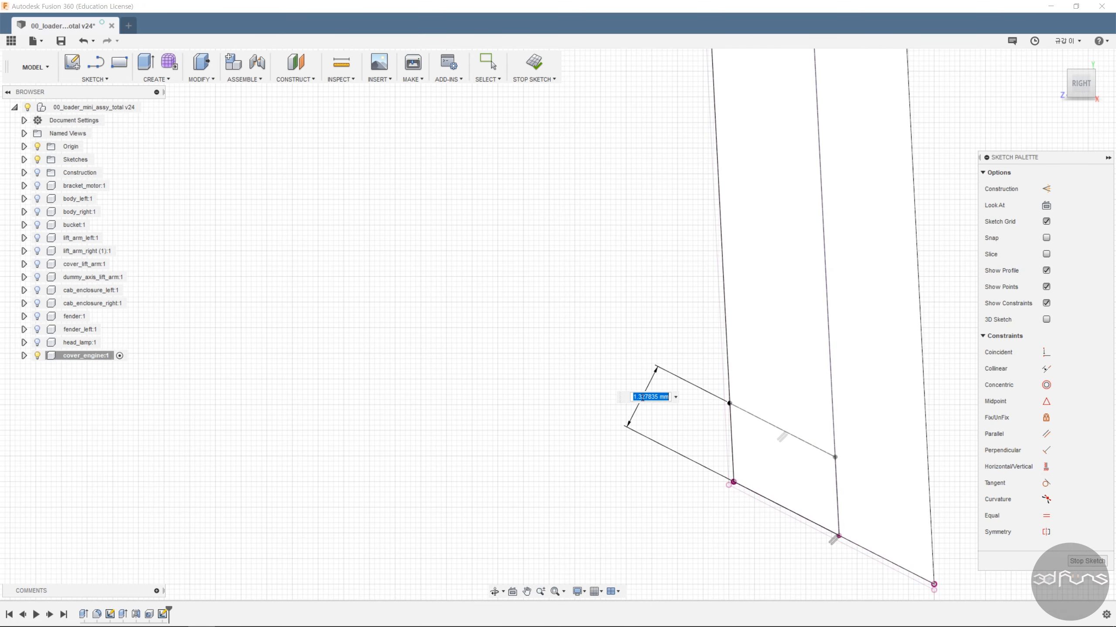
{"action": "key", "text": "Return"}
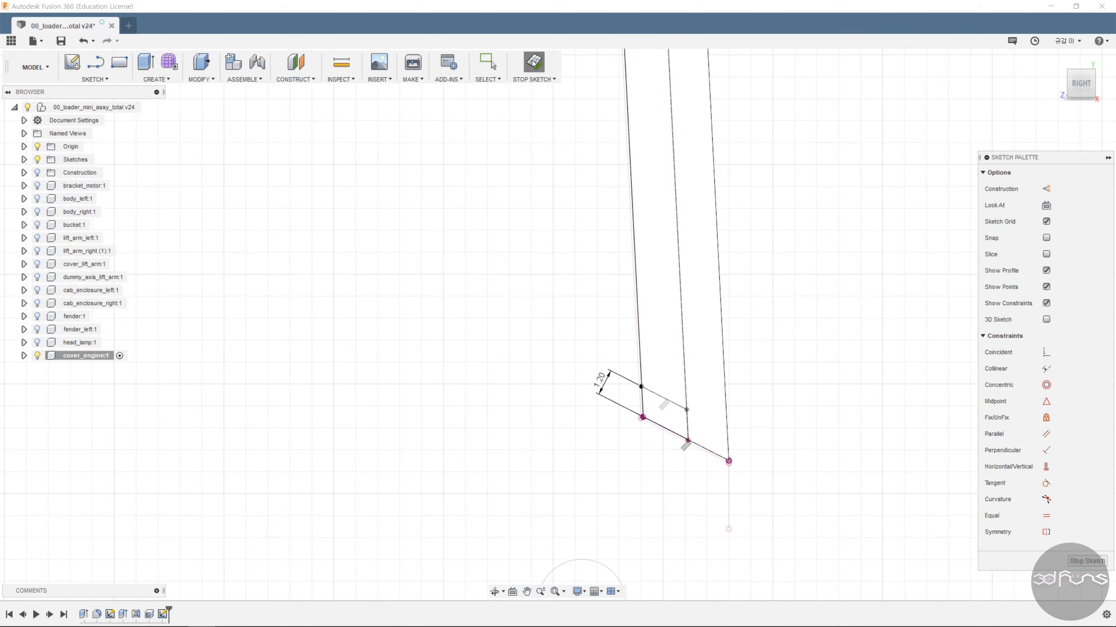
{"action": "left_click", "coordinate": [534, 62]}
- Restore the shaded display with edges and set up a two-sided extrude of the small profile at the leg's lower end
{"action": "left_click", "coordinate": [588, 594]}
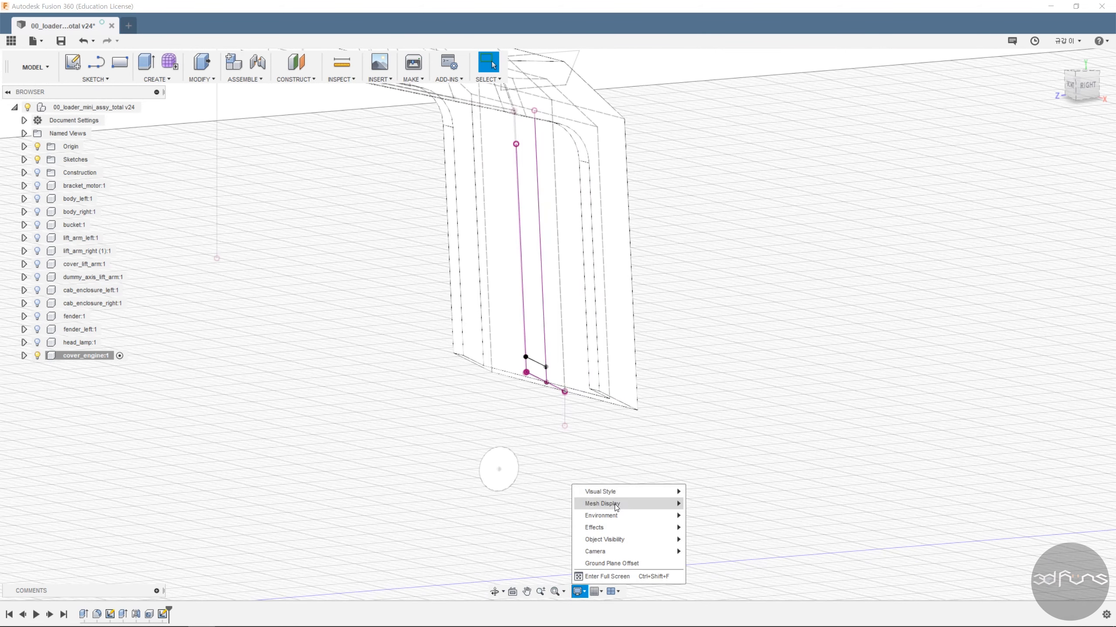
{"action": "mouse_move", "coordinate": [615, 492]}
{"action": "left_click", "coordinate": [773, 518]}
{"action": "key", "text": "e"}
{"action": "scroll", "coordinate": [515, 372], "scroll_direction": "up", "scroll_amount": 5}
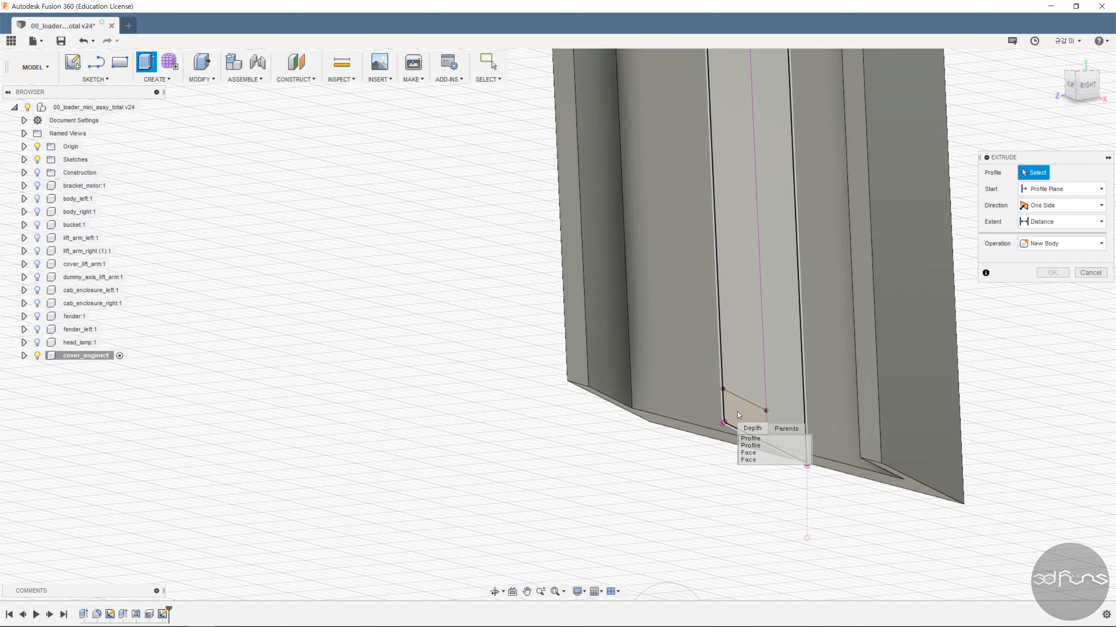
{"action": "left_click", "coordinate": [752, 438]}
{"action": "left_click", "coordinate": [1065, 205]}
{"action": "left_click", "coordinate": [1054, 237]}
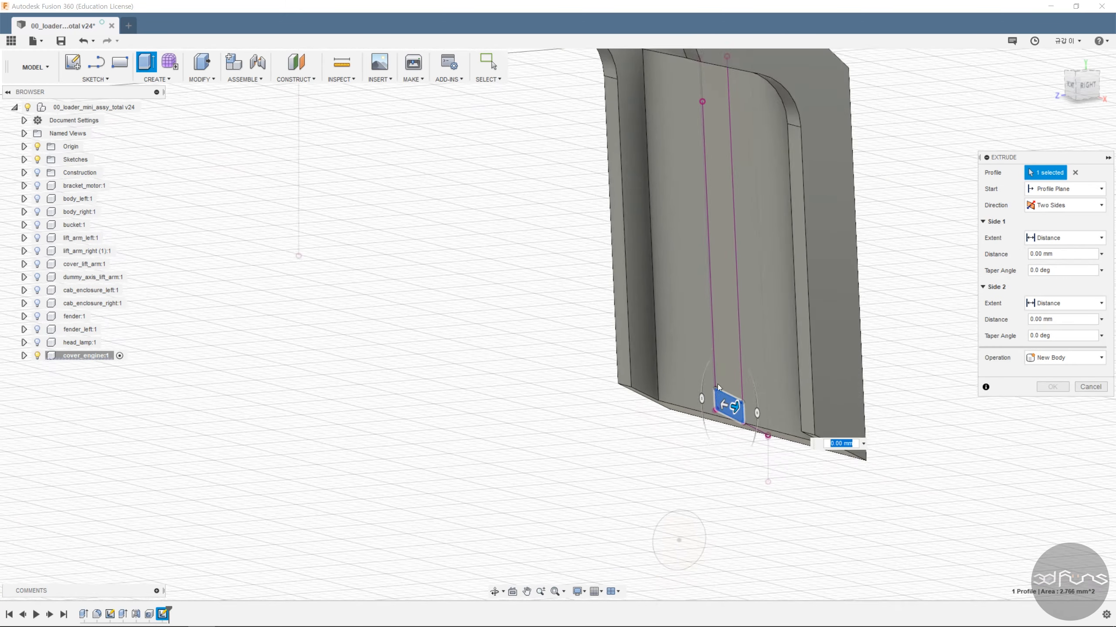
- Set the extrude's first side to end at the rim face of the nearest side wall, using the To Object extent
{"action": "left_click", "coordinate": [1065, 238]}
{"action": "left_click", "coordinate": [1054, 254]}
{"action": "middle_click_drag", "start_coordinate": [785, 417], "coordinate": [833, 423], "text": "shift"}
{"action": "scroll", "coordinate": [845, 400], "scroll_direction": "up", "scroll_amount": 3}
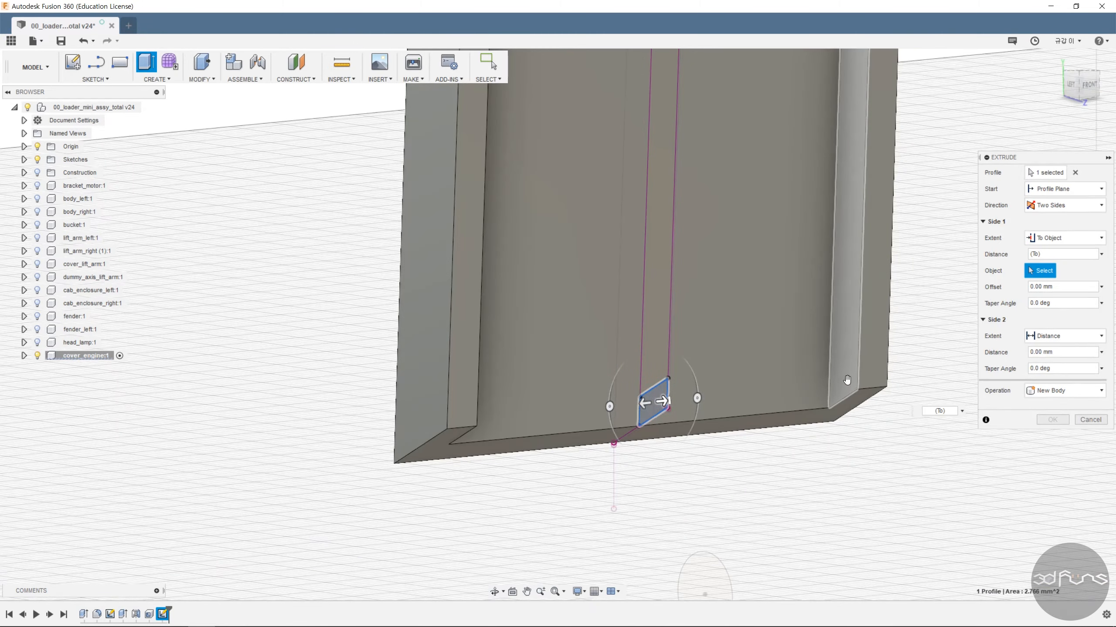
{"action": "left_click", "coordinate": [845, 366]}
- Set the extrude's second side to end at the opposite side wall with To Object, and join the result to the cover
{"action": "left_click", "coordinate": [1059, 353]}
{"action": "left_click", "coordinate": [1052, 385]}
{"action": "scroll", "coordinate": [718, 336], "scroll_direction": "down", "scroll_amount": 3}
{"action": "middle_click_drag", "start_coordinate": [727, 339], "coordinate": [611, 345], "text": "shift"}
{"action": "scroll", "coordinate": [586, 343], "scroll_direction": "up", "scroll_amount": 4}
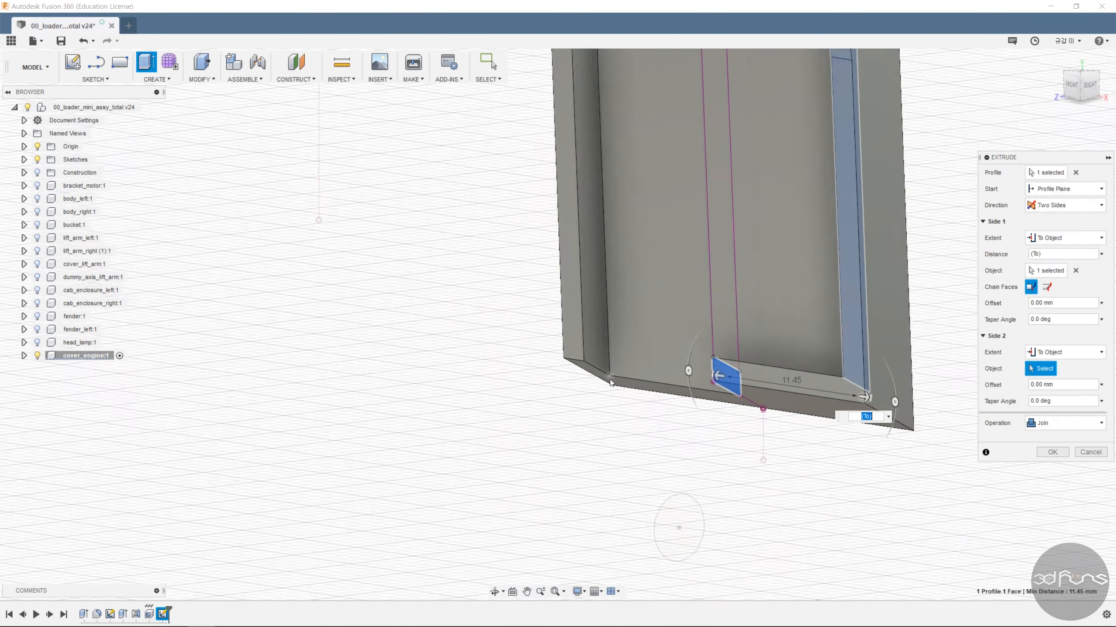
{"action": "left_click", "coordinate": [591, 328]}
{"action": "left_click", "coordinate": [1052, 469]}
{"action": "left_click", "coordinate": [1057, 59]}
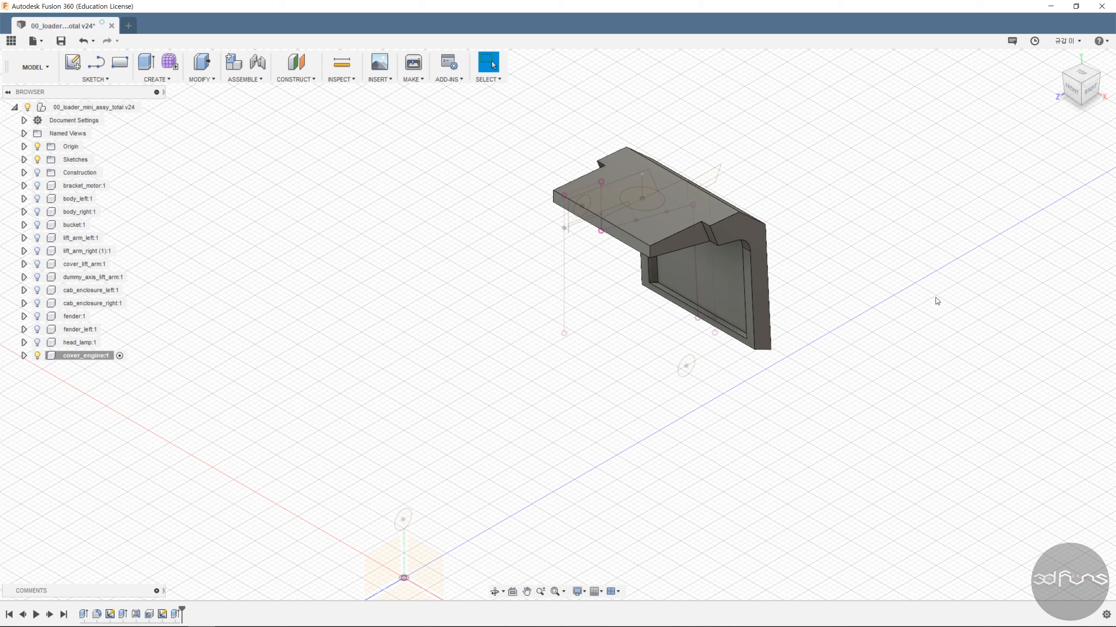
- Start a sketch on the cover's outer side face and project the leg's two long edges and lower end edge
{"action": "left_click", "coordinate": [103, 80]}
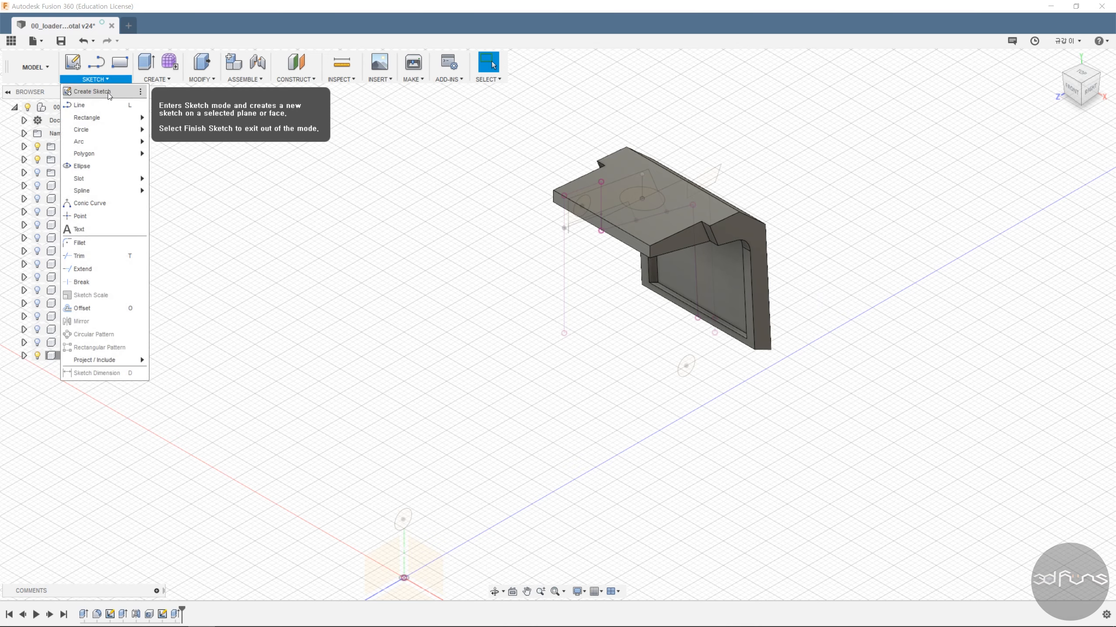
{"action": "left_click", "coordinate": [101, 89]}
{"action": "left_click", "coordinate": [747, 237]}
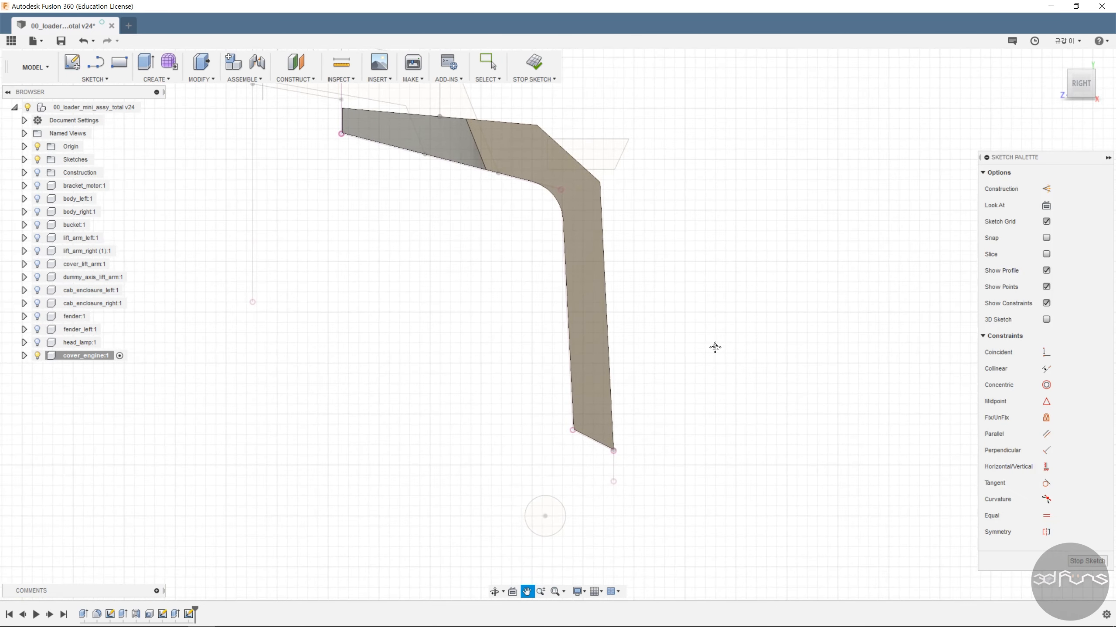
{"action": "left_click", "coordinate": [94, 79]}
{"action": "mouse_move", "coordinate": [91, 360]}
{"action": "left_click", "coordinate": [170, 365]}
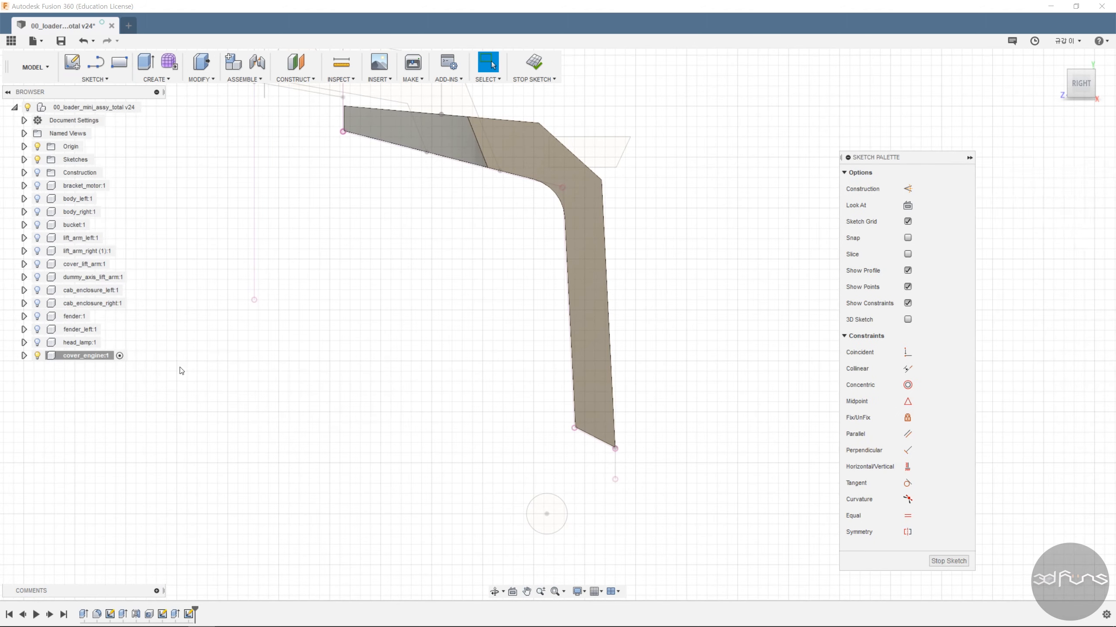
{"action": "middle_click_drag", "start_coordinate": [615, 428], "coordinate": [653, 426], "text": "shift"}
{"action": "left_click", "coordinate": [576, 394]}
{"action": "left_click", "coordinate": [591, 436]}
{"action": "left_click", "coordinate": [614, 423]}
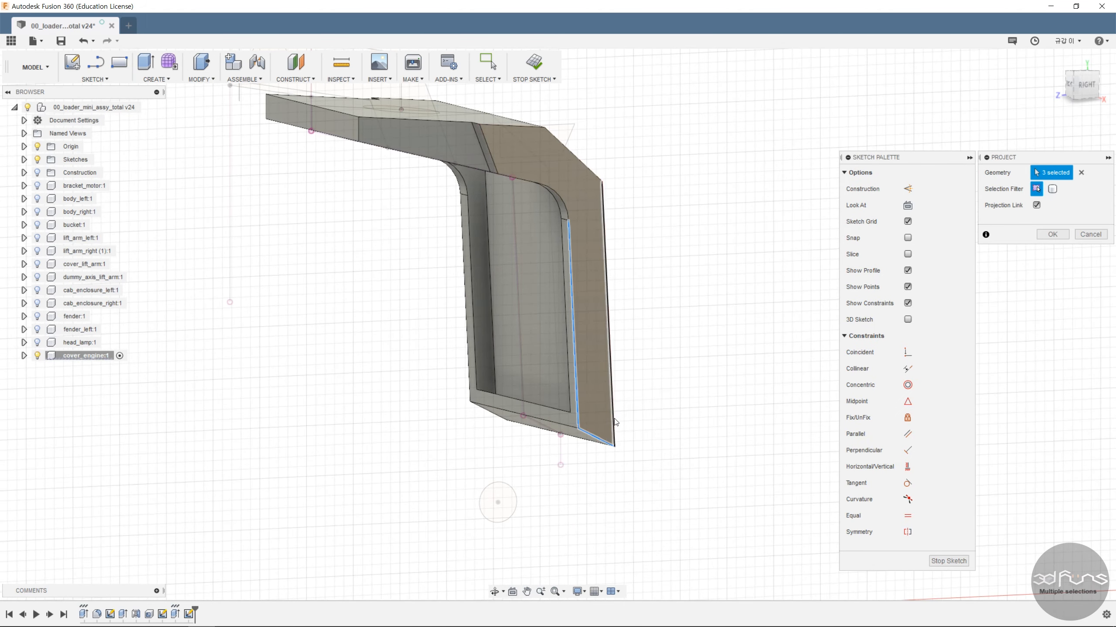
{"action": "left_click", "coordinate": [1052, 234]}
- Draw a line about 3.8 mm long across the leg just below the inner bend, and constrain it horizontal
{"action": "left_click", "coordinate": [1083, 85]}
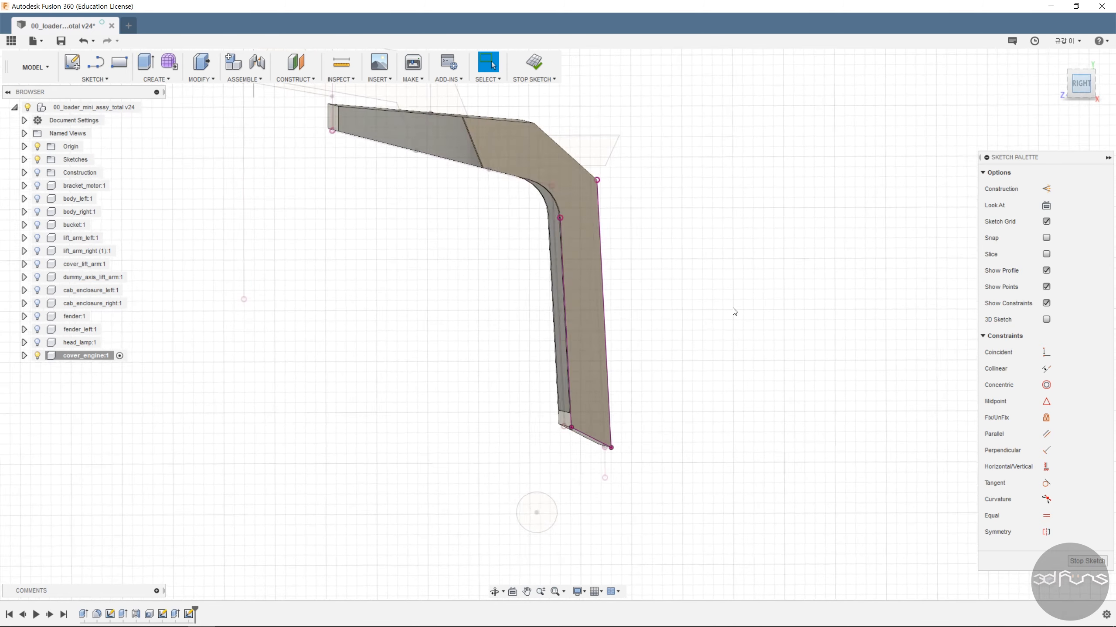
{"action": "scroll", "coordinate": [676, 293], "scroll_direction": "up", "scroll_amount": 3}
{"action": "key", "text": "l"}
{"action": "left_click", "coordinate": [501, 209]}
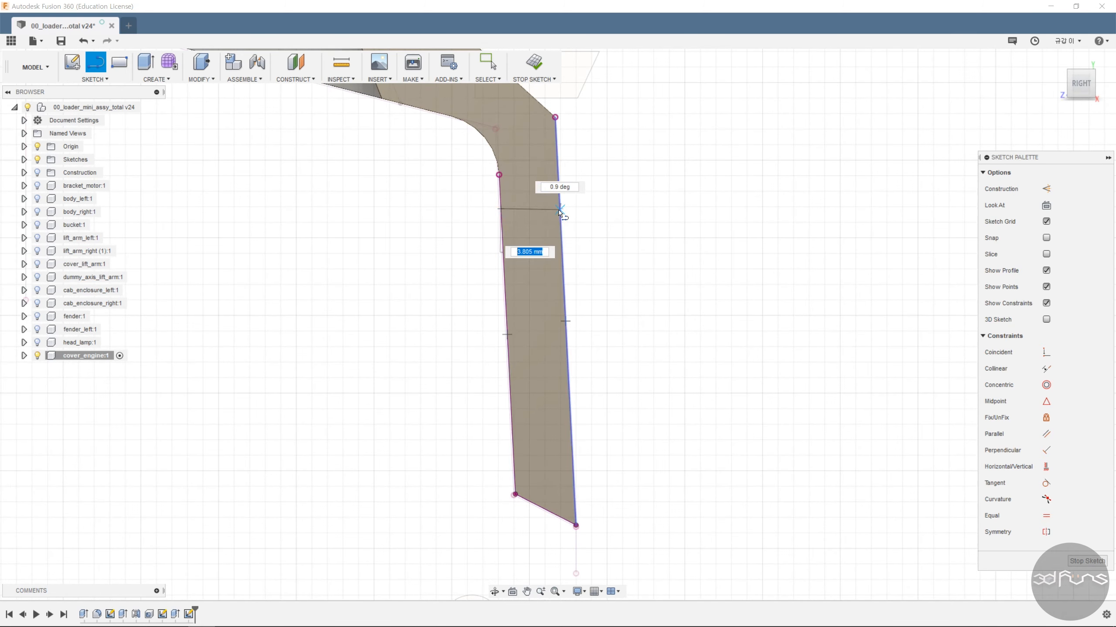
{"action": "left_click", "coordinate": [559, 210]}
{"action": "key", "text": "Escape"}
{"action": "left_click", "coordinate": [1047, 468]}
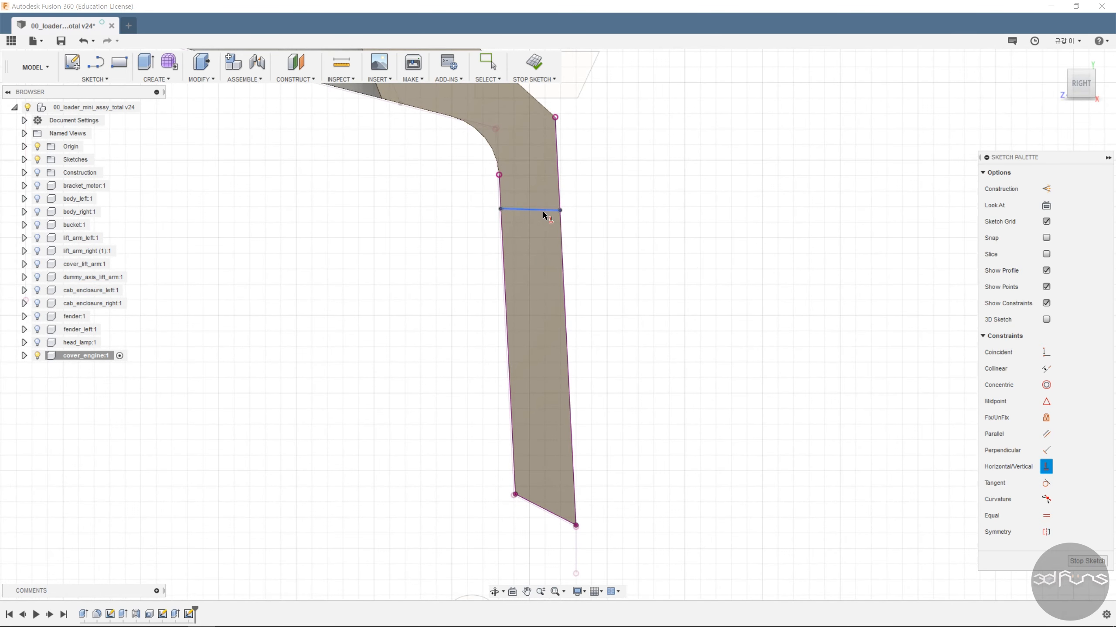
{"action": "scroll", "coordinate": [703, 301], "scroll_direction": "down", "scroll_amount": 2}
- Trace the leg outline below the horizontal line: about 18 mm along the inner edge, across the lower end, and about 20 mm up the outer edge
{"action": "key", "text": "l"}
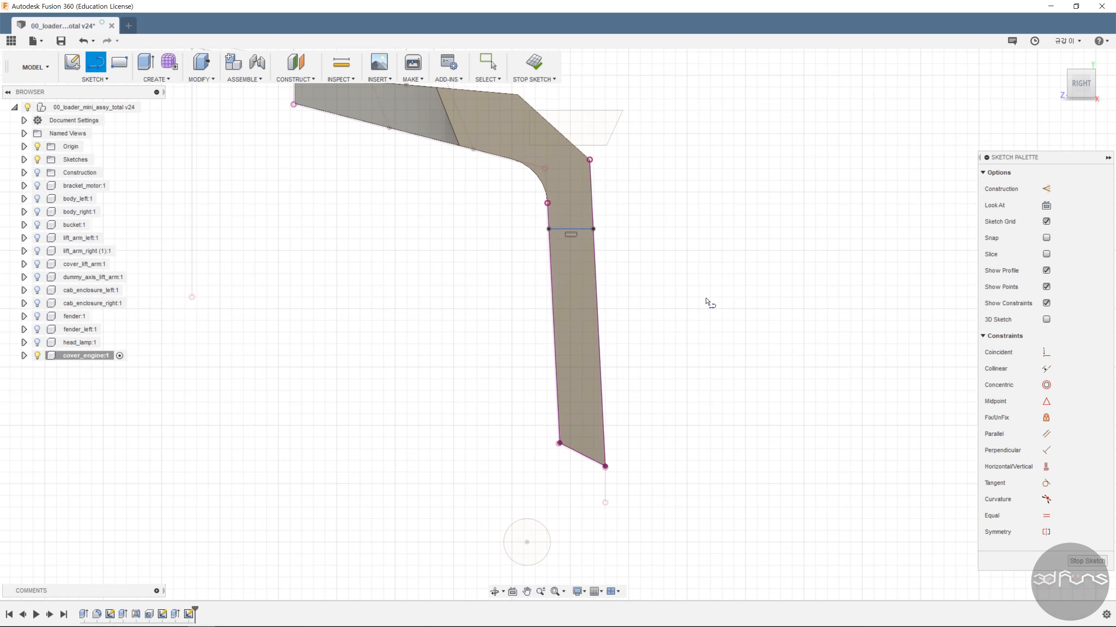
{"action": "scroll", "coordinate": [550, 231], "scroll_direction": "up", "scroll_amount": 3}
{"action": "left_click", "coordinate": [549, 219]}
{"action": "scroll", "coordinate": [582, 358], "scroll_direction": "down", "scroll_amount": 2}
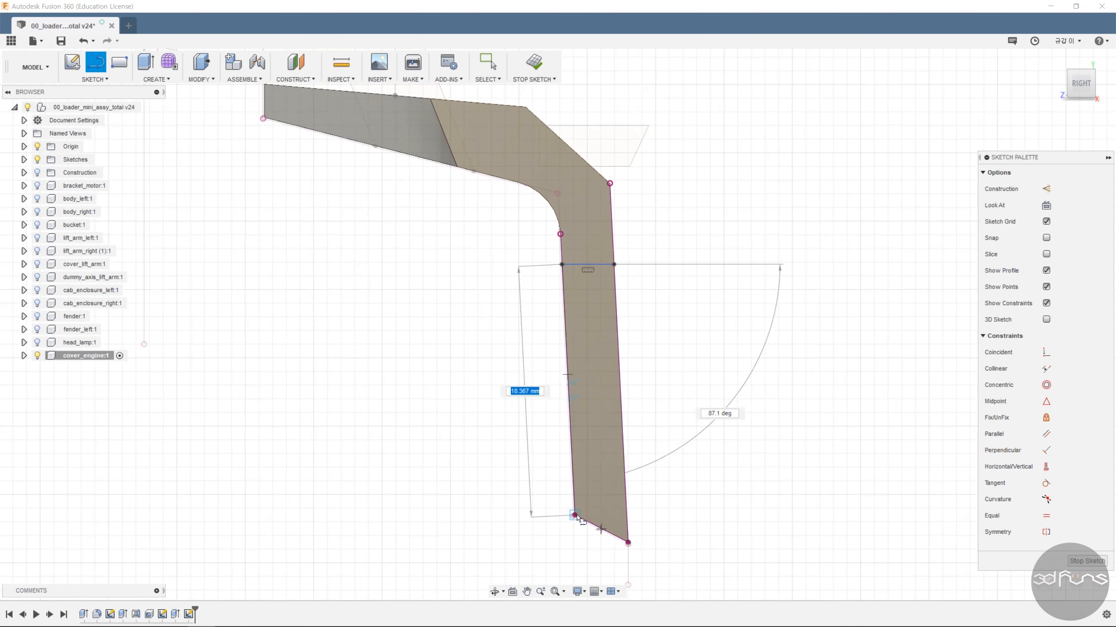
{"action": "scroll", "coordinate": [579, 522], "scroll_direction": "up", "scroll_amount": 7}
{"action": "left_click", "coordinate": [562, 492]}
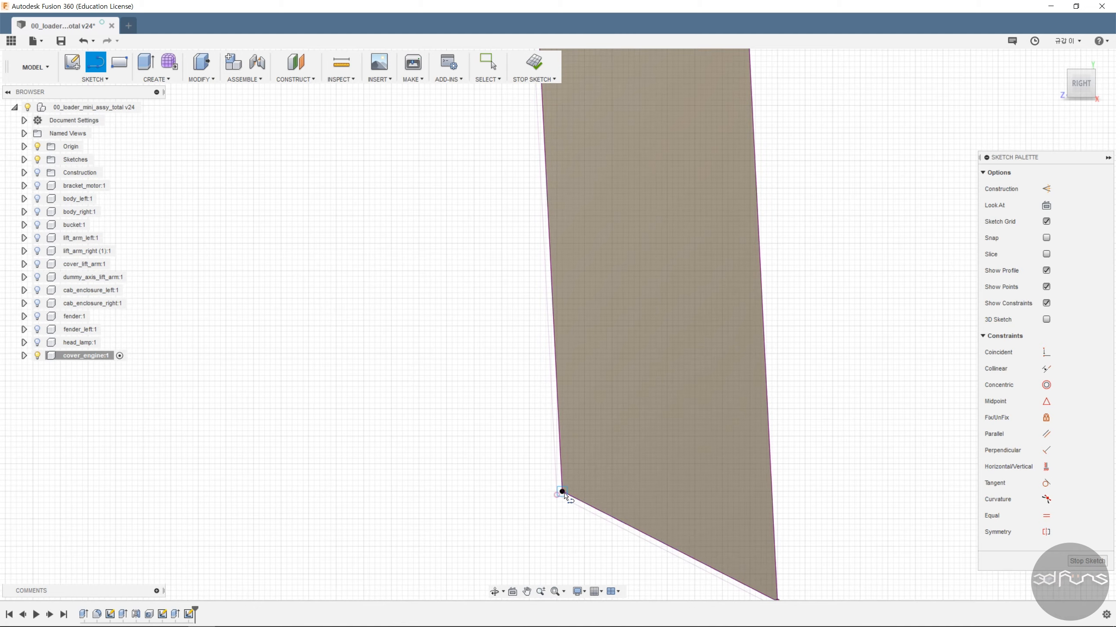
{"action": "left_click", "coordinate": [729, 566]}
{"action": "scroll", "coordinate": [808, 479], "scroll_direction": "down", "scroll_amount": 2}
{"action": "scroll", "coordinate": [742, 167], "scroll_direction": "up", "scroll_amount": 2}
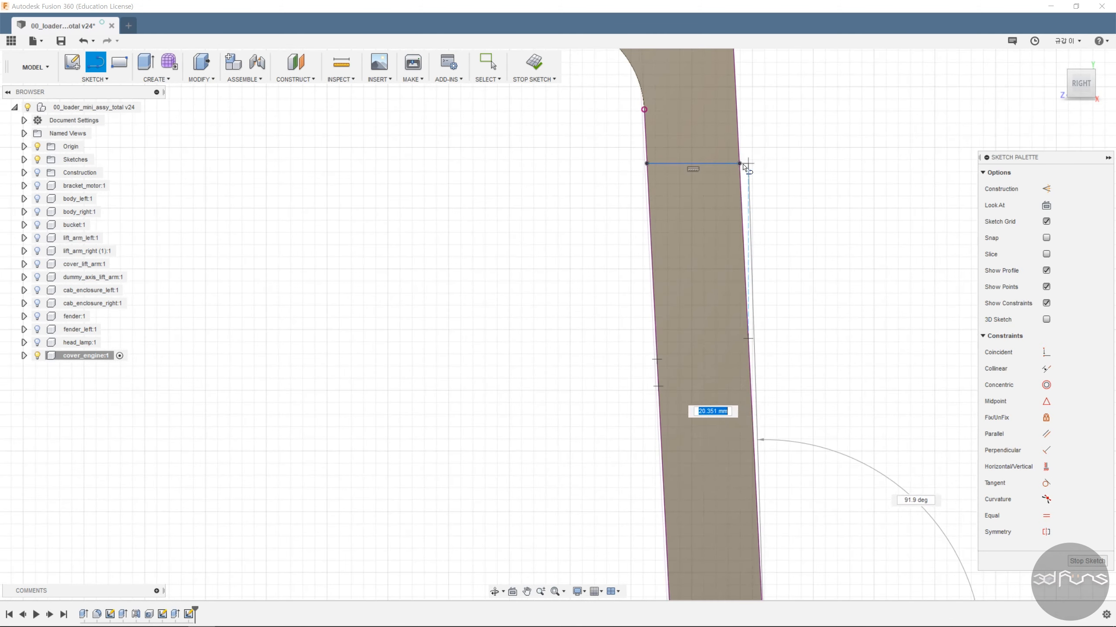
{"action": "left_click", "coordinate": [742, 164]}
{"action": "key", "text": "Escape"}
- Dimension the horizontal line across the leg at 39.4 mm above the origin and finish the sketch
{"action": "scroll", "coordinate": [813, 264], "scroll_direction": "down", "scroll_amount": 3}
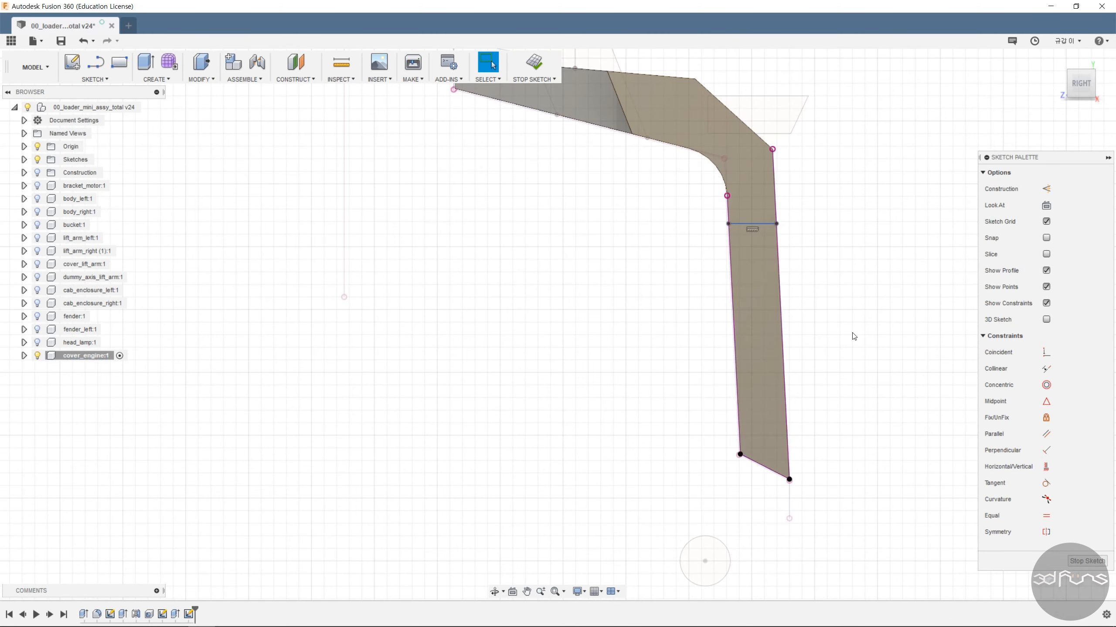
{"action": "left_click", "coordinate": [766, 224]}
{"action": "scroll", "coordinate": [826, 395], "scroll_direction": "down", "scroll_amount": 2}
{"action": "left_click", "coordinate": [334, 532]}
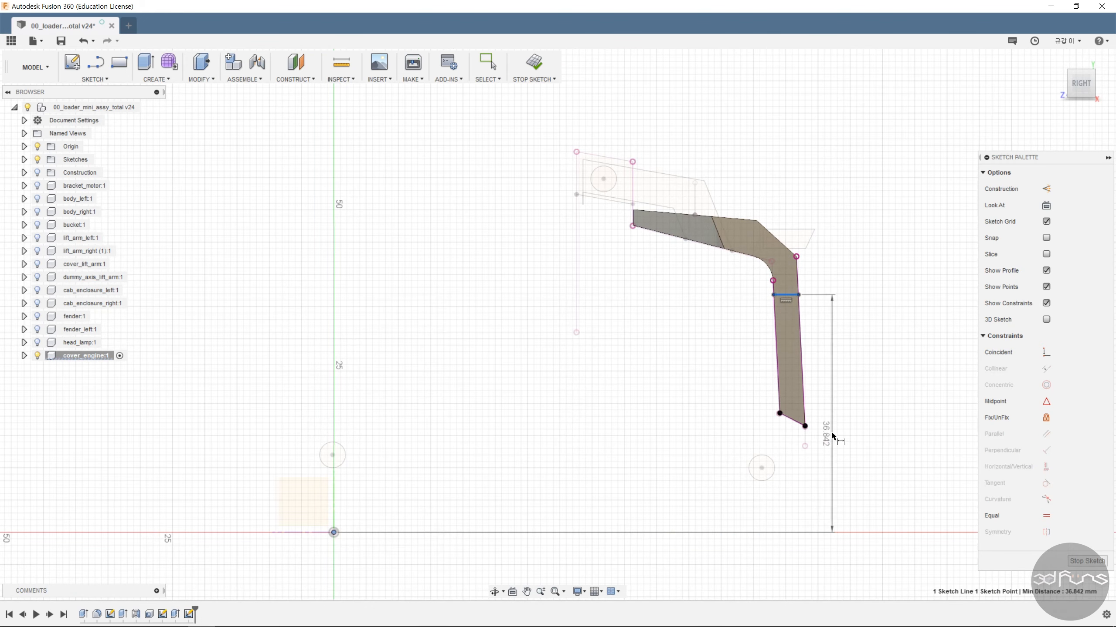
{"action": "left_click", "coordinate": [914, 442]}
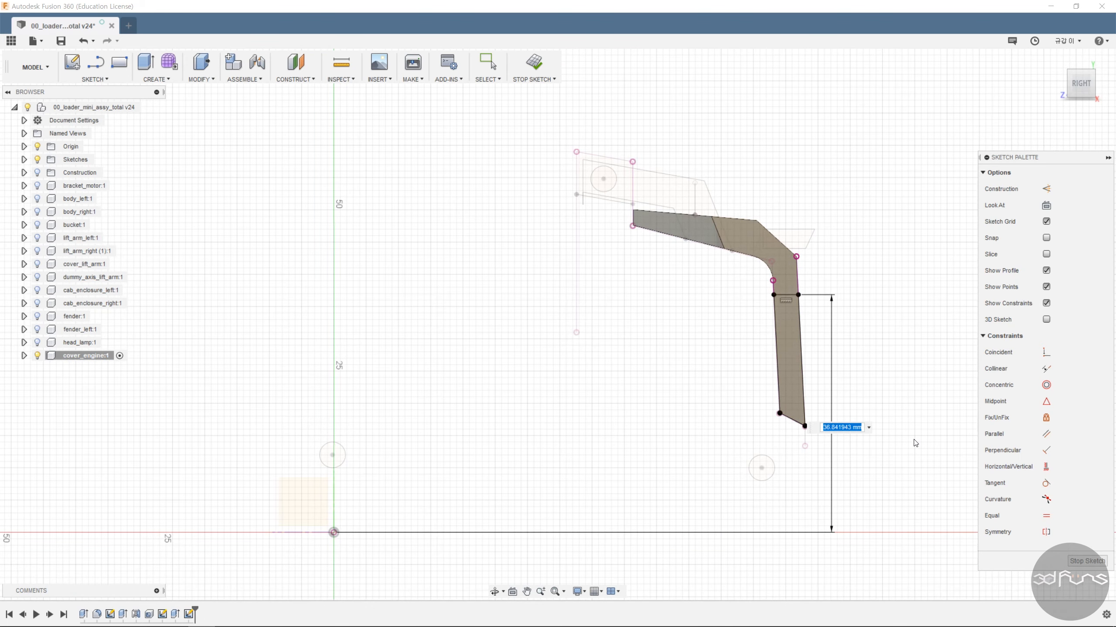
{"action": "type", "text": "39.4"}
{"action": "key", "text": "Return"}
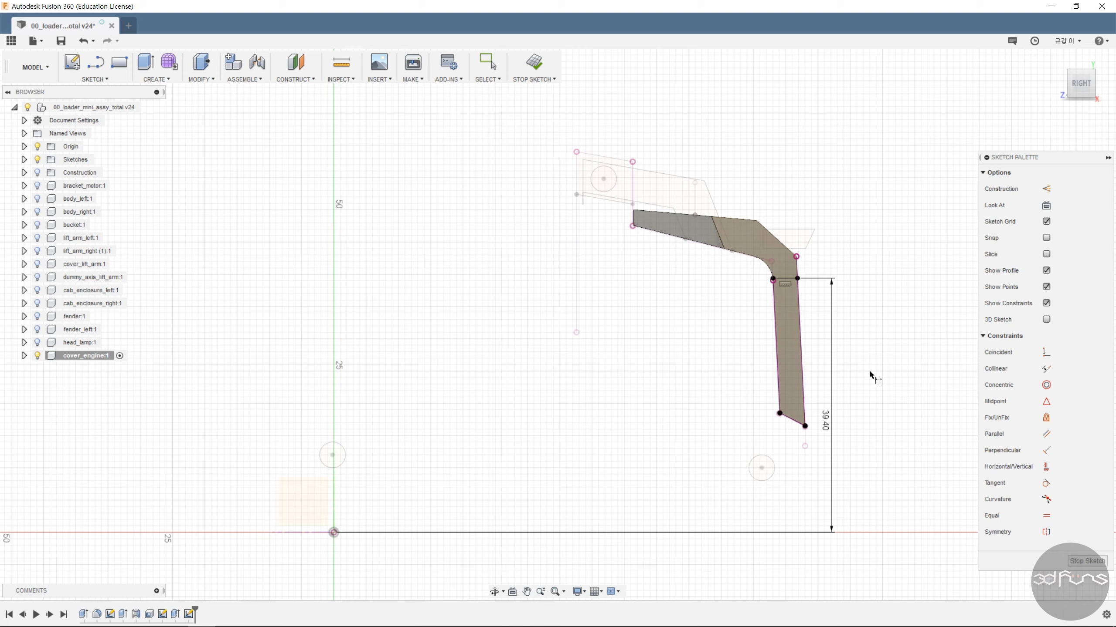
{"action": "left_click", "coordinate": [534, 62]}
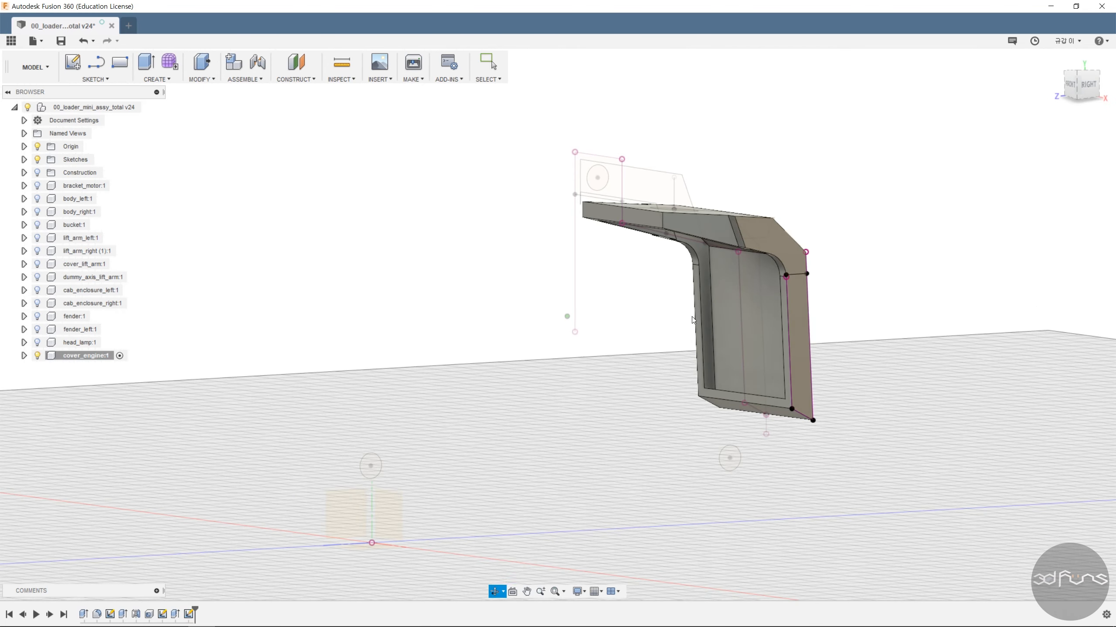
- Extrude the leg profile below the horizontal line 2 mm outward and join it to the cover
{"action": "left_click", "coordinate": [146, 63]}
{"action": "scroll", "coordinate": [839, 311], "scroll_direction": "up", "scroll_amount": 4}
{"action": "left_click_drag", "start_coordinate": [811, 360], "coordinate": [855, 393]}
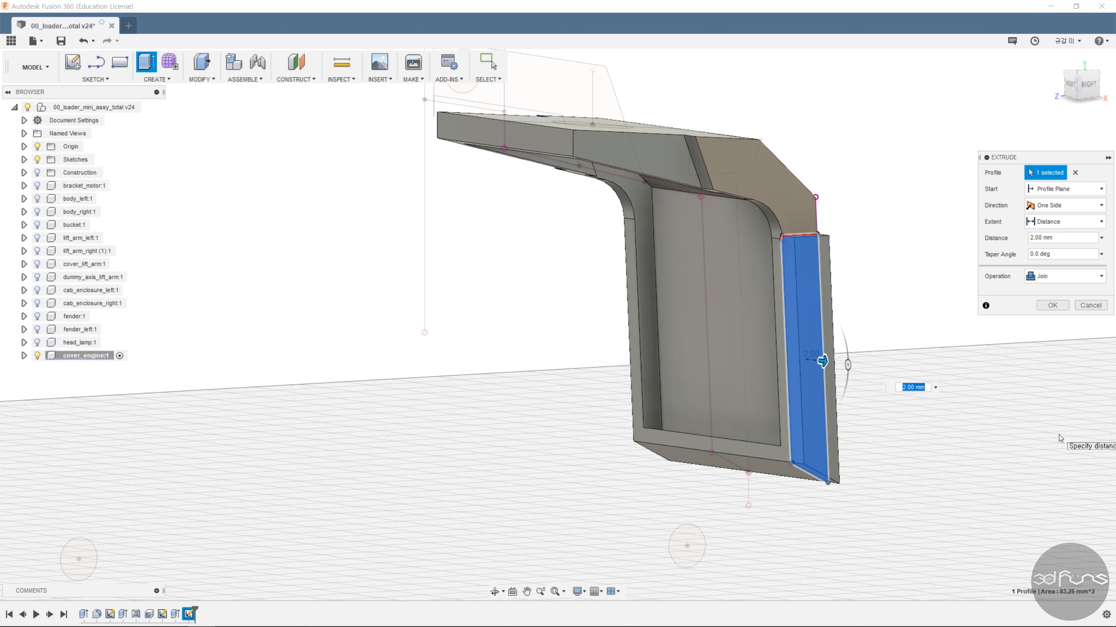
{"action": "type", "text": "2.0"}
{"action": "key", "text": "Return"}
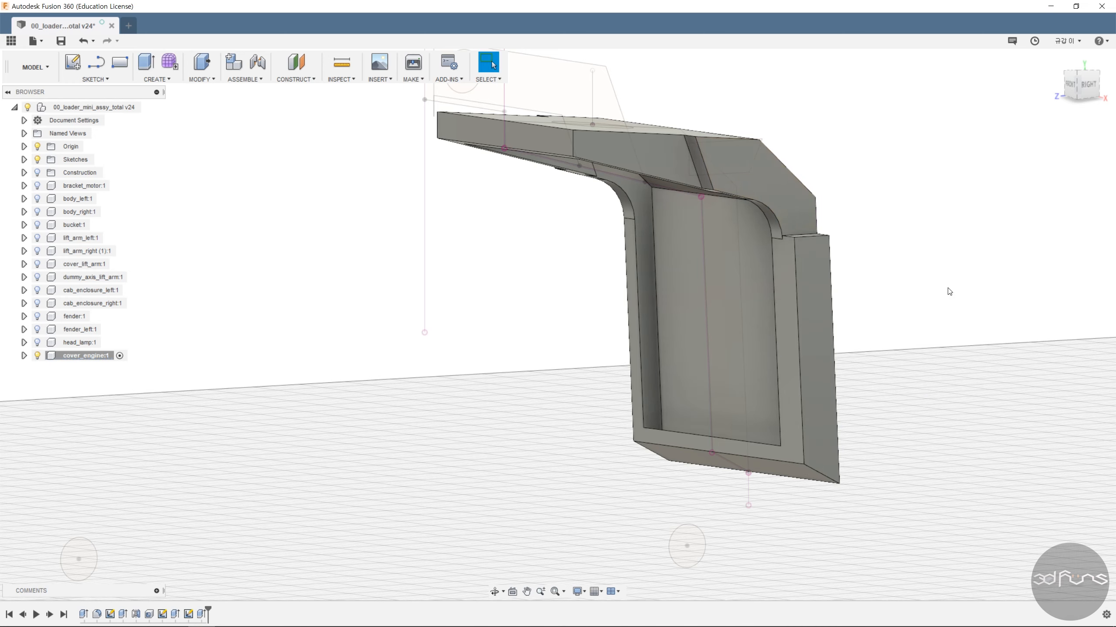
- Mirror the 2 mm leg extrusion as a feature across the origin plane midway between the cover's two sides
{"action": "scroll", "coordinate": [957, 311], "scroll_direction": "down", "scroll_amount": 2}
{"action": "left_click", "coordinate": [201, 615]}
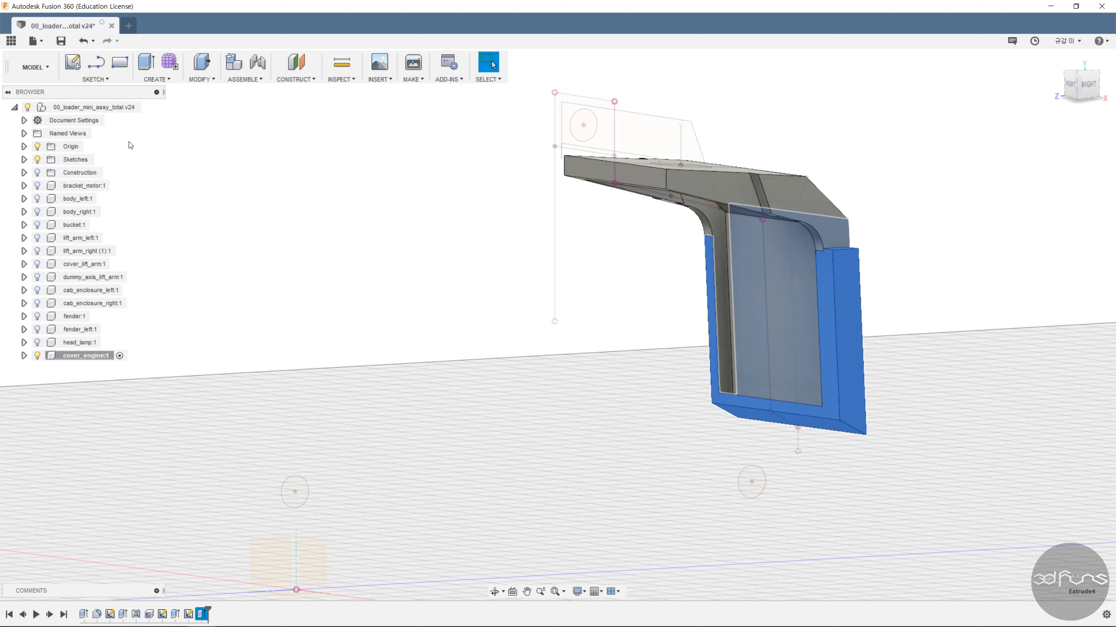
{"action": "left_click", "coordinate": [157, 80]}
{"action": "left_click", "coordinate": [193, 306]}
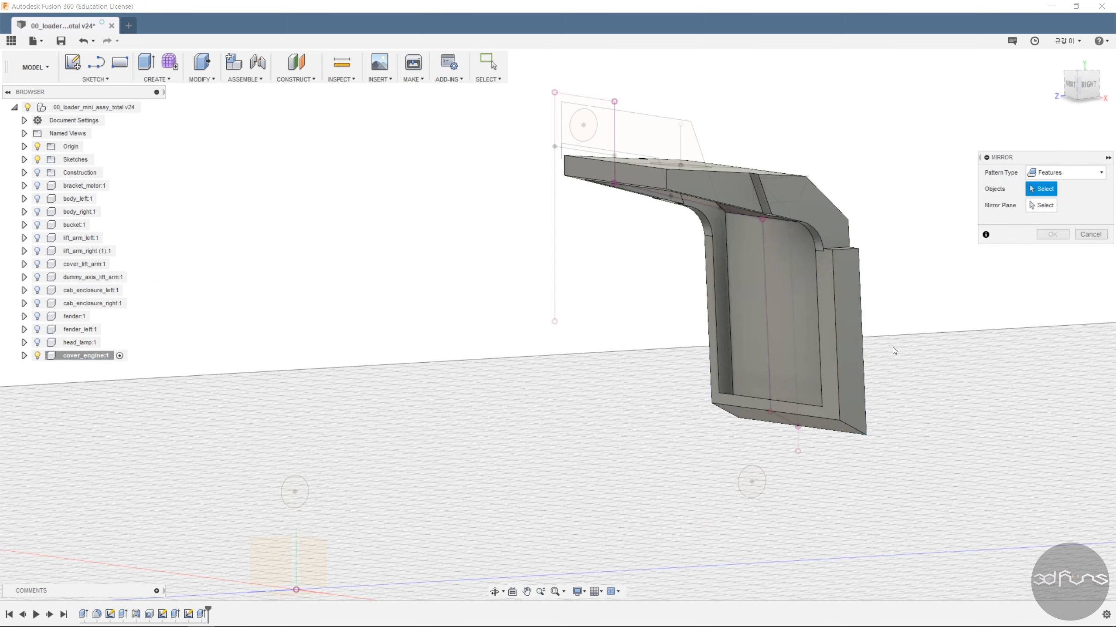
{"action": "left_click", "coordinate": [202, 615]}
{"action": "left_click", "coordinate": [1050, 205]}
{"action": "scroll", "coordinate": [514, 479], "scroll_direction": "down", "scroll_amount": 2}
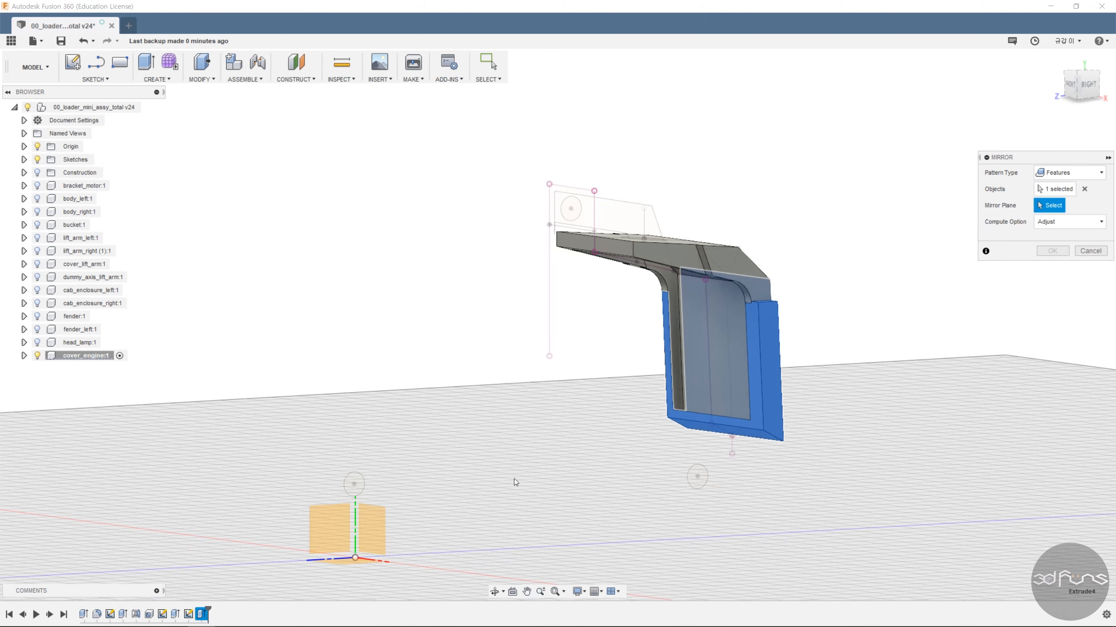
{"action": "left_click", "coordinate": [333, 524]}
{"action": "key", "text": "Return"}
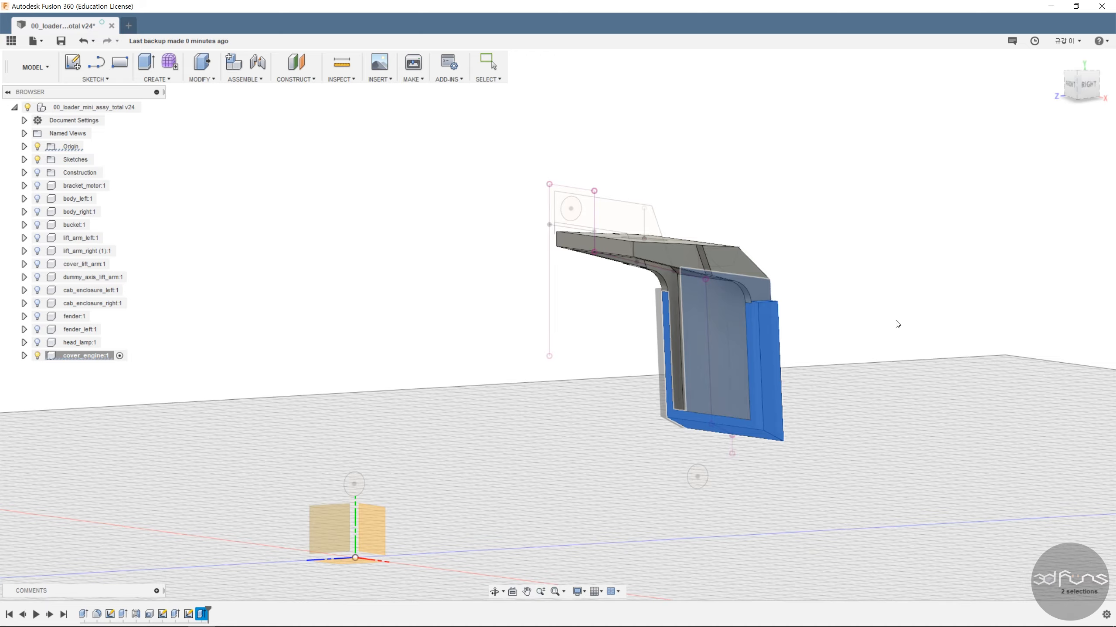
{"action": "middle_click_drag", "start_coordinate": [861, 325], "coordinate": [791, 308], "text": "shift"}
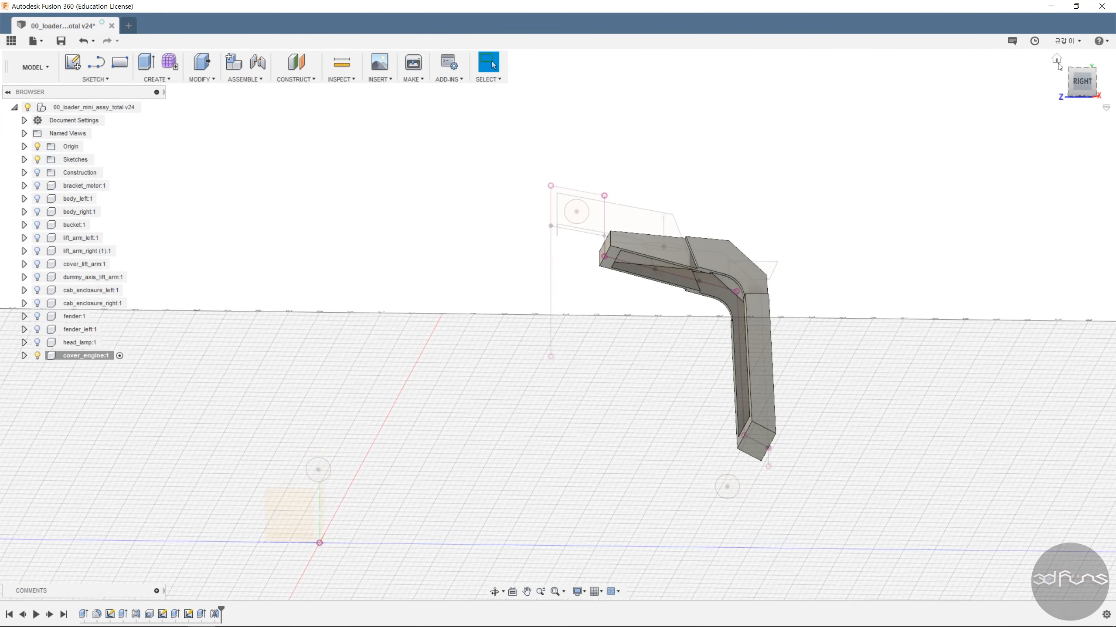
- Start a sketch on the front origin plane and draw a short vertical line upward from the origin
{"action": "left_click", "coordinate": [1056, 59]}
{"action": "left_click", "coordinate": [96, 79]}
{"action": "left_click", "coordinate": [93, 88]}
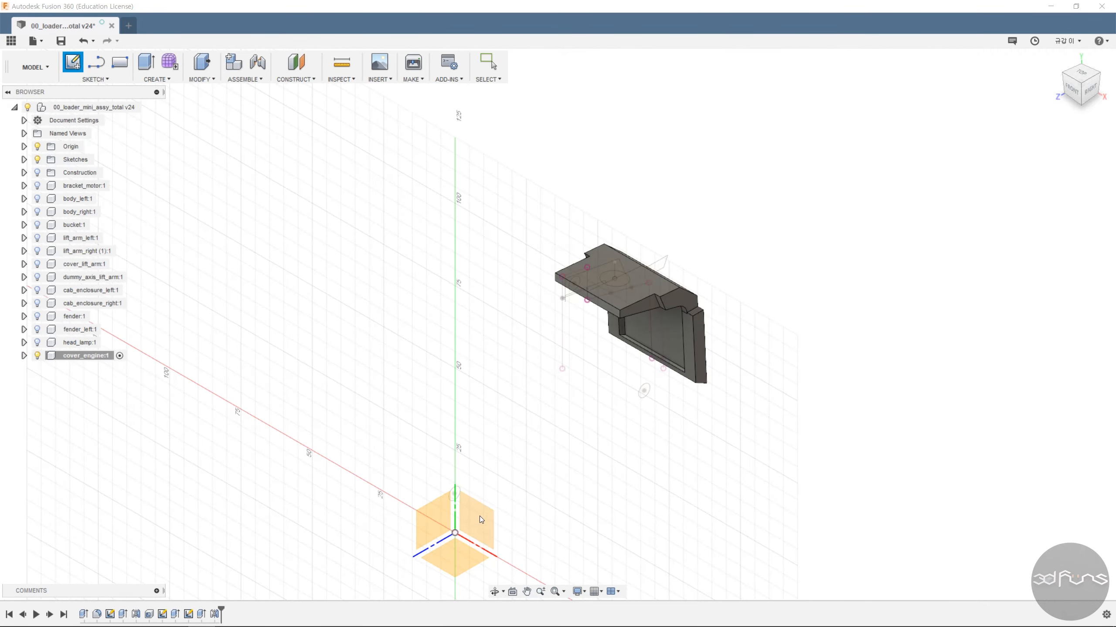
{"action": "left_click", "coordinate": [479, 517]}
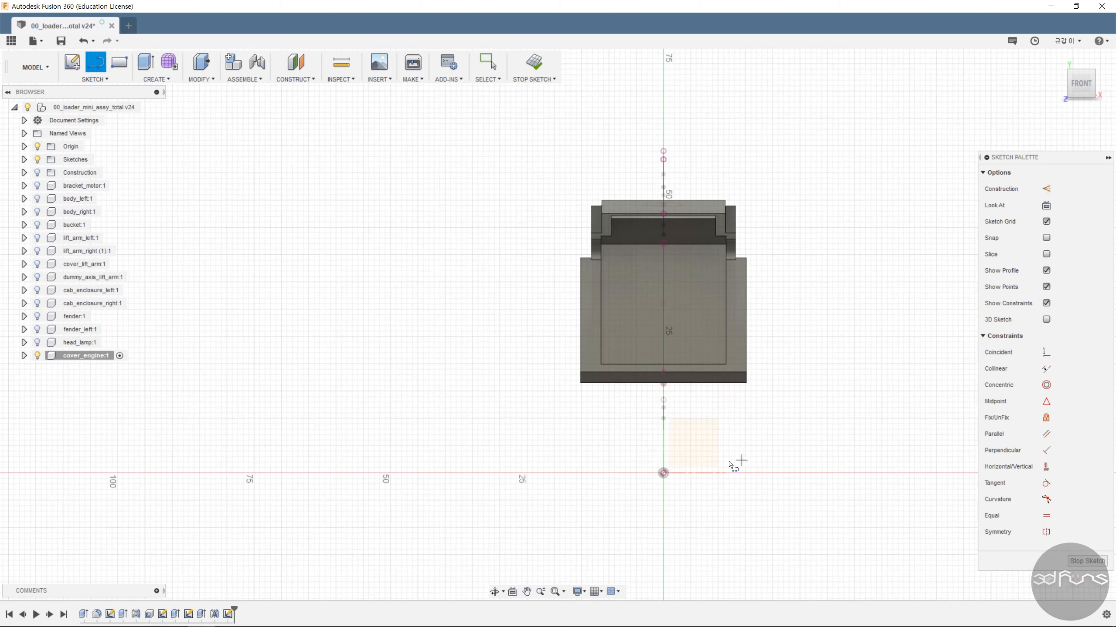
{"action": "left_click", "coordinate": [664, 474]}
{"action": "scroll", "coordinate": [698, 451], "scroll_direction": "up", "scroll_amount": 4}
{"action": "left_click", "coordinate": [618, 415]}
{"action": "key", "text": "Escape"}
{"action": "scroll", "coordinate": [756, 429], "scroll_direction": "down", "scroll_amount": 2}
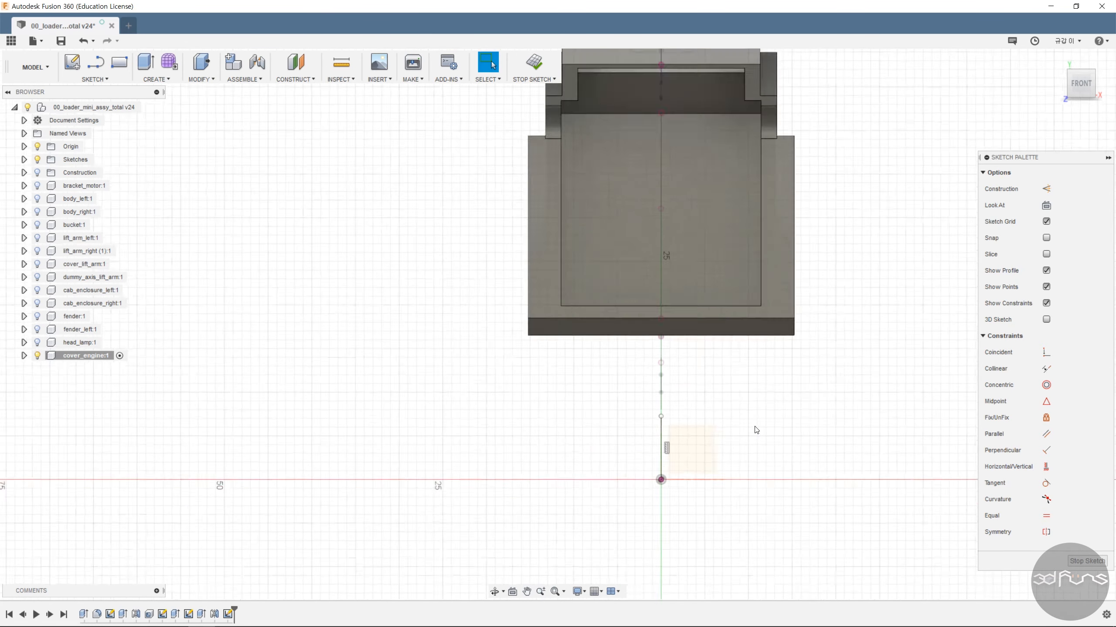
- Draw a flat rectangle about 15.6 mm wide across the vertical axis, just below the cover
{"action": "left_click", "coordinate": [119, 62]}
{"action": "scroll", "coordinate": [686, 322], "scroll_direction": "up", "scroll_amount": 3}
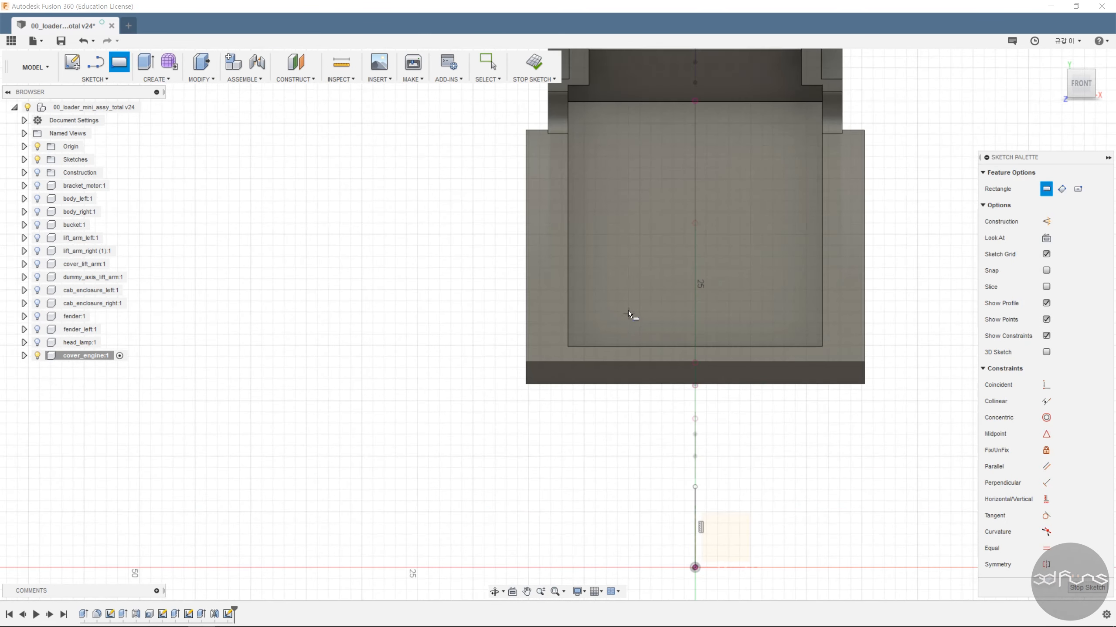
{"action": "left_click", "coordinate": [617, 422]}
{"action": "left_click", "coordinate": [790, 450]}
- Add a circle centred on the midpoint of each short rectangle side and make both circles tangent to the long edges
{"action": "left_click", "coordinate": [107, 80]}
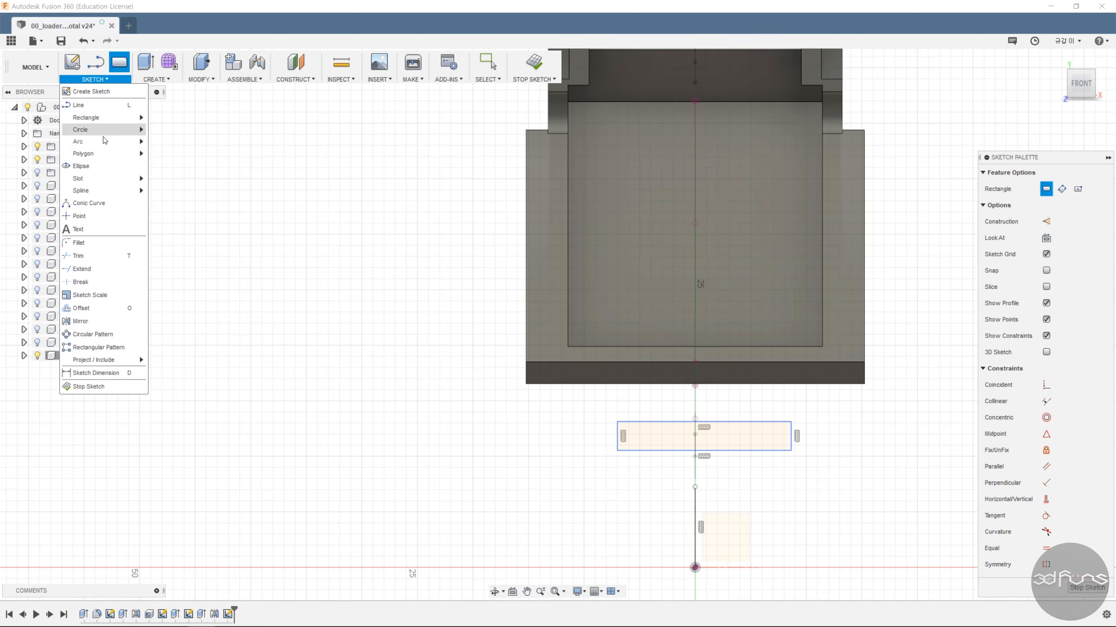
{"action": "mouse_move", "coordinate": [105, 133]}
{"action": "left_click", "coordinate": [181, 166]}
{"action": "scroll", "coordinate": [552, 465], "scroll_direction": "up", "scroll_amount": 3}
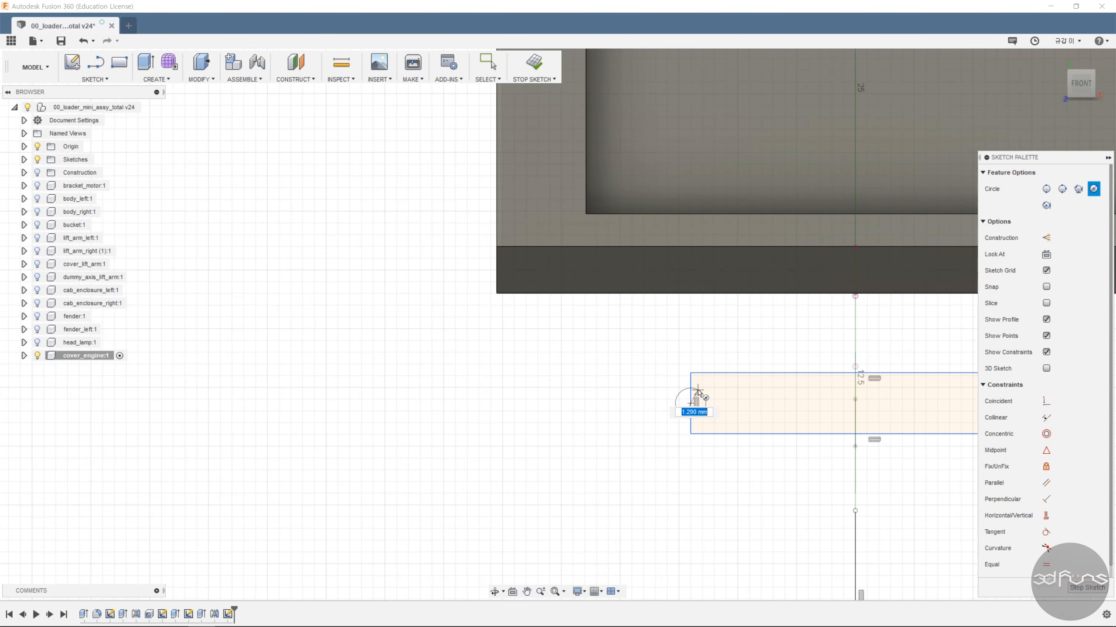
{"action": "left_click", "coordinate": [698, 391]}
{"action": "scroll", "coordinate": [656, 411], "scroll_direction": "down", "scroll_amount": 2}
{"action": "scroll", "coordinate": [940, 413], "scroll_direction": "up", "scroll_amount": 2}
{"action": "left_click", "coordinate": [937, 401]}
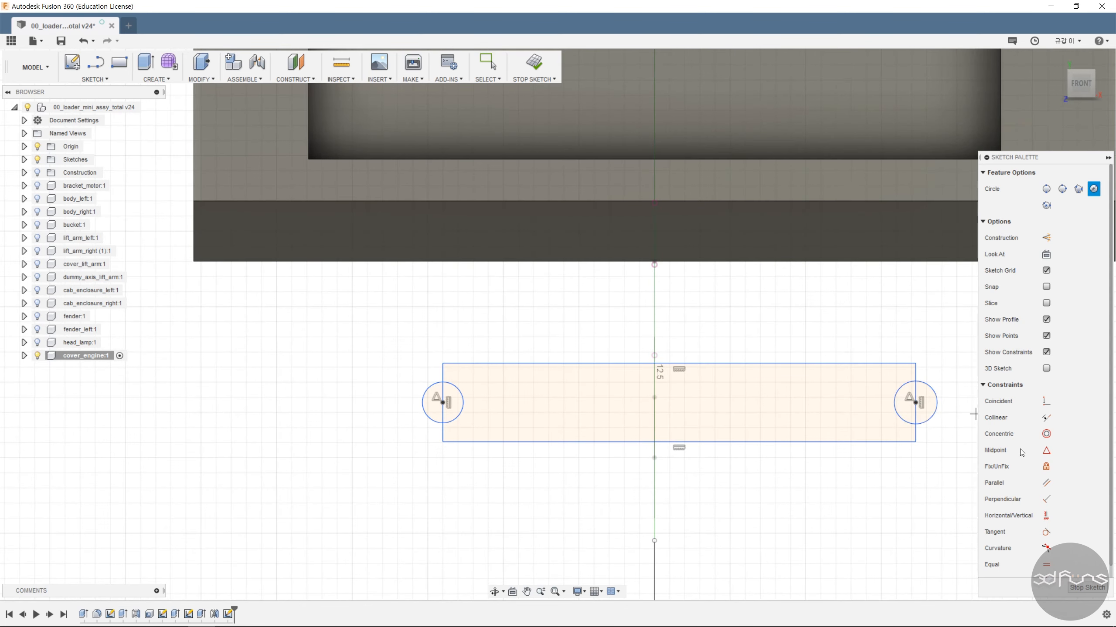
{"action": "left_click", "coordinate": [1045, 484]}
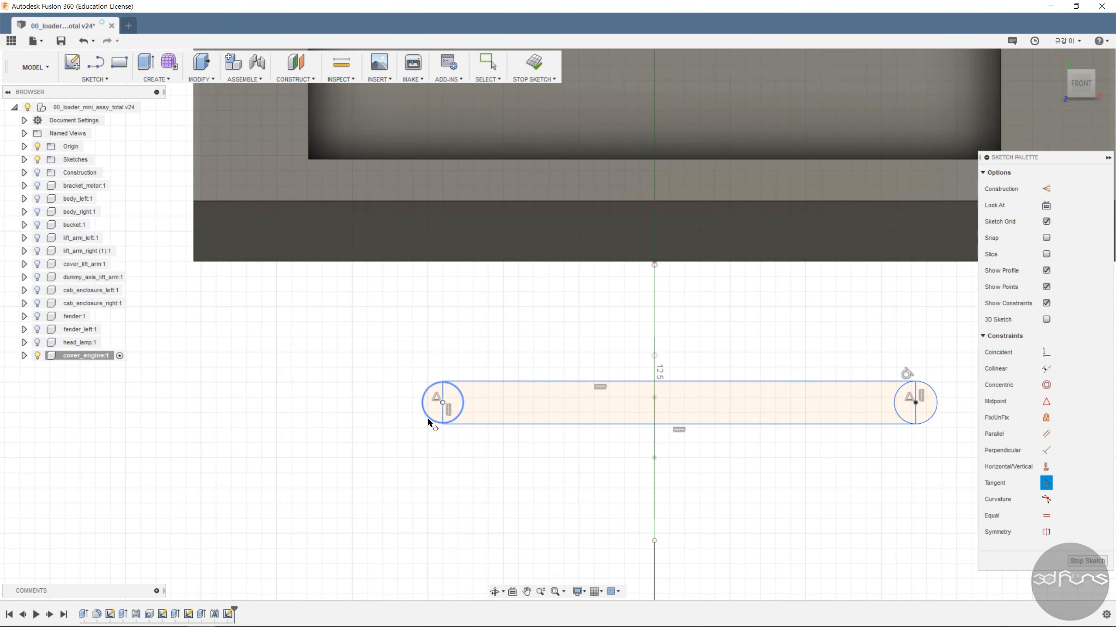
{"action": "left_click", "coordinate": [468, 424]}
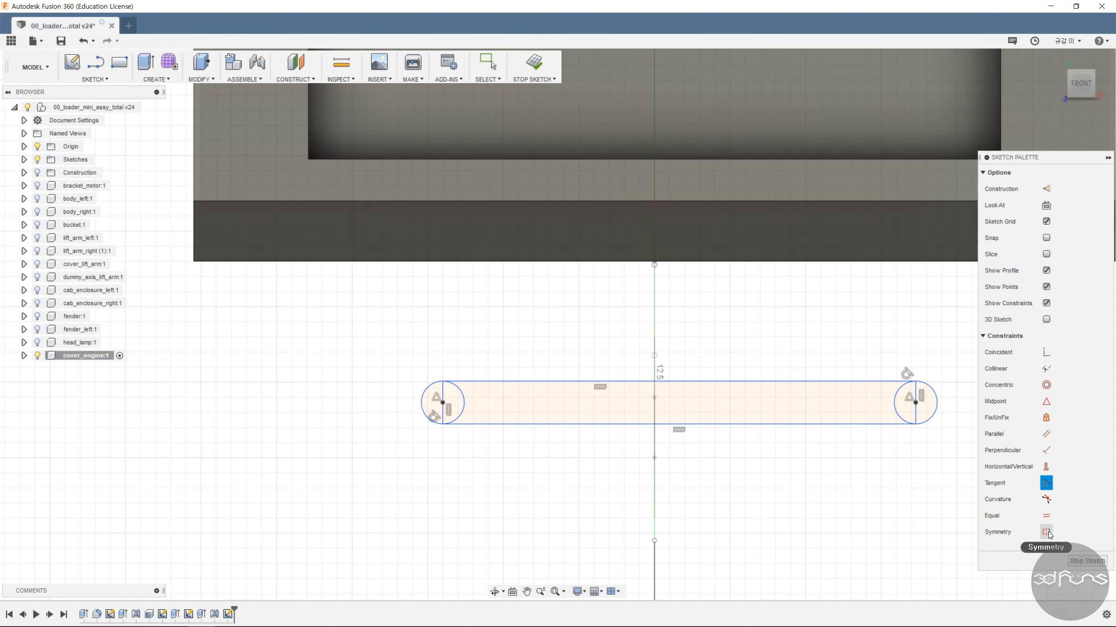
- Trim the rectangle's short sides and the circles' inner halves to leave a single round-ended slot outline
{"action": "left_click", "coordinate": [95, 80]}
{"action": "left_click", "coordinate": [90, 254]}
{"action": "scroll", "coordinate": [422, 425], "scroll_direction": "up", "scroll_amount": 3}
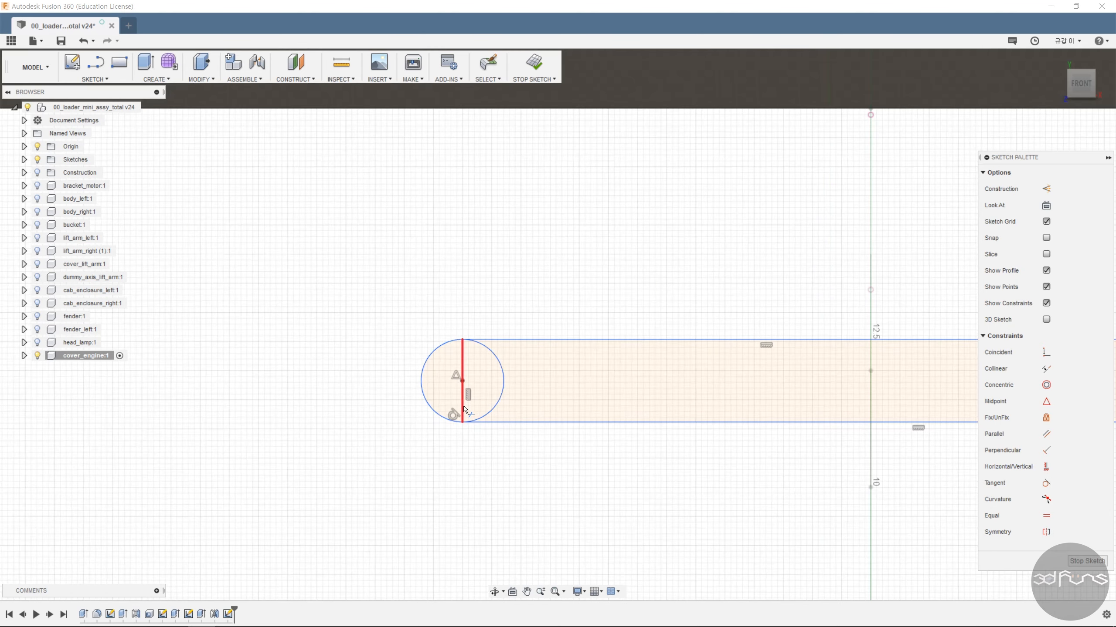
{"action": "left_click", "coordinate": [463, 406]}
{"action": "left_click", "coordinate": [502, 391]}
{"action": "scroll", "coordinate": [255, 358], "scroll_direction": "down", "scroll_amount": 3}
{"action": "left_click", "coordinate": [928, 373]}
{"action": "left_click", "coordinate": [951, 372]}
{"action": "scroll", "coordinate": [676, 400], "scroll_direction": "down", "scroll_amount": 2}
- Apply the missing tangent constraints between the slot's end arcs and its long edges
{"action": "left_click", "coordinate": [1045, 483]}
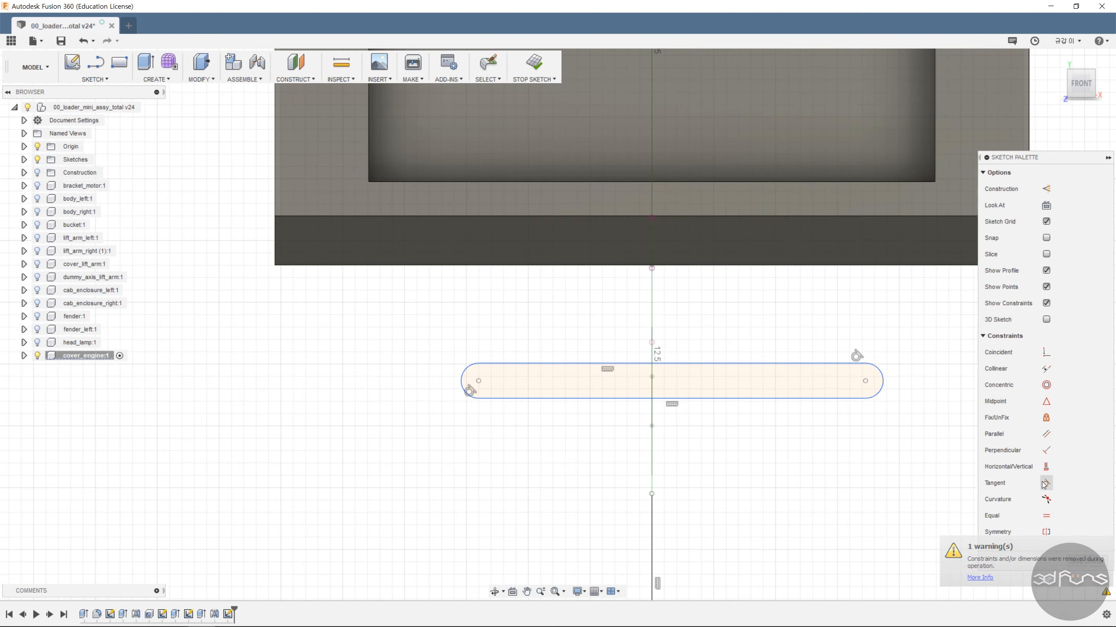
{"action": "left_click", "coordinate": [833, 399]}
{"action": "left_click", "coordinate": [878, 393]}
{"action": "left_click", "coordinate": [465, 372]}
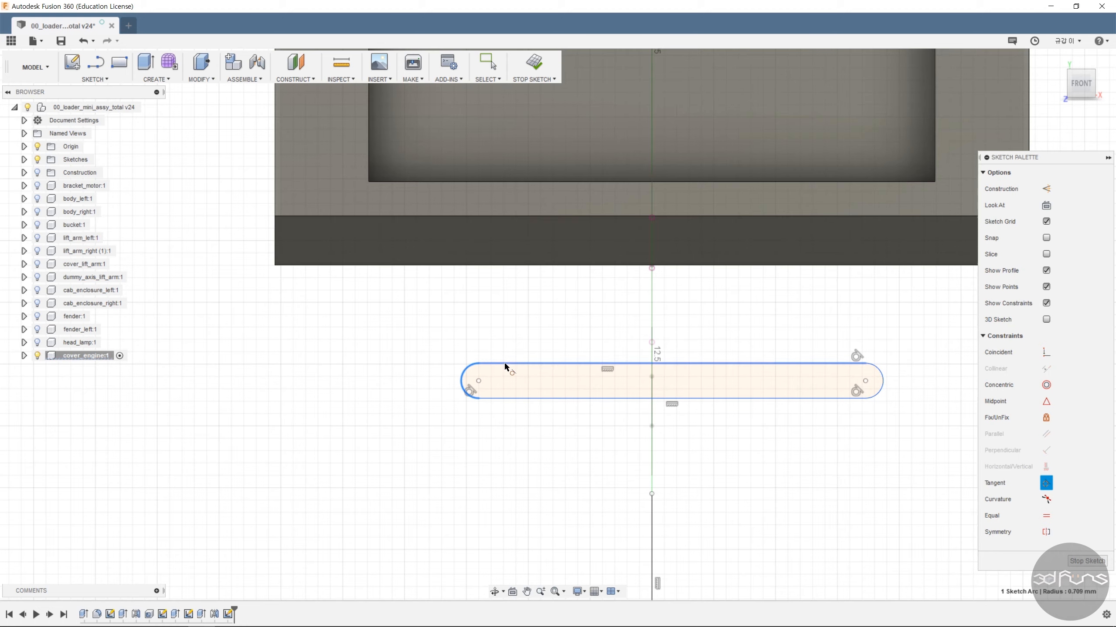
{"action": "left_click", "coordinate": [505, 365]}
- Dimension the slot's height between its two long edges at 1.2 mm
{"action": "scroll", "coordinate": [554, 422], "scroll_direction": "down", "scroll_amount": 2}
{"action": "left_click", "coordinate": [701, 382]}
{"action": "left_click", "coordinate": [703, 405]}
{"action": "left_click", "coordinate": [804, 361]}
{"action": "type", "text": "1.2"}
{"action": "key", "text": "Return"}
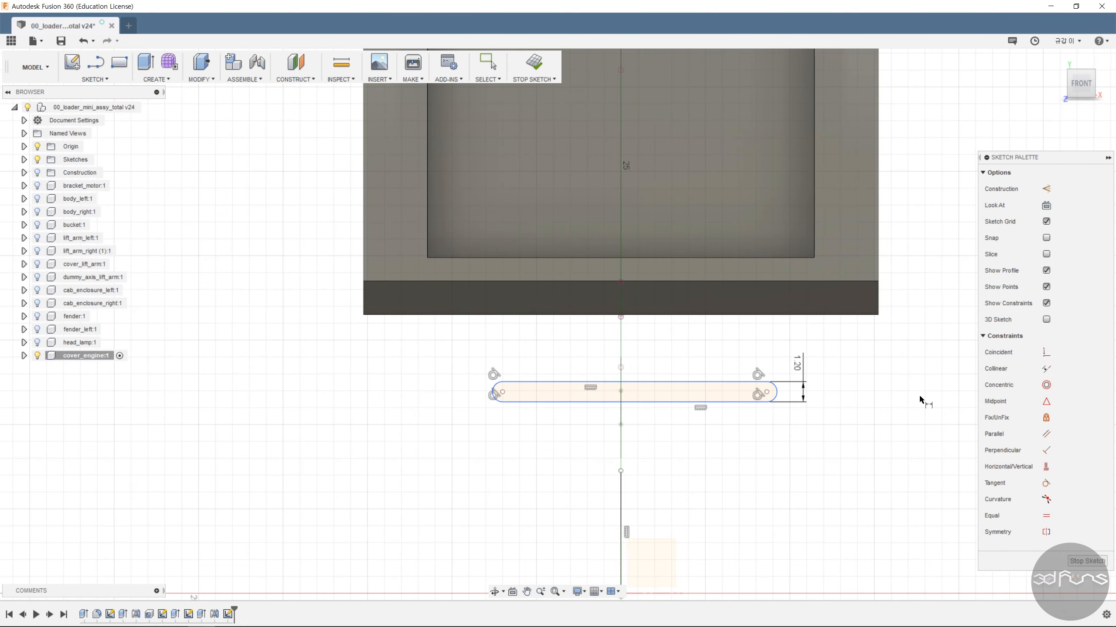
- Dimension the distance between the slot's two arc centres at 19 mm
{"action": "left_click", "coordinate": [503, 392]}
{"action": "left_click", "coordinate": [766, 392]}
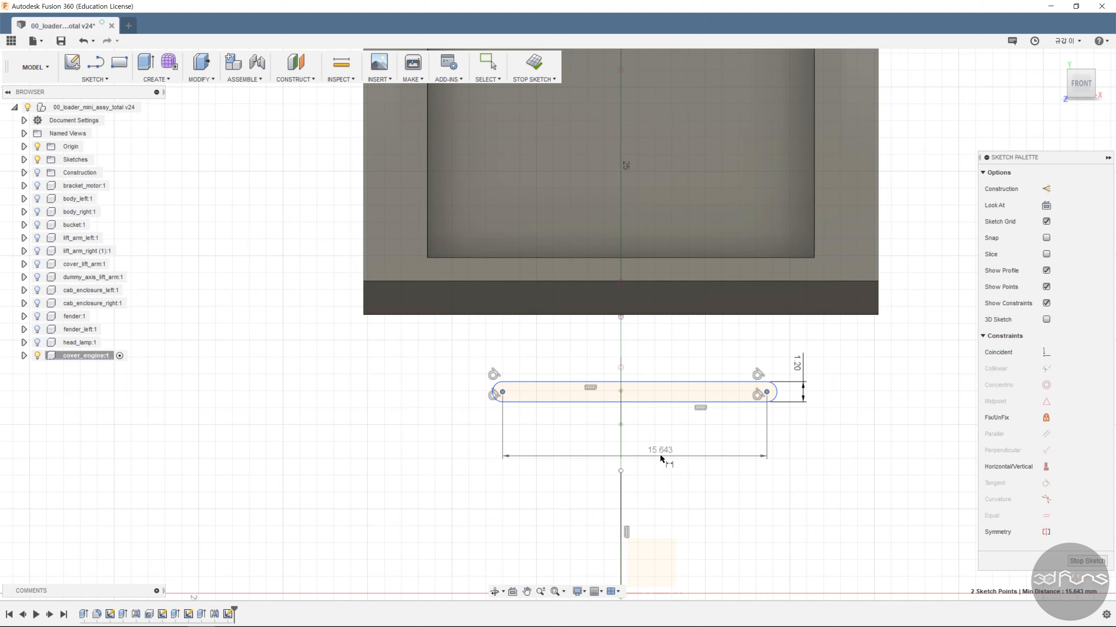
{"action": "left_click", "coordinate": [660, 456]}
{"action": "type", "text": "19"}
{"action": "key", "text": "Return"}
- Make the slot's two arc centres symmetric about the vertical line through the origin
{"action": "scroll", "coordinate": [671, 460], "scroll_direction": "down", "scroll_amount": 1}
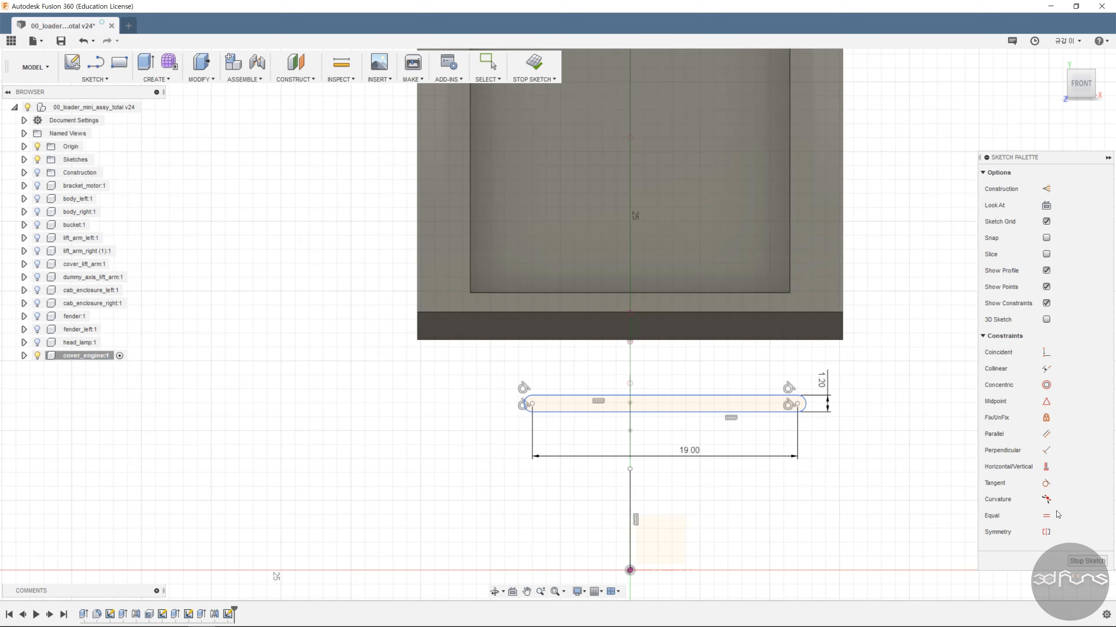
{"action": "left_click", "coordinate": [1046, 532]}
{"action": "left_click", "coordinate": [534, 404]}
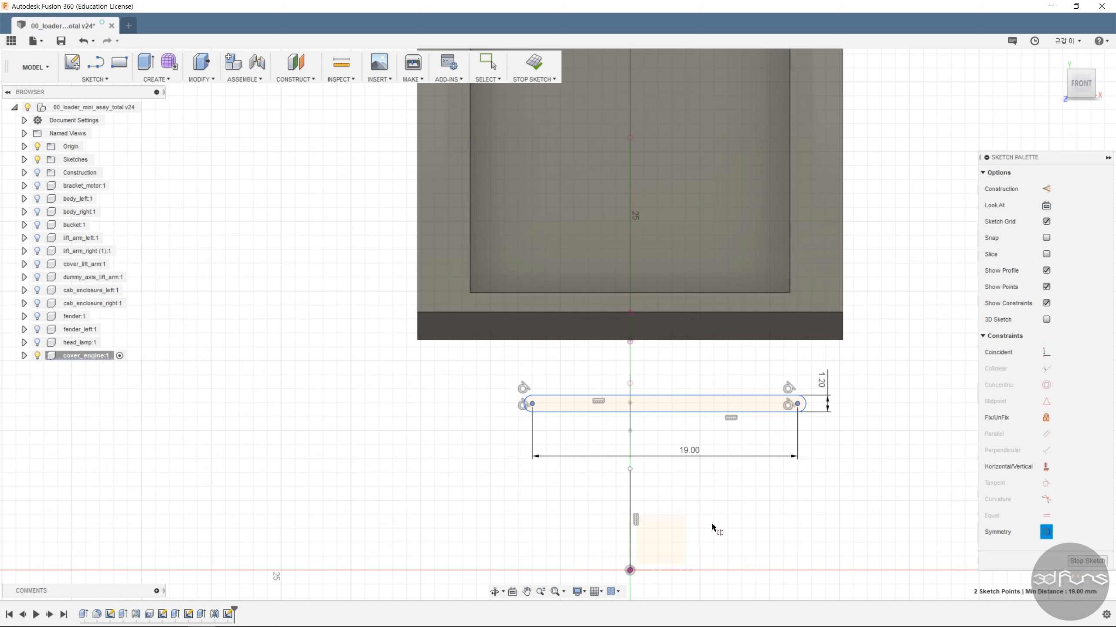
{"action": "left_click", "coordinate": [630, 519]}
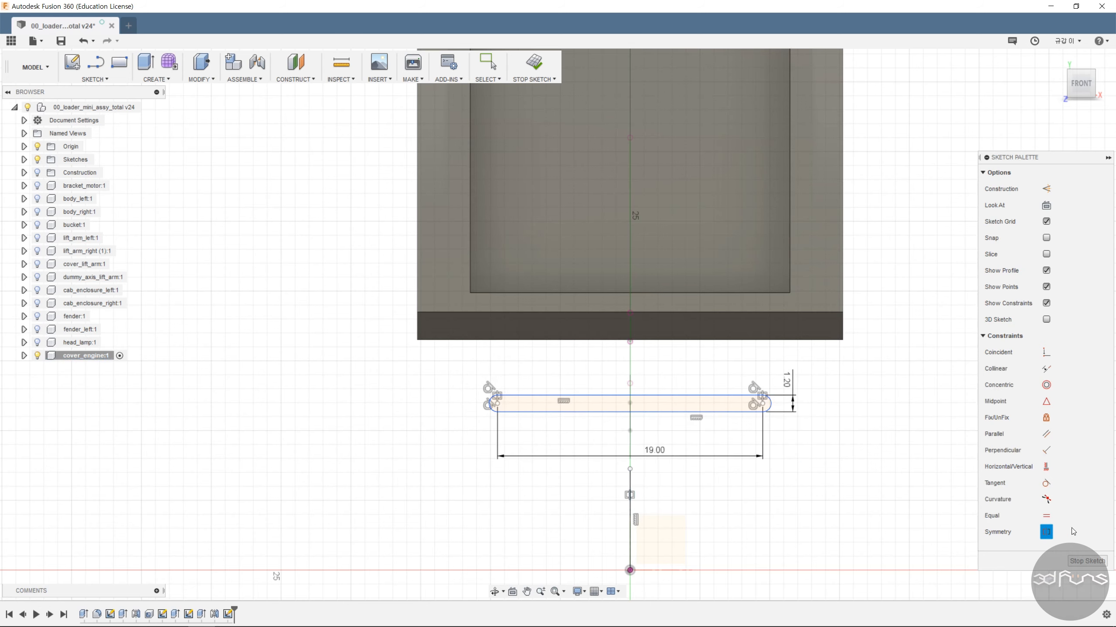
- Dimension the slot's arc centre at 21.5 mm vertically above the origin
{"action": "left_click", "coordinate": [764, 404]}
{"action": "left_click", "coordinate": [629, 570]}
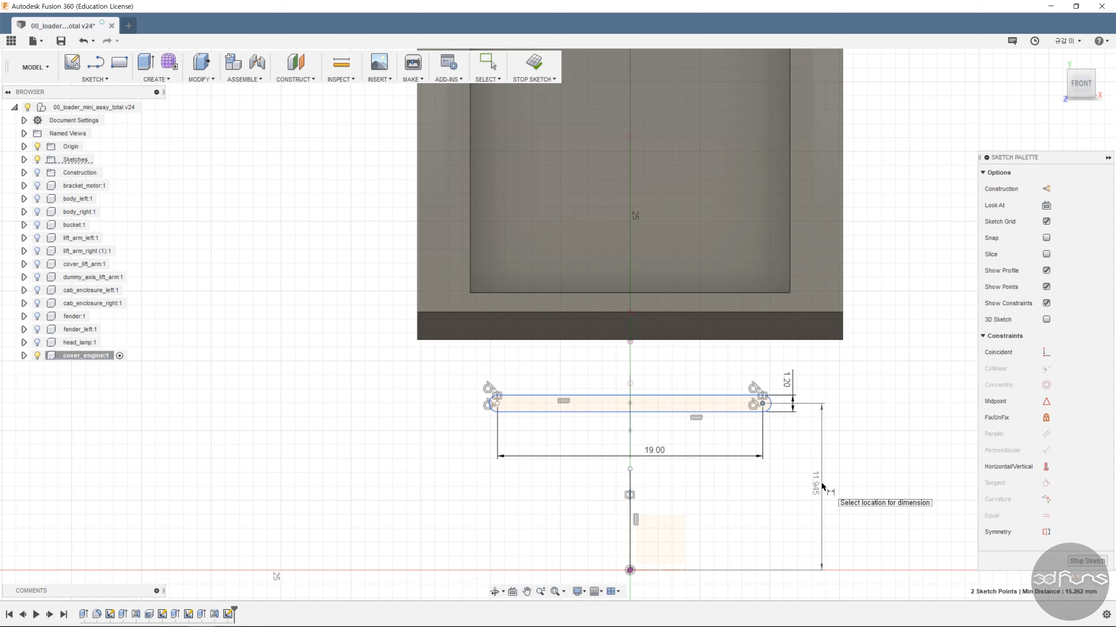
{"action": "left_click", "coordinate": [822, 485]}
{"action": "type", "text": "21.5"}
{"action": "key", "text": "Return"}
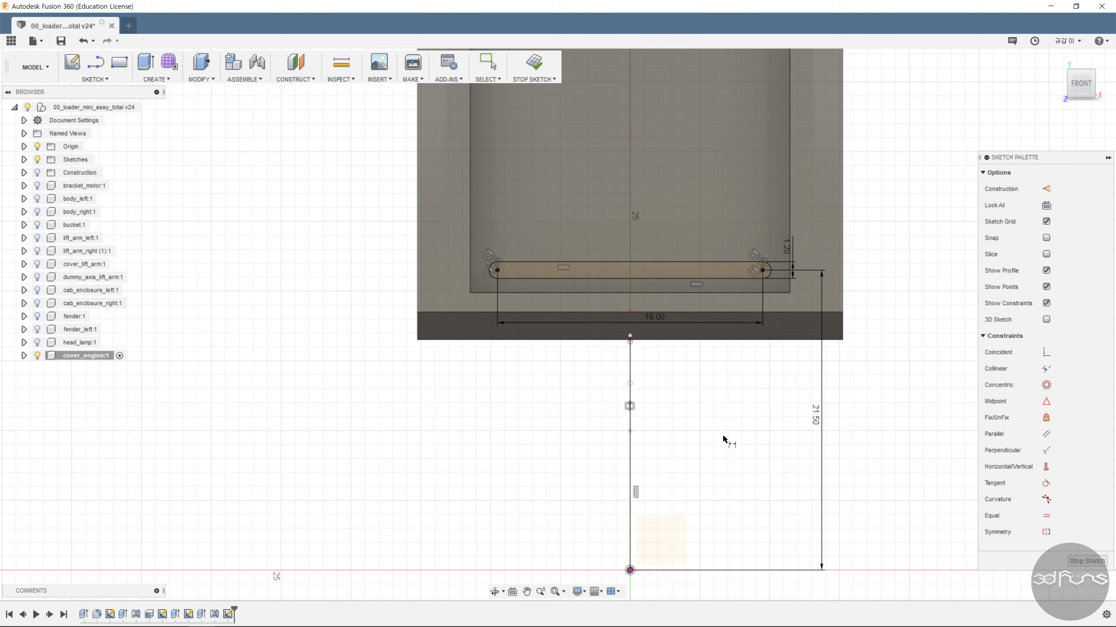
- Create a rectangular sketch pattern of the slot outline, repeating it vertically upward as four instances spaced 3.4 mm apart
{"action": "left_click", "coordinate": [101, 80]}
{"action": "left_click", "coordinate": [106, 330]}
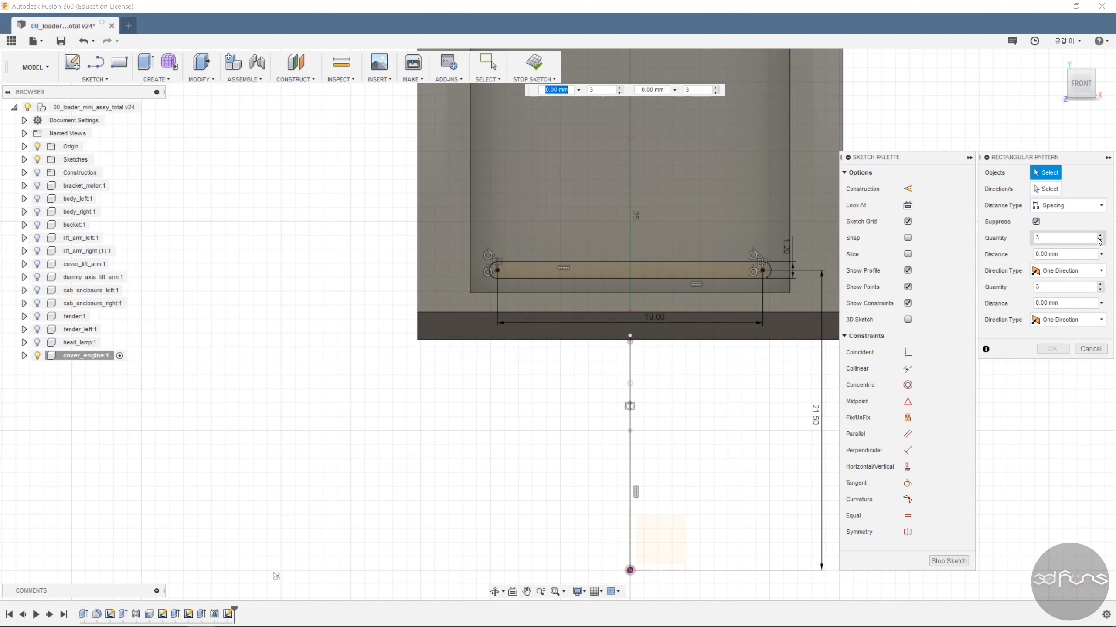
{"action": "double_click", "coordinate": [485, 273]}
{"action": "scroll", "coordinate": [764, 281], "scroll_direction": "up", "scroll_amount": 3}
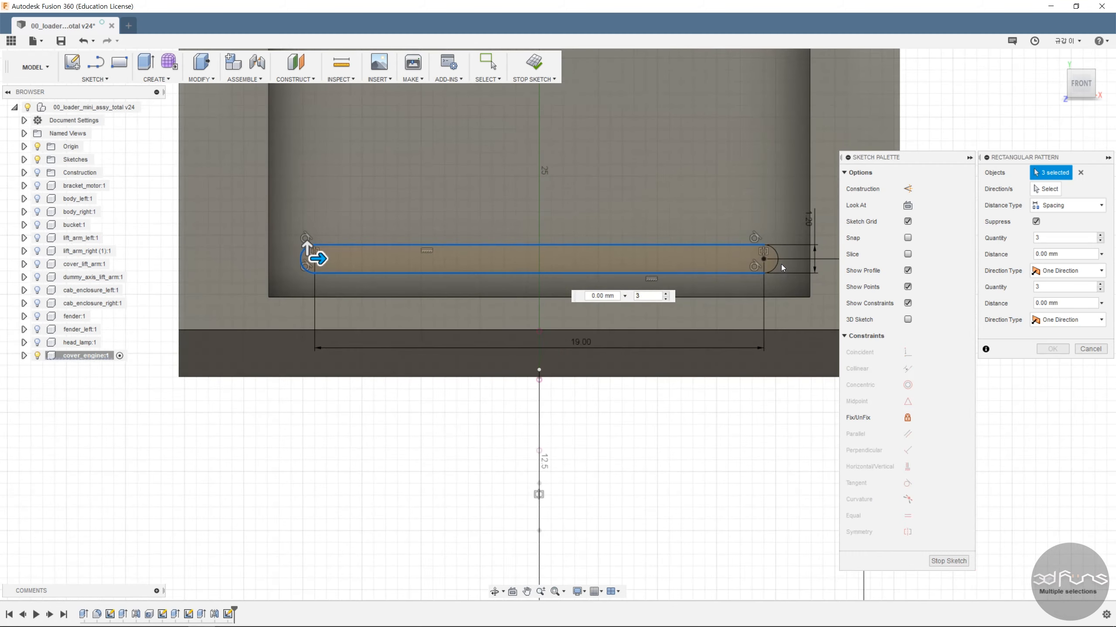
{"action": "scroll", "coordinate": [629, 343], "scroll_direction": "down", "scroll_amount": 2}
{"action": "left_click_drag", "start_coordinate": [413, 271], "coordinate": [415, 158]}
{"action": "scroll", "coordinate": [702, 314], "scroll_direction": "down", "scroll_amount": 2}
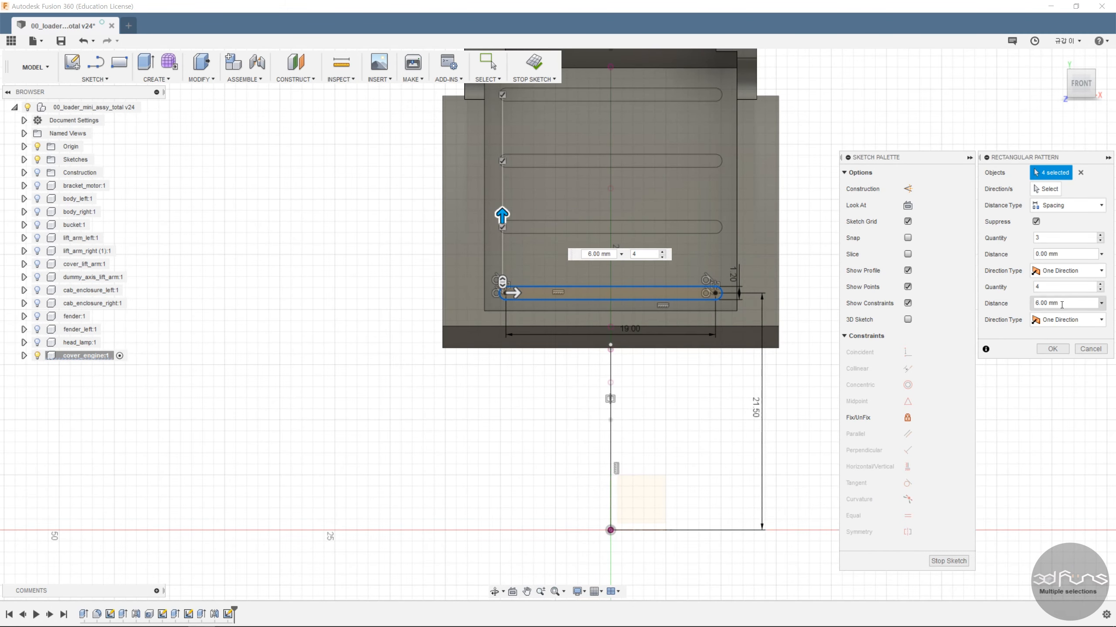
{"action": "left_click", "coordinate": [1072, 210]}
{"action": "left_click", "coordinate": [1070, 234]}
{"action": "left_click", "coordinate": [1071, 303]}
{"action": "type", "text": "3.4"}
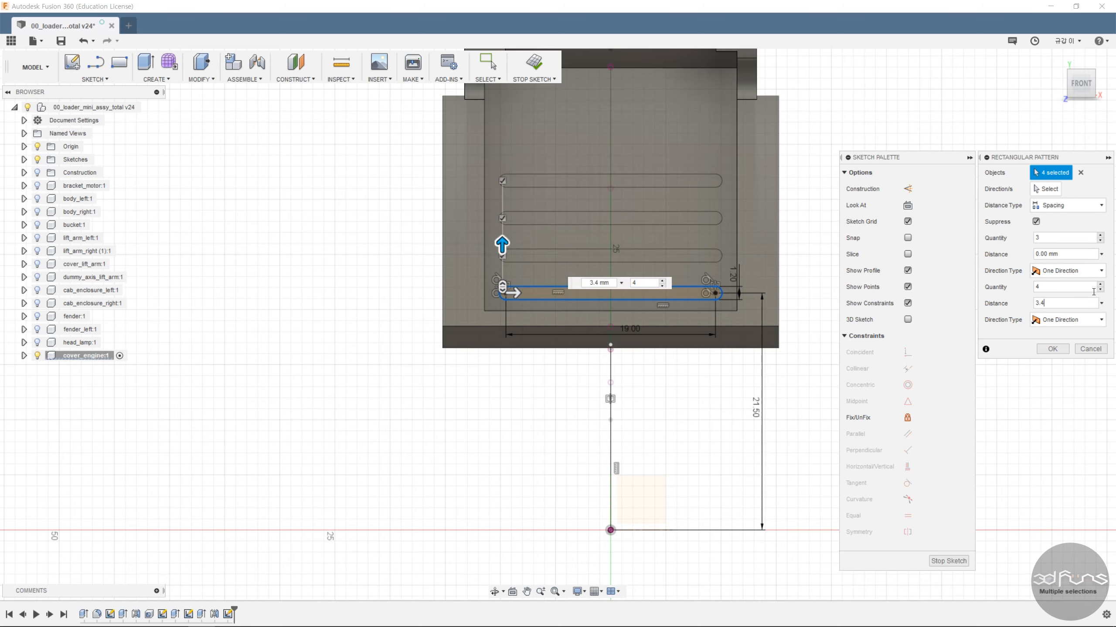
{"action": "scroll", "coordinate": [837, 355], "scroll_direction": "down", "scroll_amount": 2}
{"action": "left_click", "coordinate": [1053, 349]}
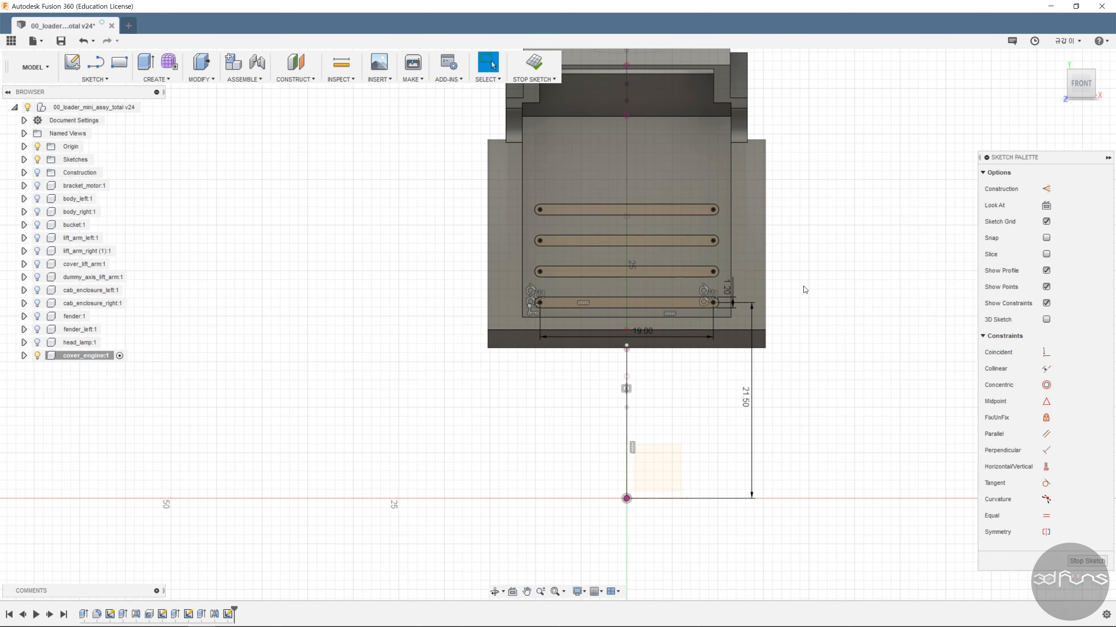
- Finish the sketch and extrude the four slot profiles as a cut all the way through the cover's rear wall
{"action": "left_click", "coordinate": [533, 63]}
{"action": "left_click", "coordinate": [146, 65]}
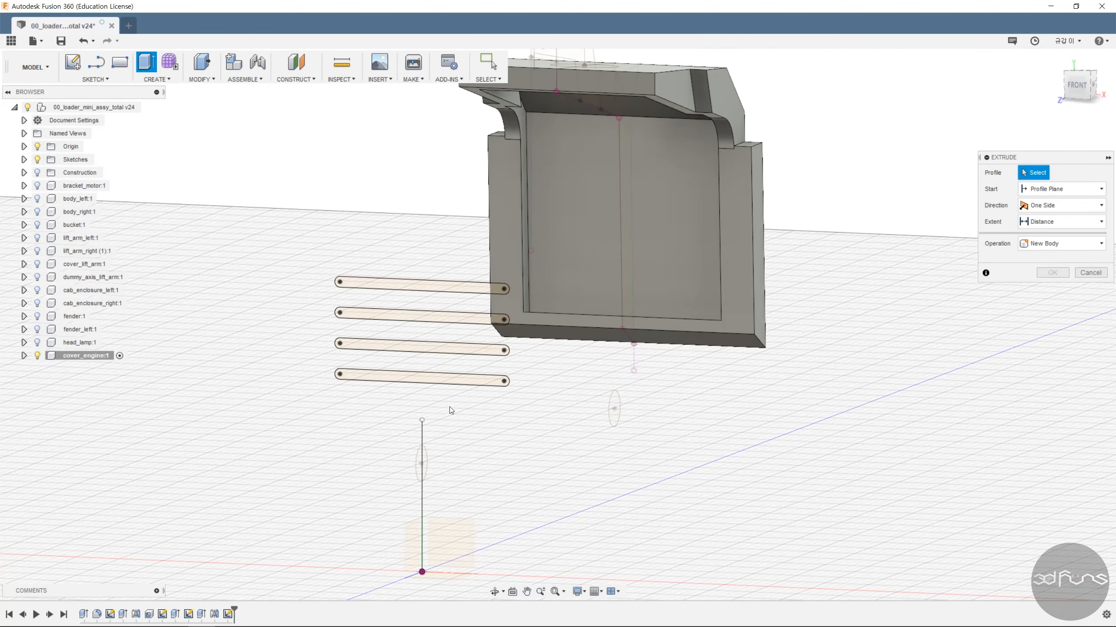
{"action": "left_click", "coordinate": [439, 379]}
{"action": "left_click", "coordinate": [439, 347]}
{"action": "left_click", "coordinate": [442, 315]}
{"action": "left_click", "coordinate": [421, 285]}
{"action": "type", "text": "-102"}
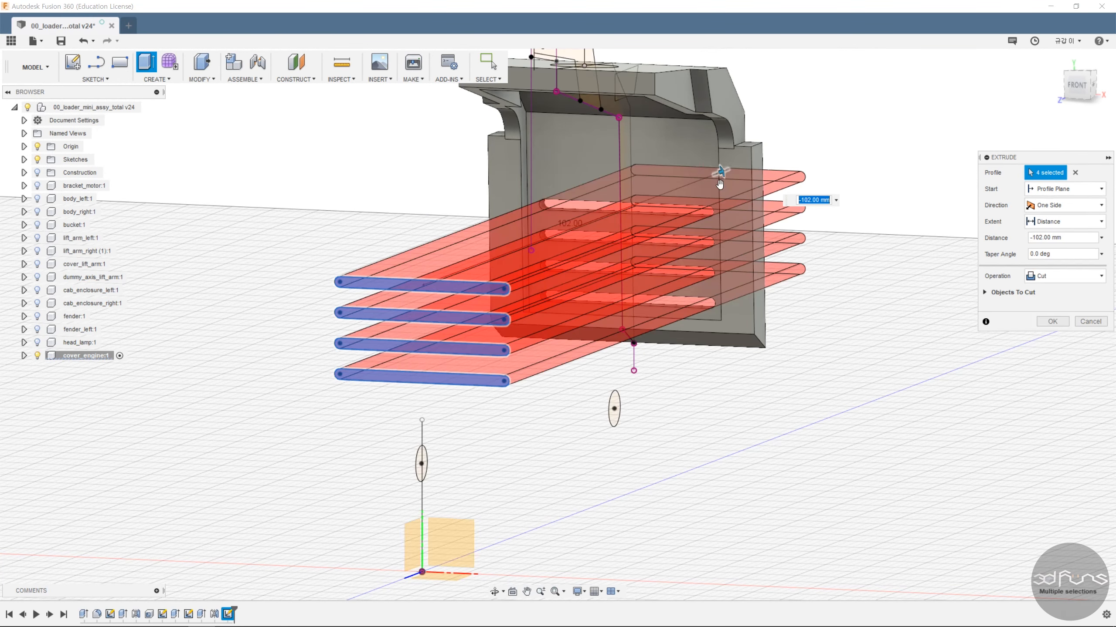
{"action": "left_click", "coordinate": [1062, 222]}
{"action": "left_click", "coordinate": [1056, 263]}
{"action": "left_click", "coordinate": [1053, 321]}
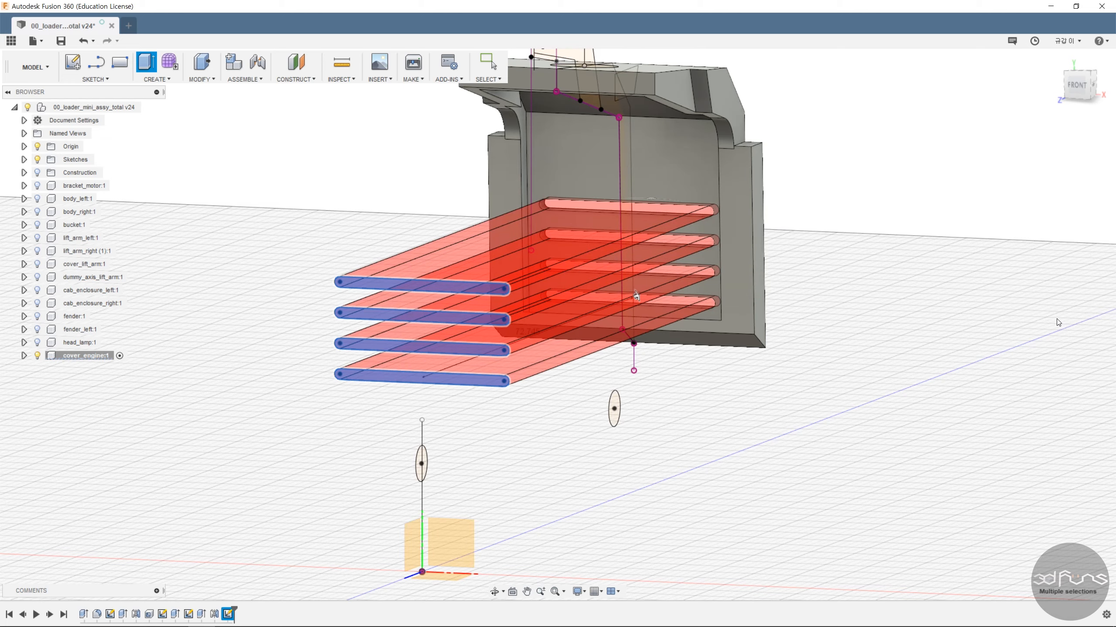
- Chamfer the outer edge loops of all four rear slots with an equal distance of 0.5 mm
{"action": "scroll", "coordinate": [913, 329], "scroll_direction": "down", "scroll_amount": 3}
{"action": "middle_click_drag", "start_coordinate": [913, 329], "coordinate": [637, 378], "text": "shift"}
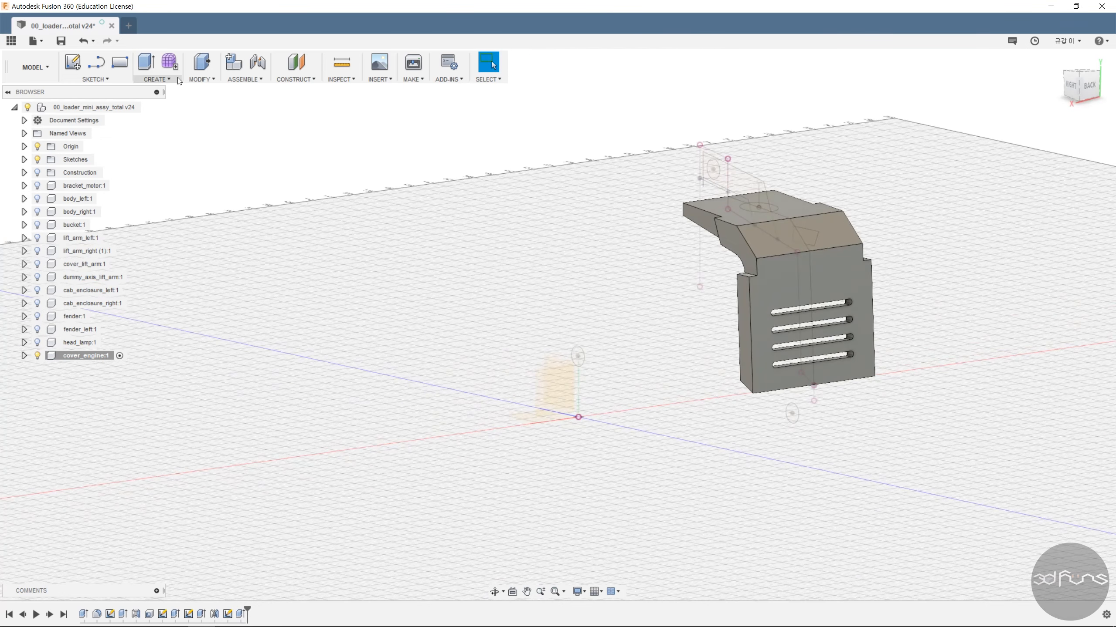
{"action": "left_click", "coordinate": [202, 80]}
{"action": "left_click", "coordinate": [208, 119]}
{"action": "scroll", "coordinate": [828, 294], "scroll_direction": "up", "scroll_amount": 2}
{"action": "left_click", "coordinate": [826, 290]}
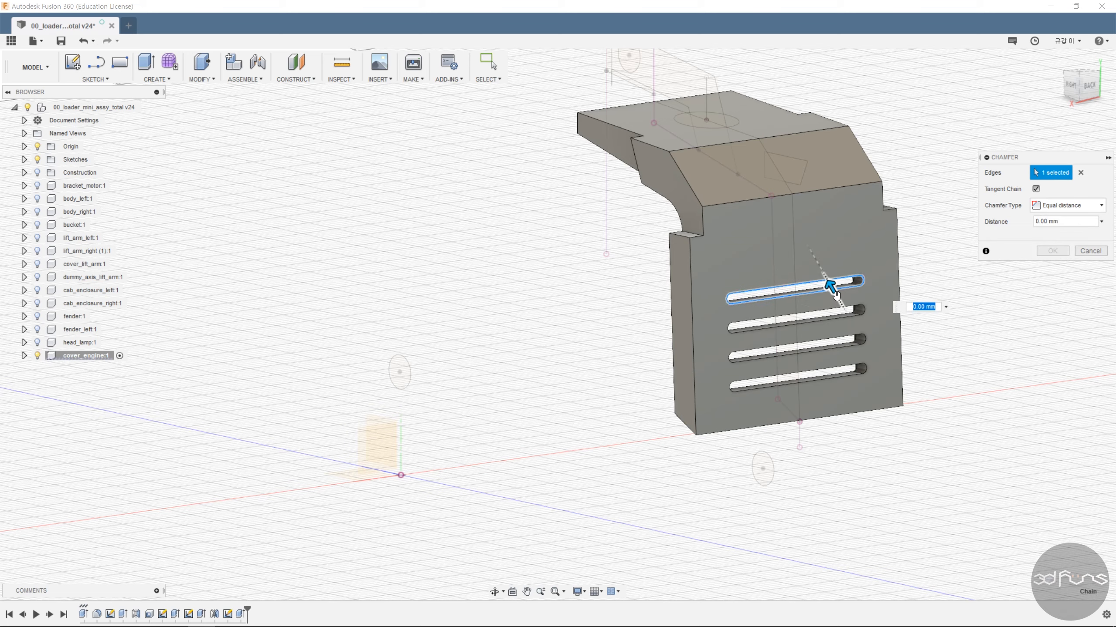
{"action": "left_click", "coordinate": [813, 314]}
{"action": "left_click", "coordinate": [853, 339]}
{"action": "left_click", "coordinate": [854, 368]}
{"action": "scroll", "coordinate": [845, 359], "scroll_direction": "up", "scroll_amount": 2}
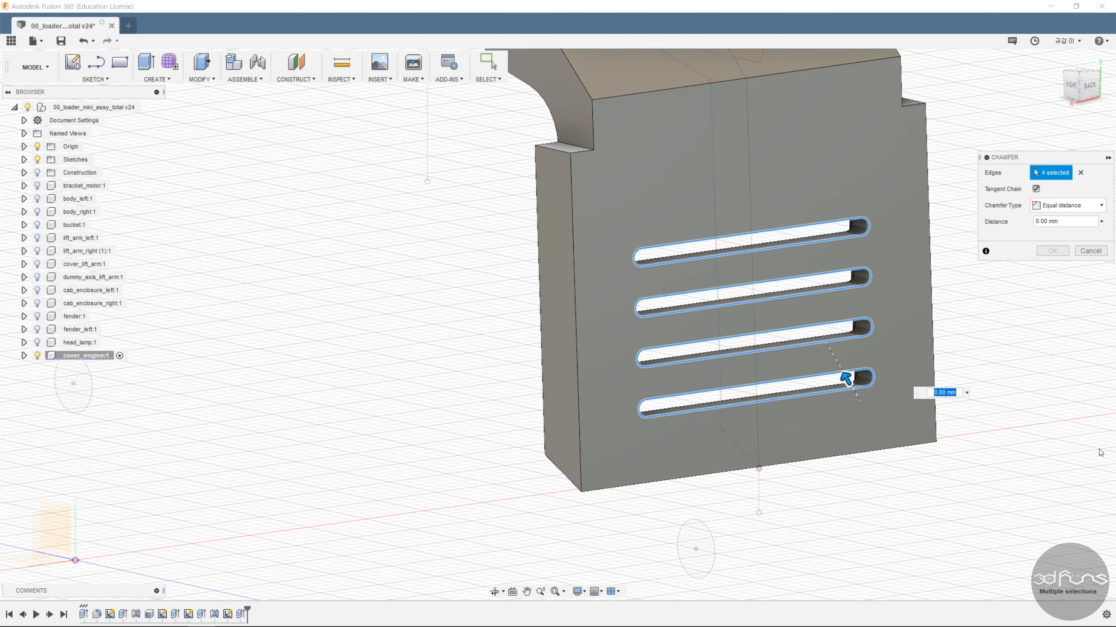
{"action": "type", "text": "0.5"}
{"action": "left_click", "coordinate": [1052, 252]}
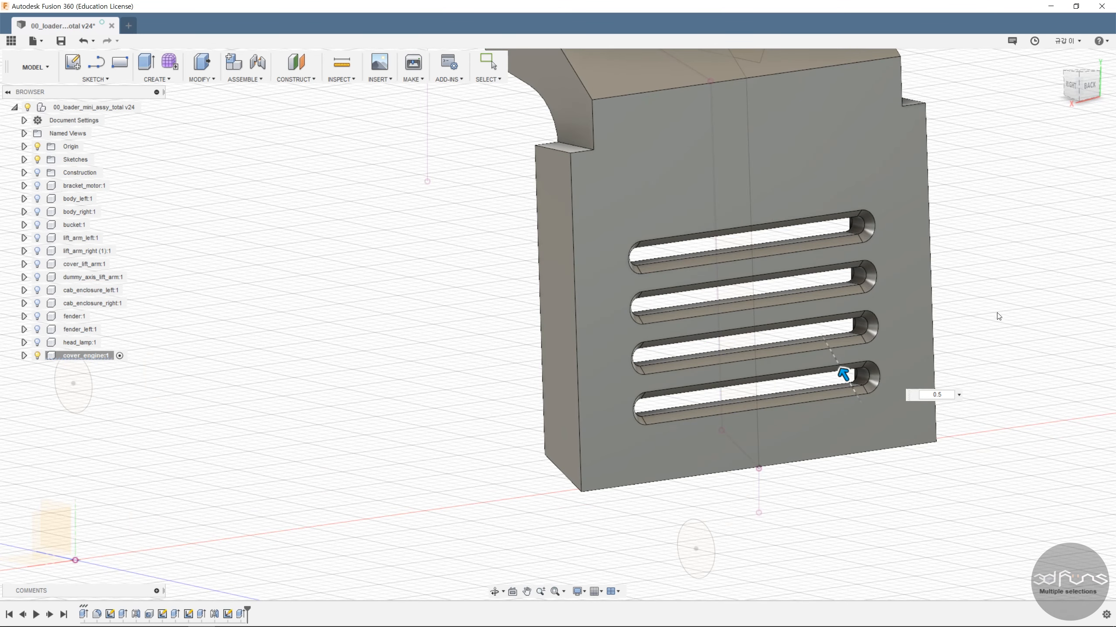
- Start a sketch on the front origin plane and draw a short vertical line up from the origin
{"action": "scroll", "coordinate": [978, 342], "scroll_direction": "down", "scroll_amount": 5}
{"action": "middle_click_drag", "start_coordinate": [1006, 337], "coordinate": [963, 344]}
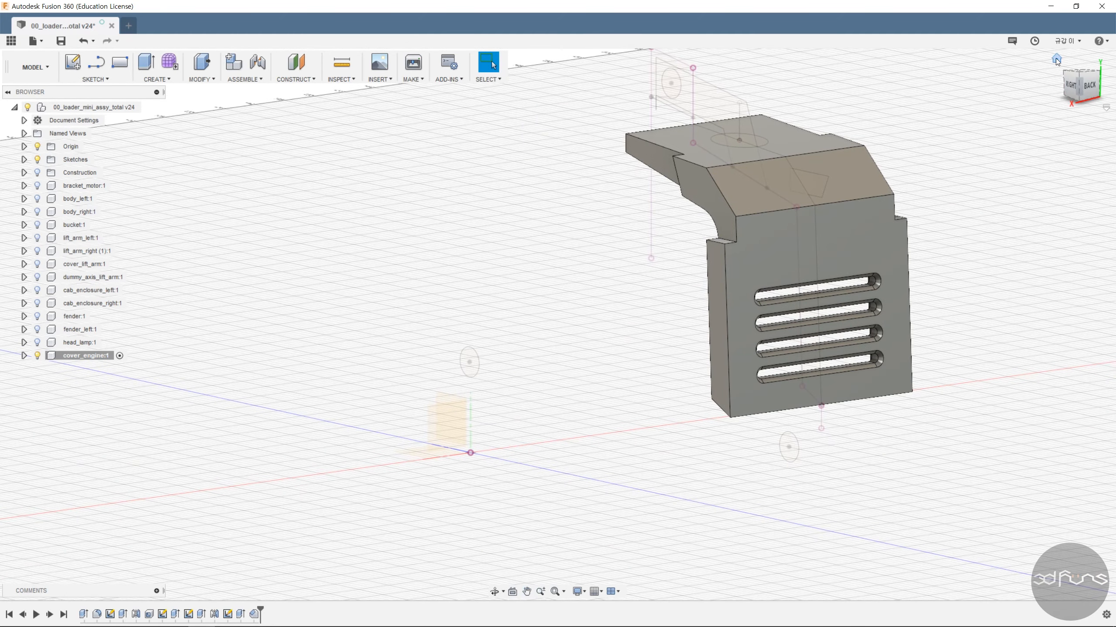
{"action": "left_click", "coordinate": [1056, 60]}
{"action": "left_click", "coordinate": [107, 80]}
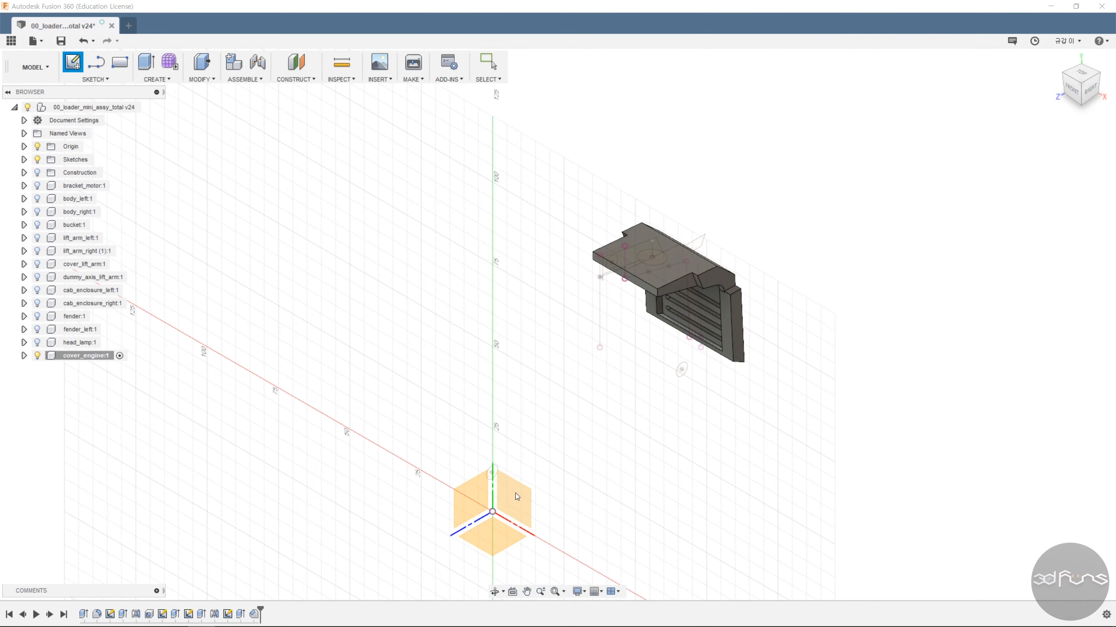
{"action": "left_click", "coordinate": [515, 500]}
{"action": "middle_click_drag", "start_coordinate": [642, 205], "coordinate": [807, 286]}
{"action": "key", "text": "l"}
{"action": "scroll", "coordinate": [721, 464], "scroll_direction": "up", "scroll_amount": 4}
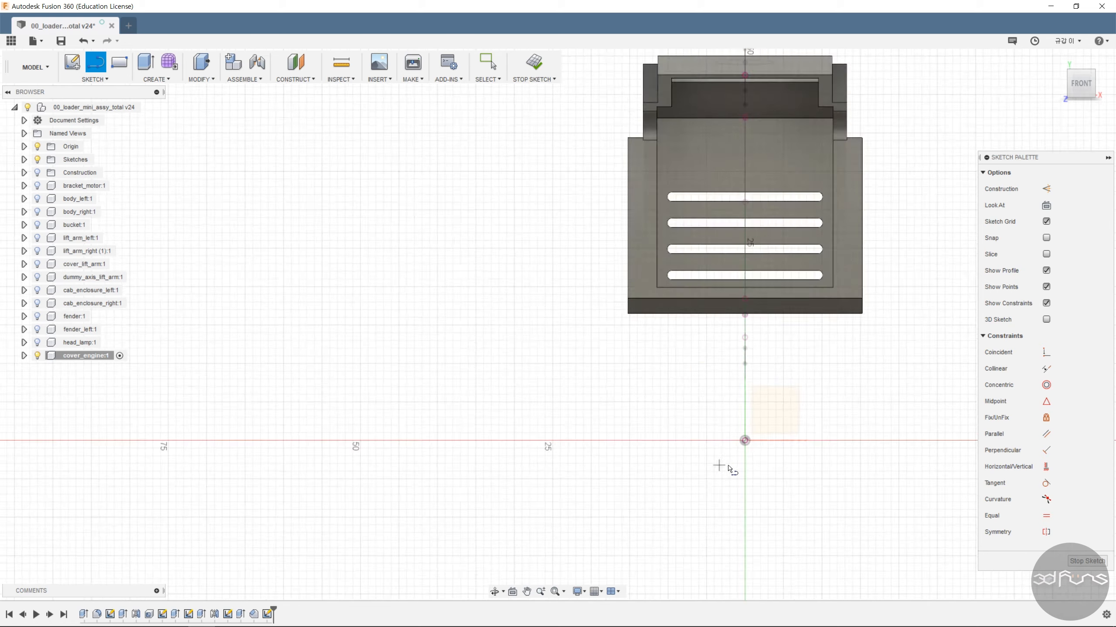
{"action": "left_click", "coordinate": [748, 434]}
{"action": "left_click", "coordinate": [750, 358]}
{"action": "key", "text": "Escape"}
- Sketch a rectangle about 3.4 mm wide and 5 mm high above the left end of the top slot
{"action": "middle_click_drag", "start_coordinate": [823, 335], "coordinate": [868, 544]}
{"action": "left_click", "coordinate": [119, 62]}
{"action": "scroll", "coordinate": [696, 331], "scroll_direction": "up", "scroll_amount": 2}
{"action": "left_click", "coordinate": [726, 233]}
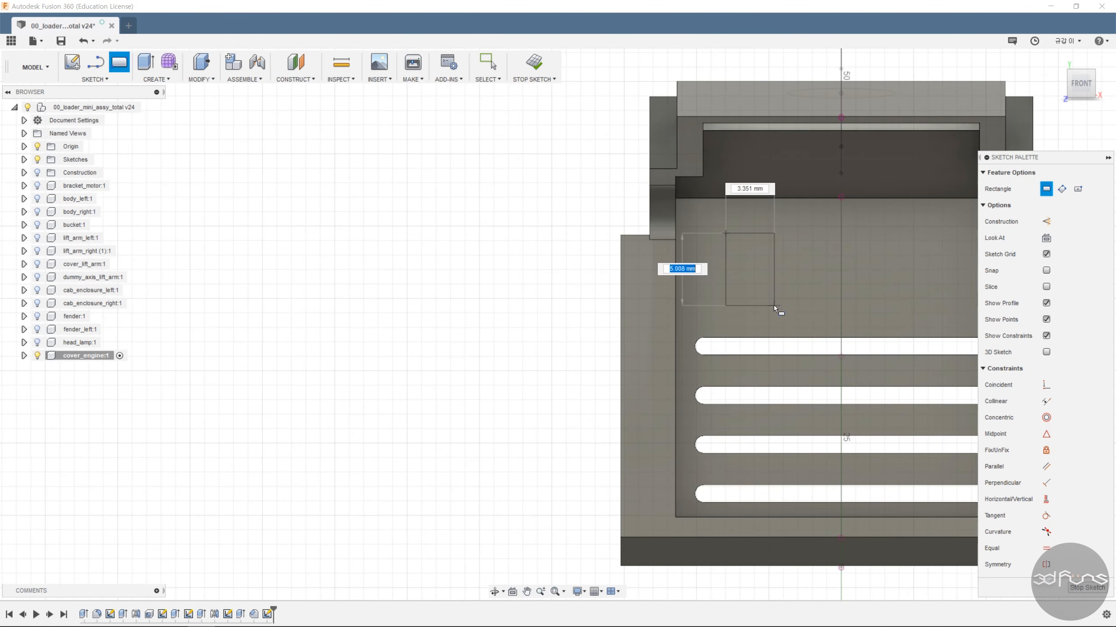
{"action": "left_click", "coordinate": [775, 308]}
- Dimension the rectangle's width at 3.5 mm and its height at 5 mm
{"action": "key", "text": "d"}
{"action": "left_click", "coordinate": [763, 233]}
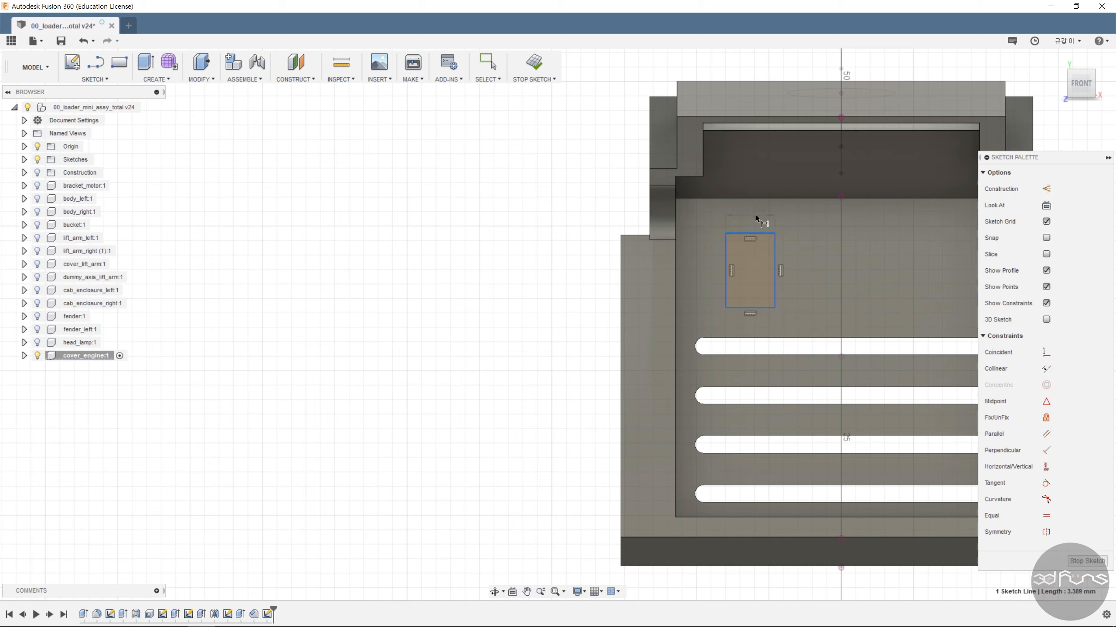
{"action": "type", "text": "3.5"}
{"action": "key", "text": "Return"}
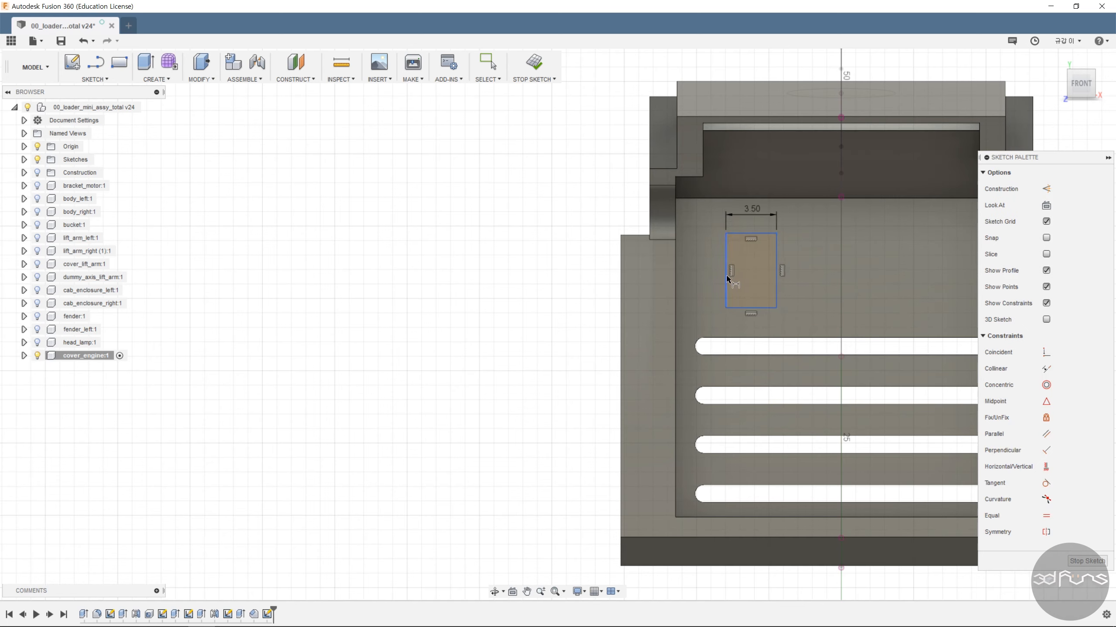
{"action": "left_click", "coordinate": [711, 275]}
{"action": "type", "text": "5"}
{"action": "key", "text": "Return"}
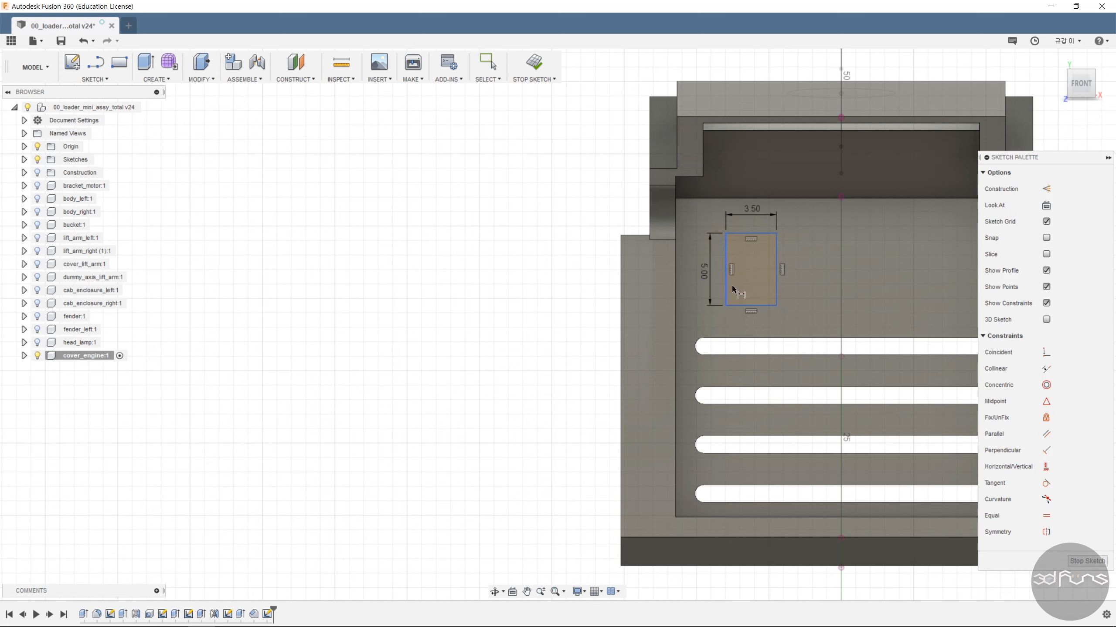
- Dimension the horizontal distance from the rectangle's inner edge to the vertical centre line at 6.5 mm
{"action": "scroll", "coordinate": [835, 295], "scroll_direction": "down", "scroll_amount": 3}
{"action": "left_click", "coordinate": [843, 562]}
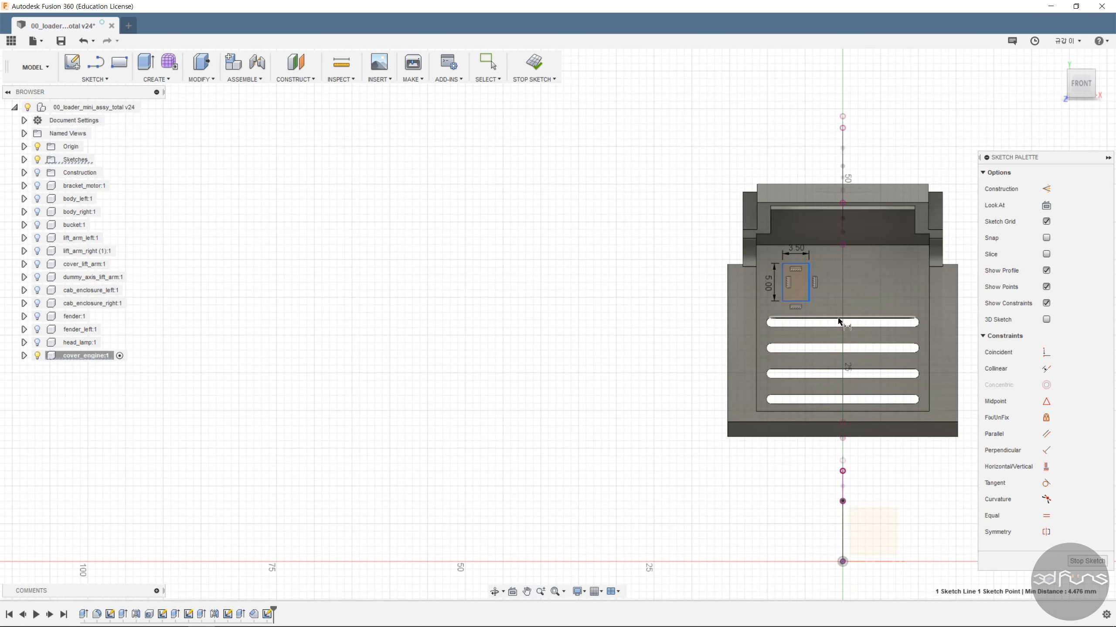
{"action": "scroll", "coordinate": [818, 254], "scroll_direction": "up", "scroll_amount": 3}
{"action": "left_click", "coordinate": [825, 255]}
{"action": "type", "text": "6"}
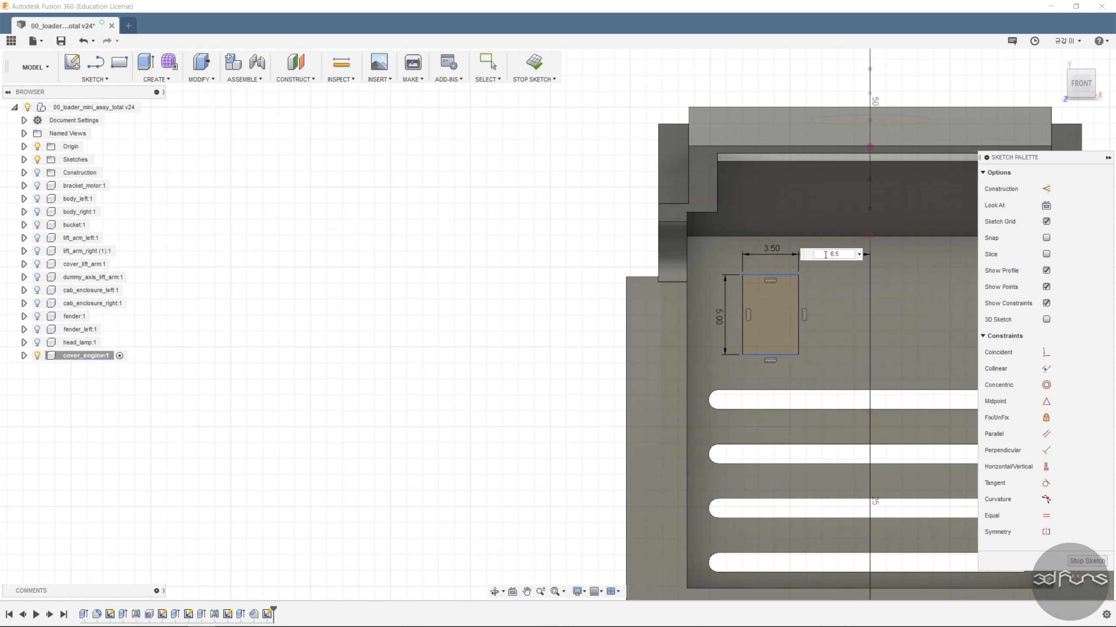
{"action": "type", "text": ".5"}
{"action": "key", "text": "Return"}
- Dimension the gap between the rectangle's lower edge and the top slot's upper edge at 3 mm
{"action": "left_click", "coordinate": [741, 355]}
{"action": "left_click", "coordinate": [772, 390]}
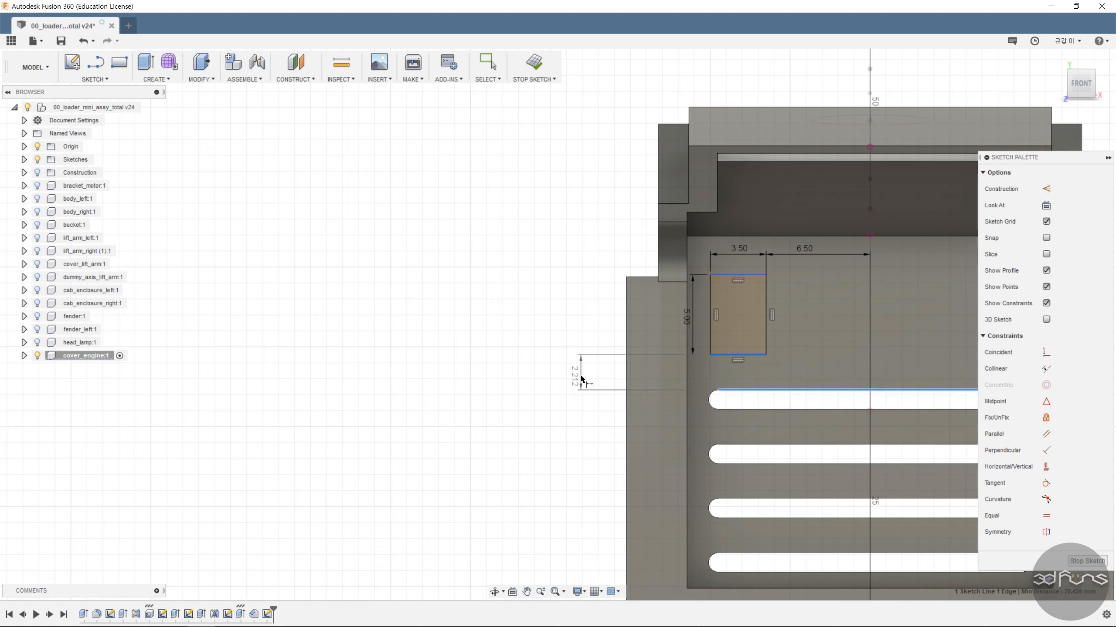
{"action": "left_click", "coordinate": [582, 375]}
{"action": "type", "text": "3"}
{"action": "key", "text": "Return"}
{"action": "scroll", "coordinate": [570, 342], "scroll_direction": "down", "scroll_amount": 1}
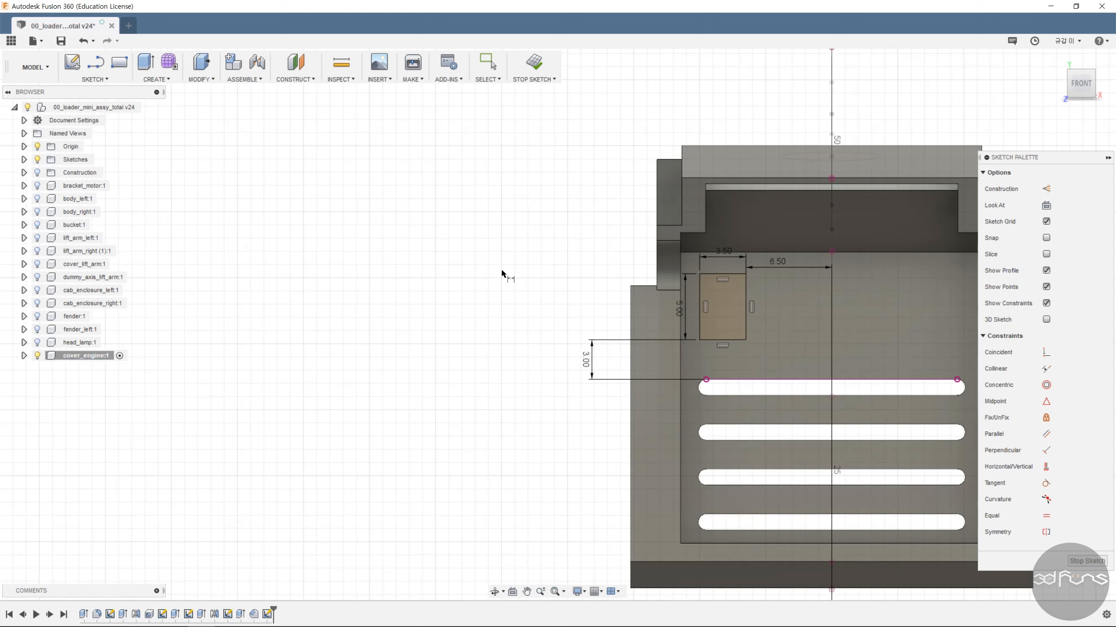
- Mirror the rectangle's four lines across the vertical centre line of the cover
{"action": "left_click", "coordinate": [91, 81]}
{"action": "left_click", "coordinate": [97, 322]}
{"action": "scroll", "coordinate": [743, 296], "scroll_direction": "up", "scroll_amount": 3}
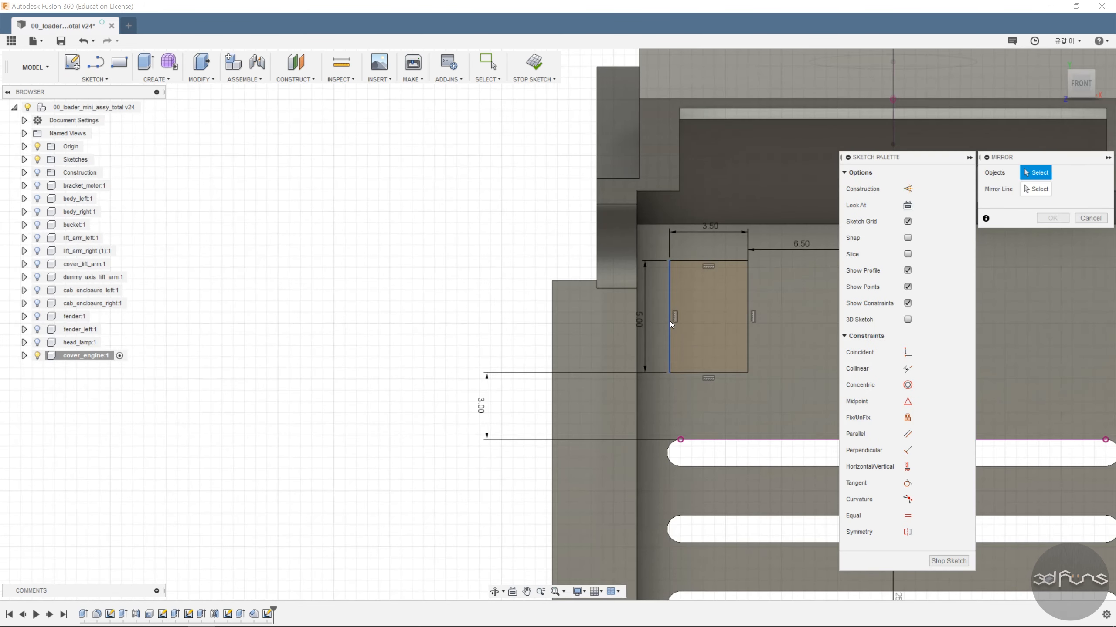
{"action": "left_click", "coordinate": [669, 320]}
{"action": "left_click", "coordinate": [707, 261]}
{"action": "left_click", "coordinate": [729, 373]}
{"action": "scroll", "coordinate": [734, 359], "scroll_direction": "down", "scroll_amount": 3}
{"action": "left_click", "coordinate": [1036, 190]}
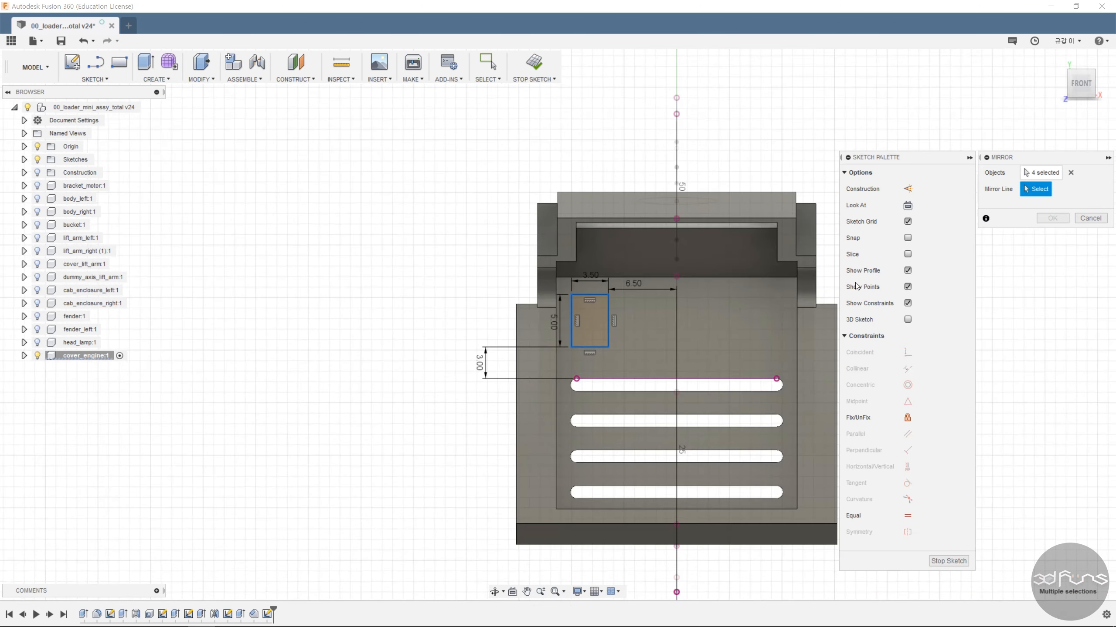
{"action": "scroll", "coordinate": [765, 317], "scroll_direction": "down", "scroll_amount": 2}
{"action": "left_click", "coordinate": [664, 550]}
{"action": "left_click", "coordinate": [1053, 219]}
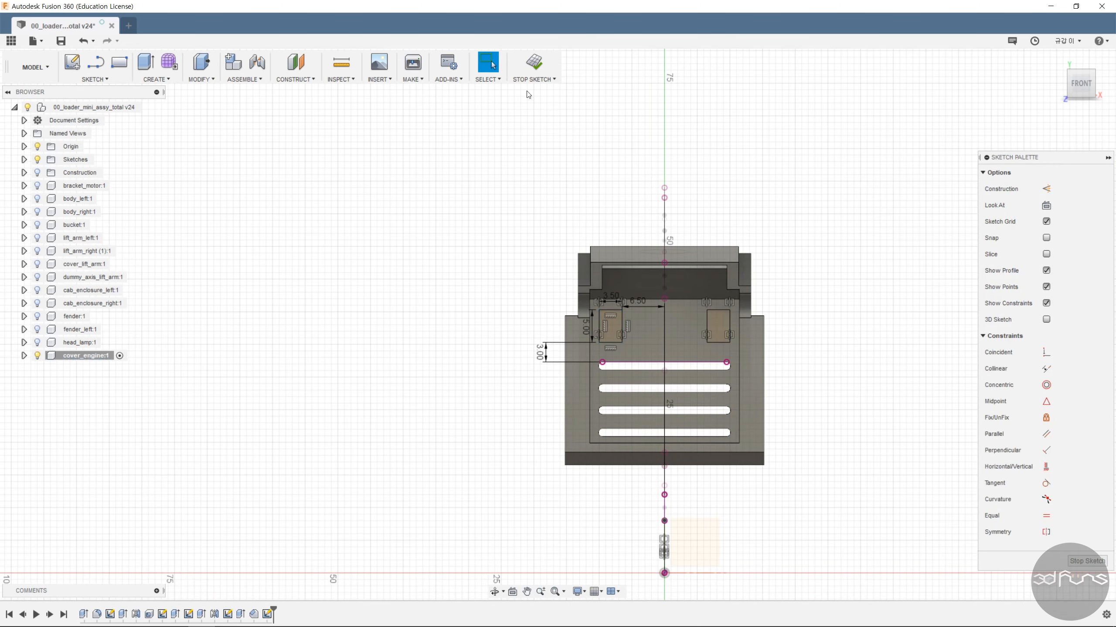
- Extrude the two rectangle profiles as a cut all the way through the cover's rear wall
{"action": "left_click", "coordinate": [146, 62]}
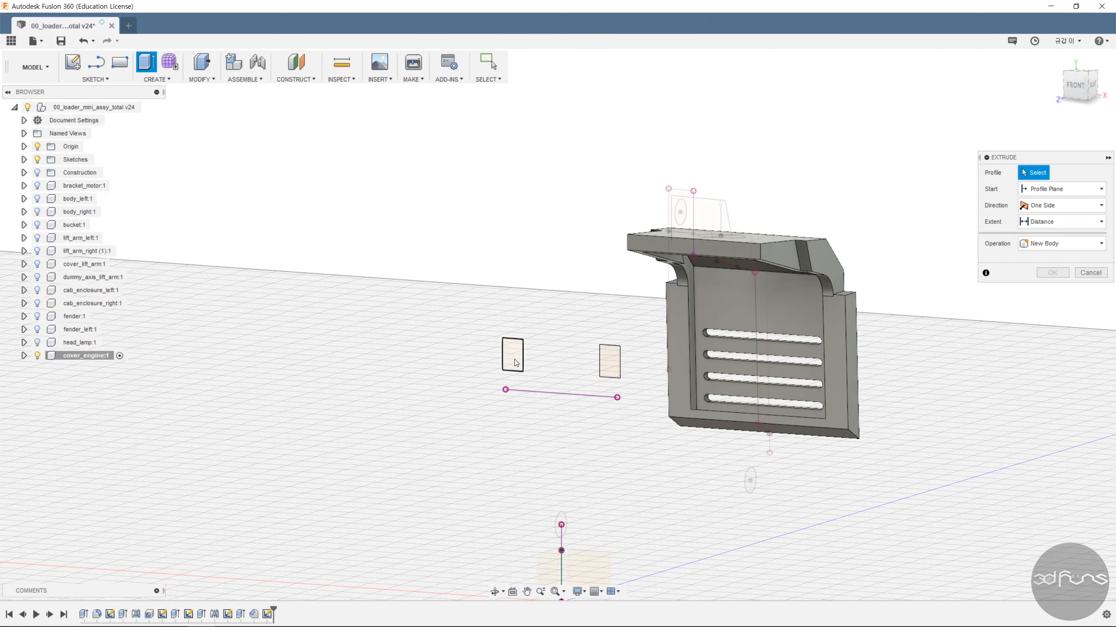
{"action": "left_click", "coordinate": [514, 359]}
{"action": "left_click", "coordinate": [606, 369]}
{"action": "left_click_drag", "start_coordinate": [605, 363], "coordinate": [912, 267]}
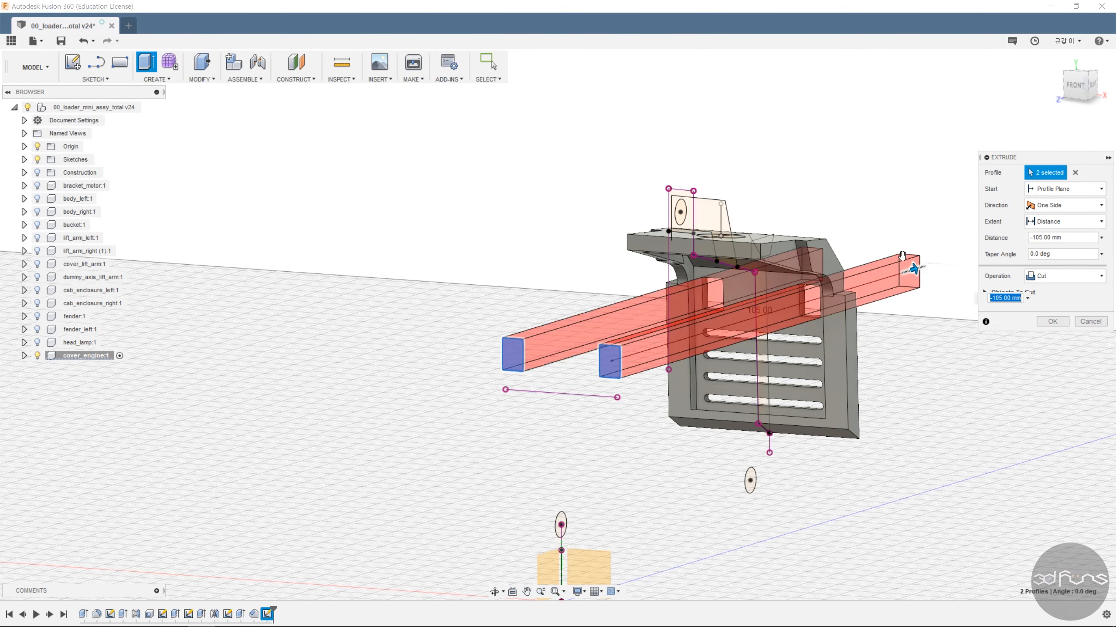
{"action": "left_click", "coordinate": [1057, 223]}
{"action": "left_click", "coordinate": [1054, 264]}
{"action": "left_click", "coordinate": [1053, 322]}
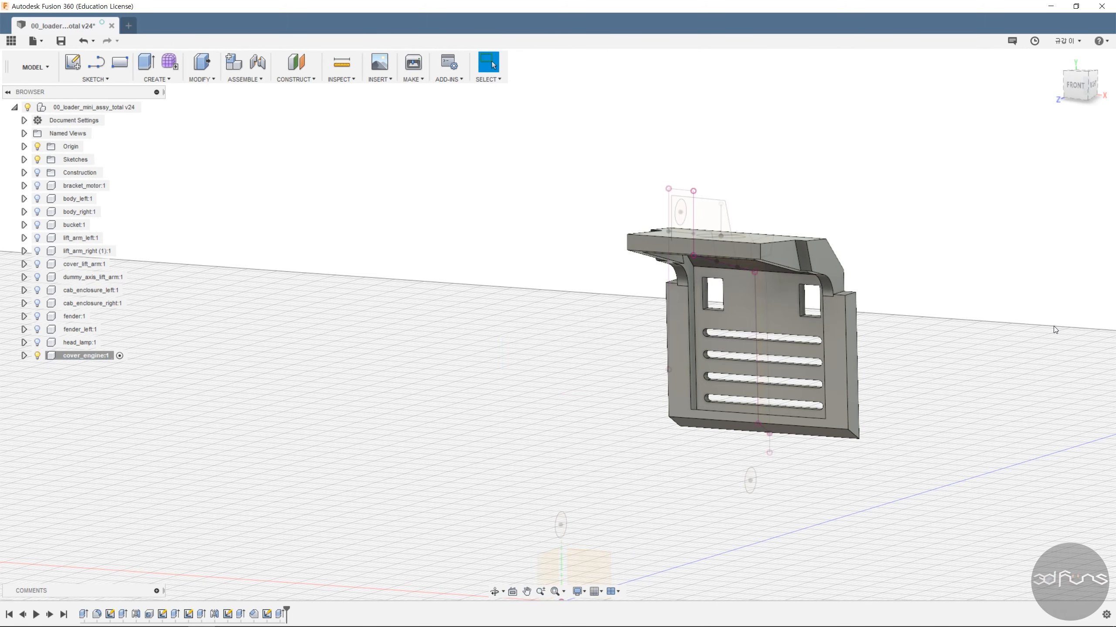
- Fillet the eight inner corner edges of the two rectangular windows with a 0.7 mm radius
{"action": "middle_click_drag", "start_coordinate": [894, 303], "coordinate": [672, 418], "text": "shift"}
{"action": "left_click", "coordinate": [203, 80]}
{"action": "left_click", "coordinate": [209, 107]}
{"action": "scroll", "coordinate": [845, 249], "scroll_direction": "up", "scroll_amount": 4}
{"action": "left_click", "coordinate": [852, 249]}
{"action": "left_click", "coordinate": [680, 297]}
{"action": "middle_click_drag", "start_coordinate": [672, 417], "coordinate": [657, 290]}
{"action": "left_click", "coordinate": [654, 411]}
{"action": "middle_click_drag", "start_coordinate": [665, 366], "coordinate": [723, 368], "text": "shift"}
{"action": "left_click", "coordinate": [710, 403]}
{"action": "left_click", "coordinate": [468, 482]}
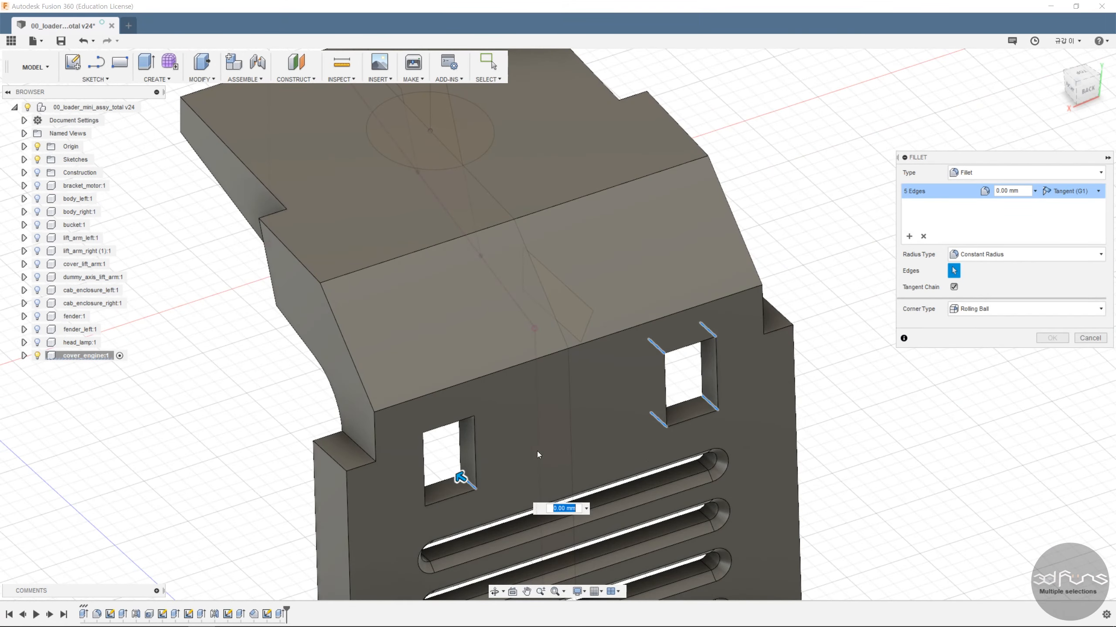
{"action": "middle_click_drag", "start_coordinate": [537, 452], "coordinate": [469, 523], "text": "shift"}
{"action": "left_click", "coordinate": [476, 366]}
{"action": "left_click", "coordinate": [431, 412]}
{"action": "middle_click_drag", "start_coordinate": [469, 523], "coordinate": [478, 352]}
{"action": "left_click", "coordinate": [466, 377]}
{"action": "left_click_drag", "start_coordinate": [470, 379], "coordinate": [476, 376]}
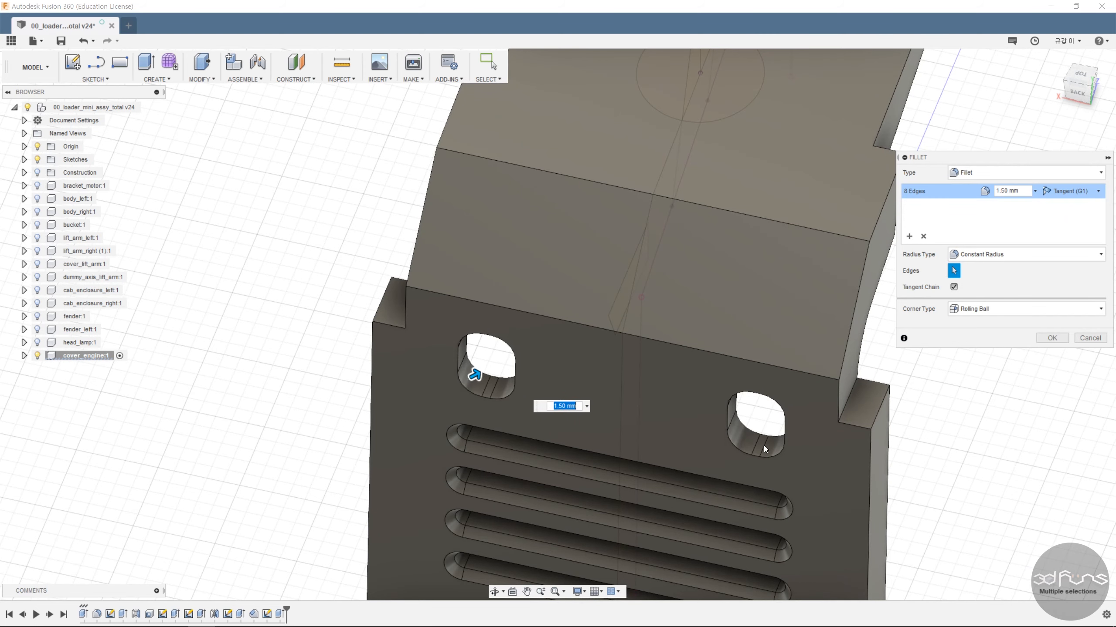
{"action": "type", "text": "0.7"}
{"action": "left_click", "coordinate": [1041, 338]}
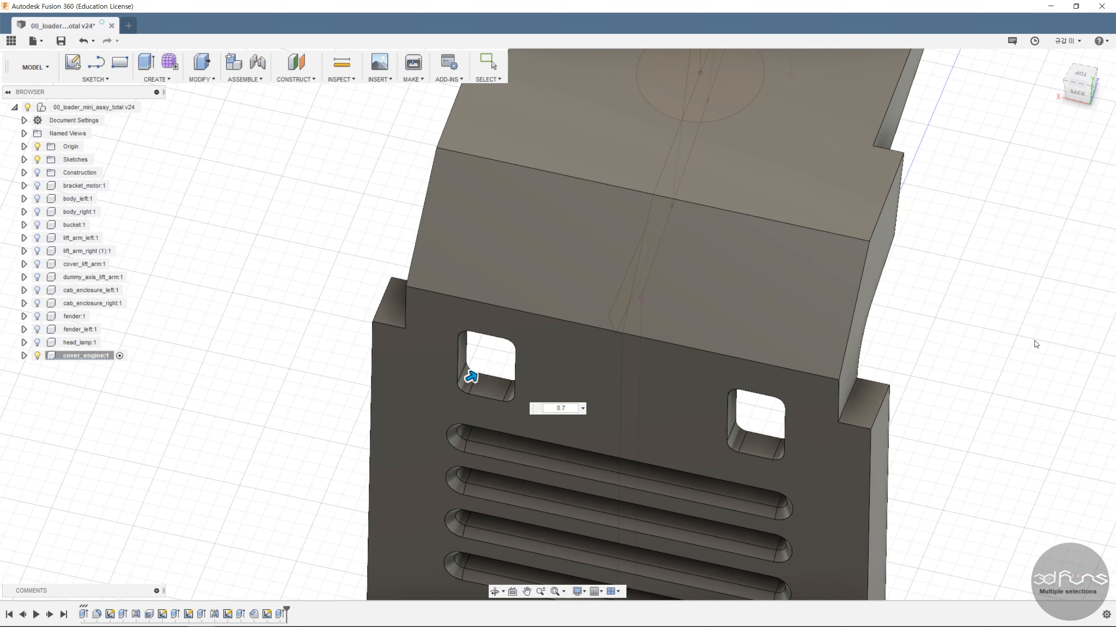
- Chamfer the outer edge loops of both rear windows with an equal distance of 0.4 mm
{"action": "left_click", "coordinate": [221, 77]}
{"action": "left_click", "coordinate": [211, 118]}
{"action": "left_click", "coordinate": [481, 396]}
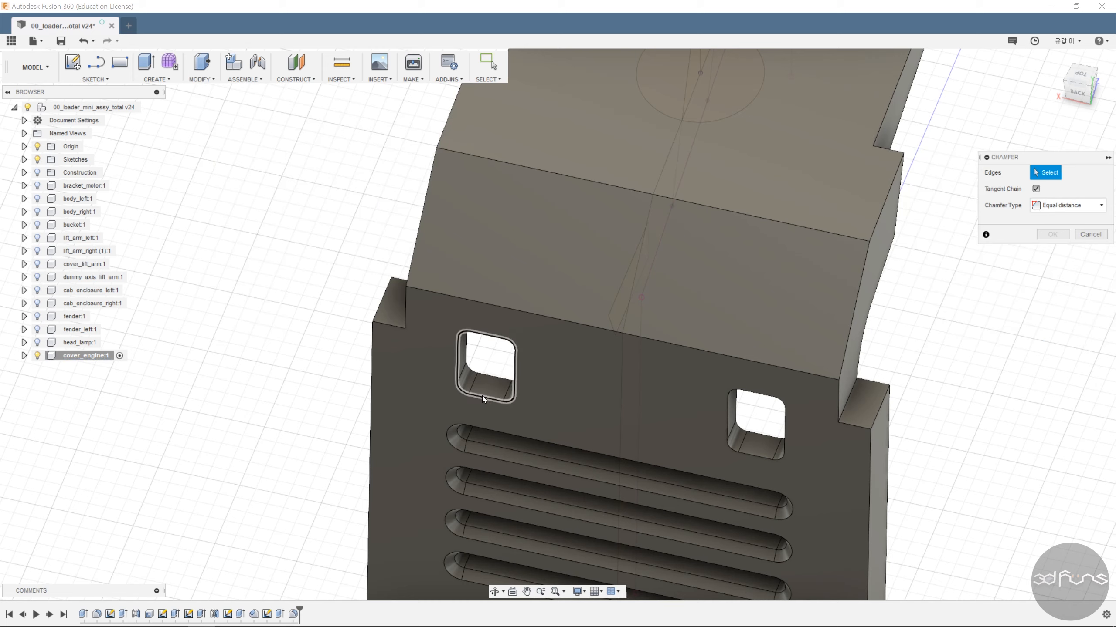
{"action": "left_click", "coordinate": [752, 456]}
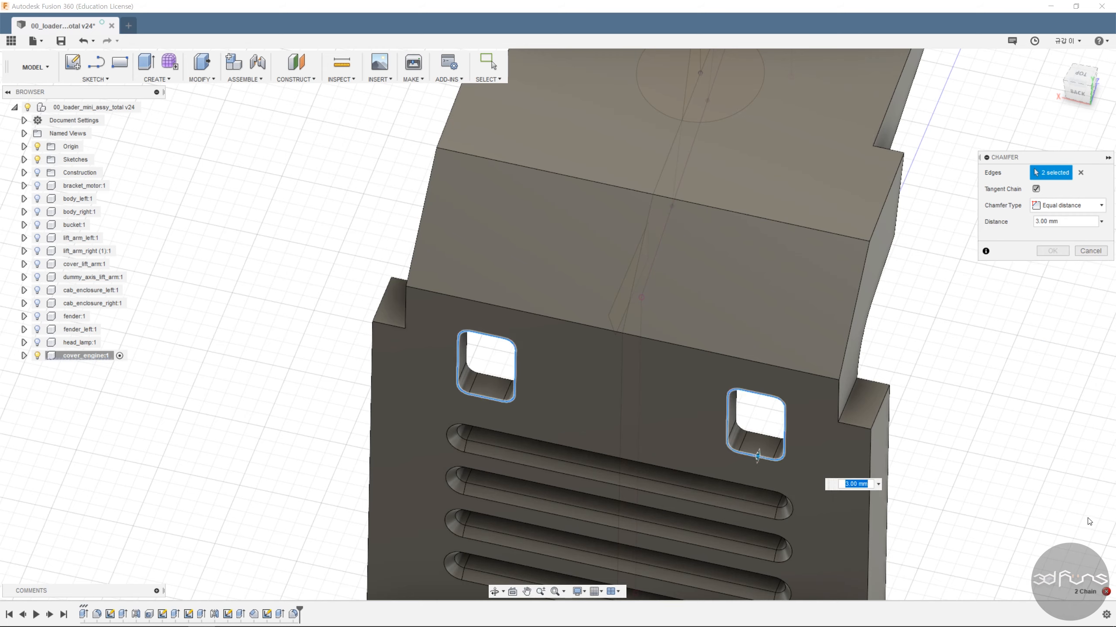
{"action": "type", "text": "0.4"}
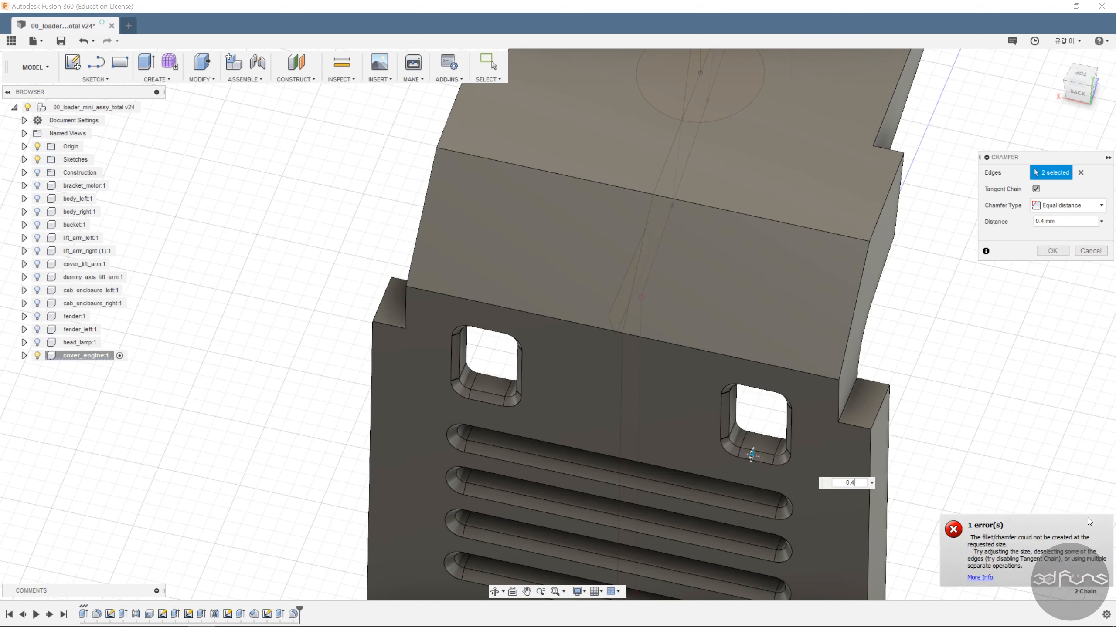
{"action": "left_click", "coordinate": [1051, 251]}
{"action": "scroll", "coordinate": [992, 405], "scroll_direction": "down", "scroll_amount": 5}
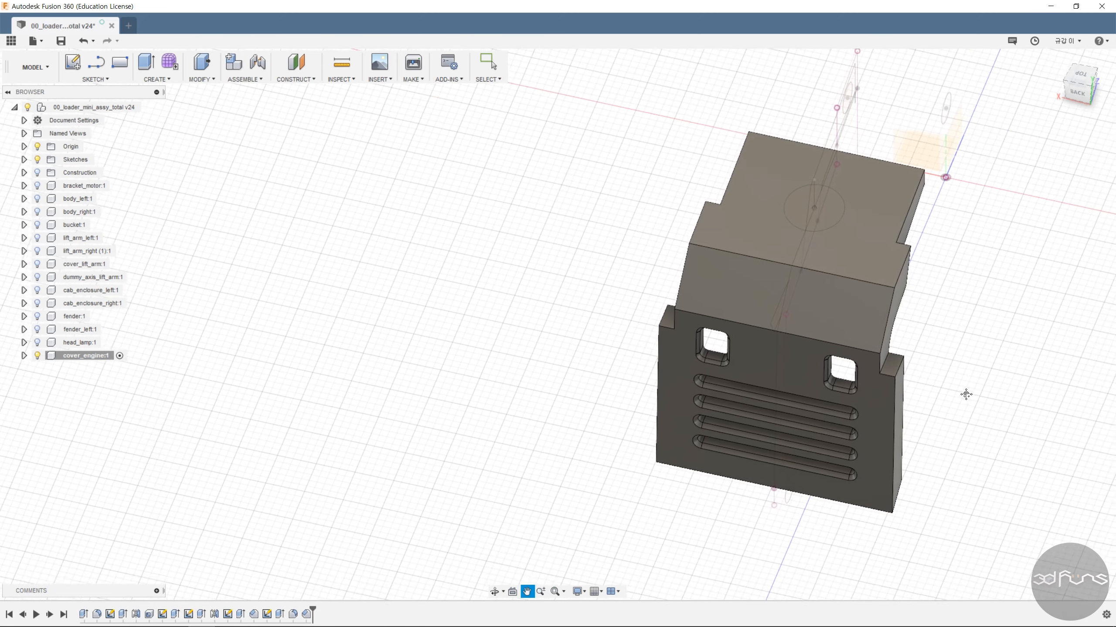
{"action": "scroll", "coordinate": [955, 410], "scroll_direction": "down", "scroll_amount": 2}
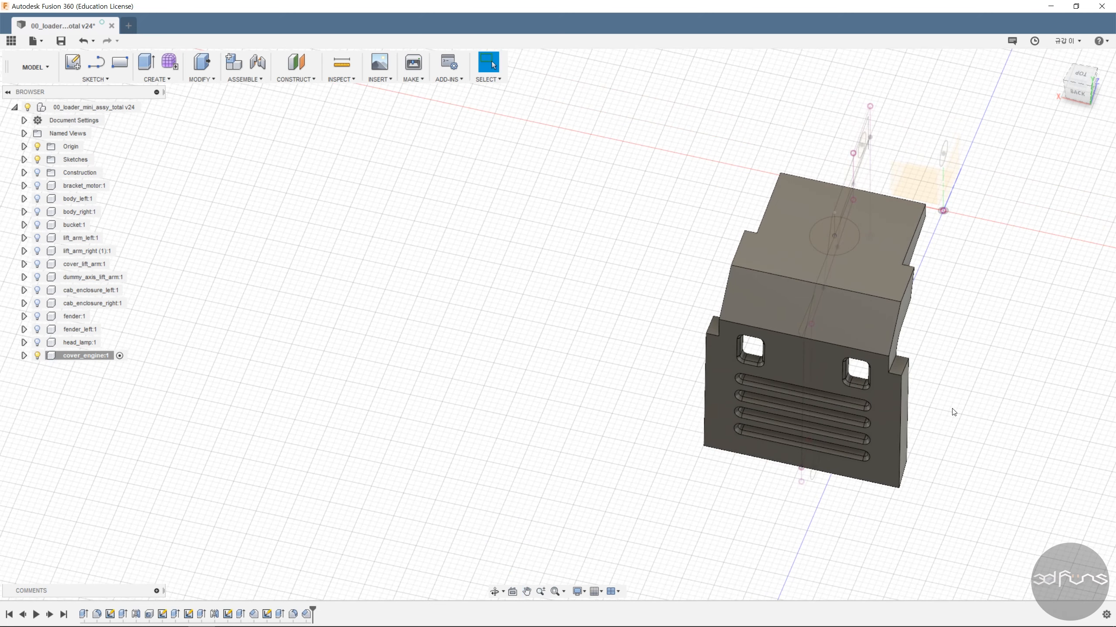
- Sketch a 7 mm diameter circle on the cover's top face, centred on the existing projected circle, and finish the sketch
{"action": "mouse_move", "coordinate": [618, 343]}
{"action": "middle_mouse_down", "text": "shift"}
{"action": "mouse_move", "coordinate": [618, 316]}
{"action": "mouse_move", "coordinate": [666, 296]}
{"action": "mouse_move", "coordinate": [597, 306]}
{"action": "mouse_move", "coordinate": [582, 328]}
{"action": "middle_mouse_up", "text": "shift"}
{"action": "left_click", "coordinate": [104, 82]}
{"action": "left_click", "coordinate": [102, 91]}
{"action": "left_click", "coordinate": [735, 318]}
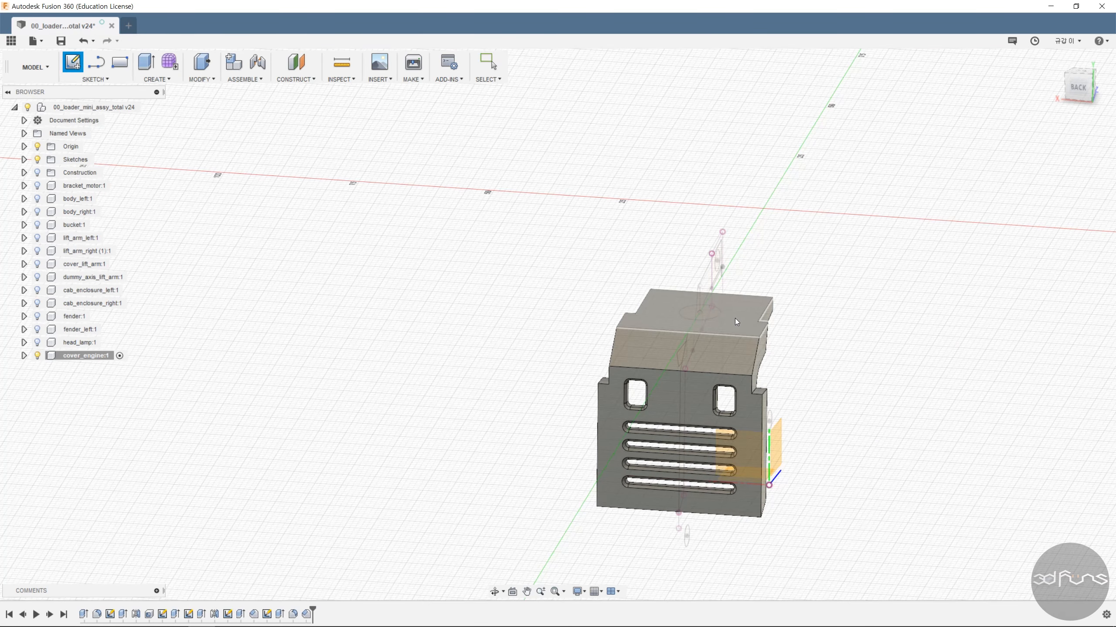
{"action": "key", "text": "c"}
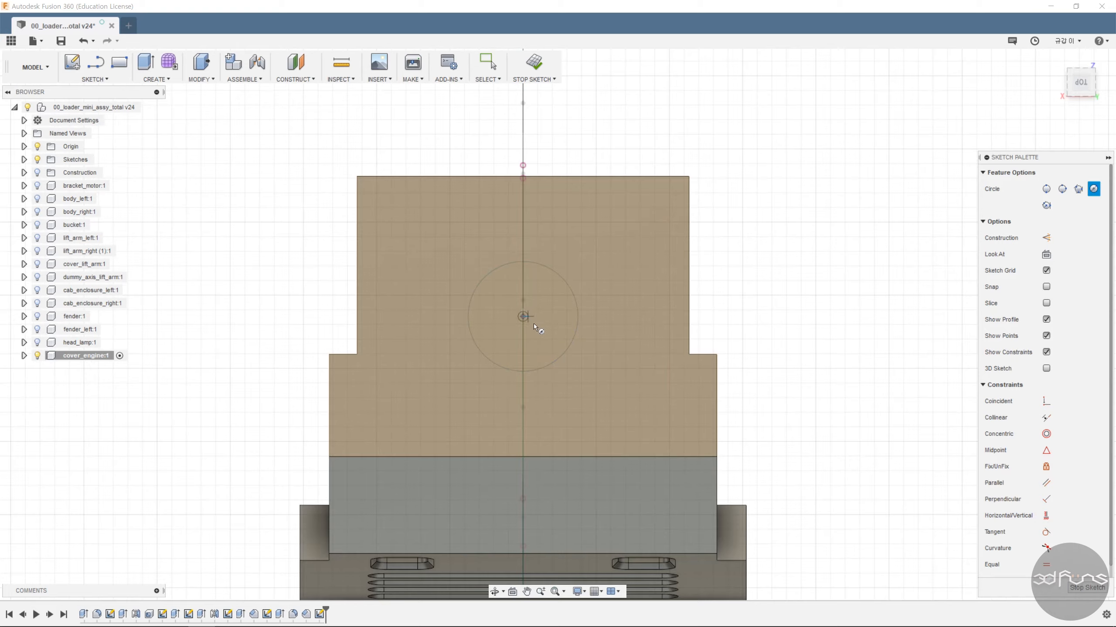
{"action": "key", "text": "d"}
{"action": "left_click", "coordinate": [549, 342]}
{"action": "left_click", "coordinate": [572, 370]}
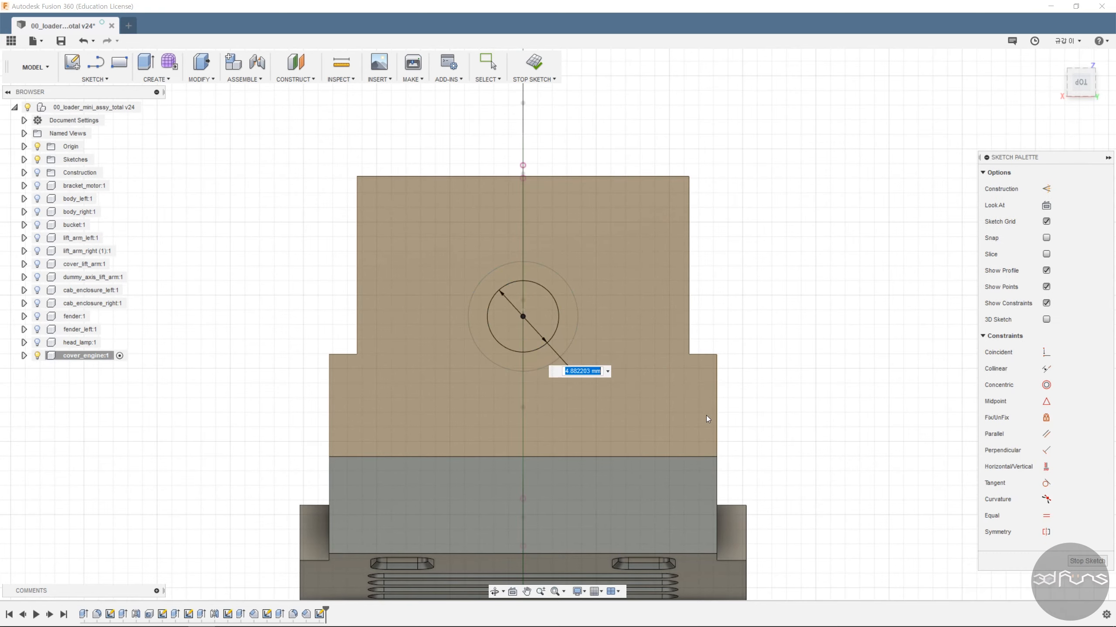
{"action": "type", "text": "7.0"}
{"action": "key", "text": "Return"}
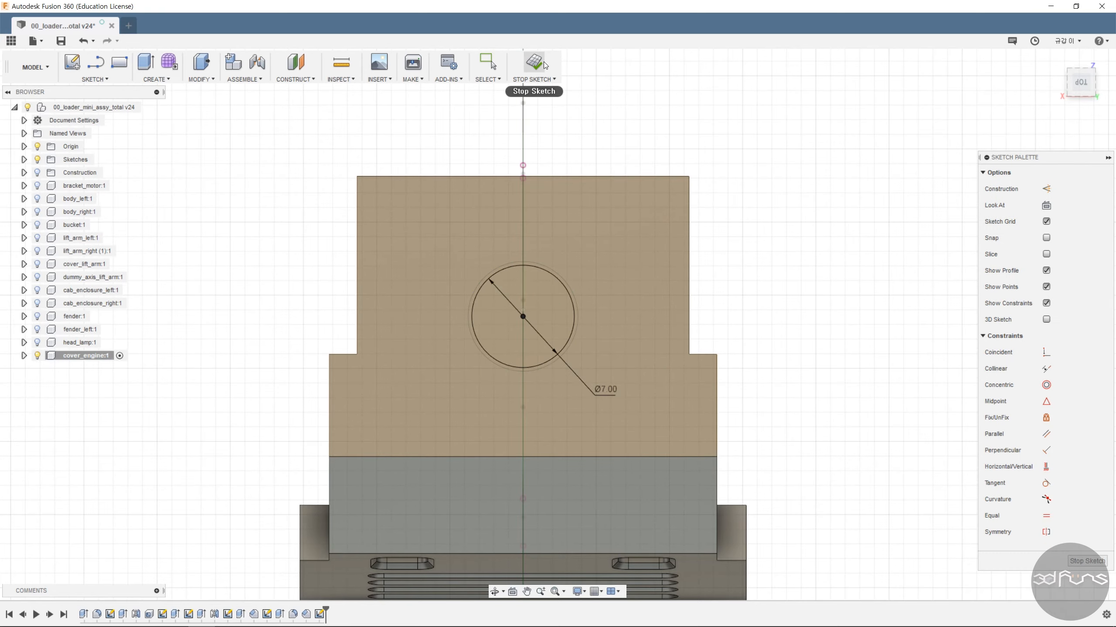
{"action": "left_click", "coordinate": [533, 80]}
- Extrude the 7 mm circle as a cut 1.2 mm deep into the cover's top face
{"action": "key", "text": "e"}
{"action": "scroll", "coordinate": [610, 341], "scroll_direction": "up", "scroll_amount": 5}
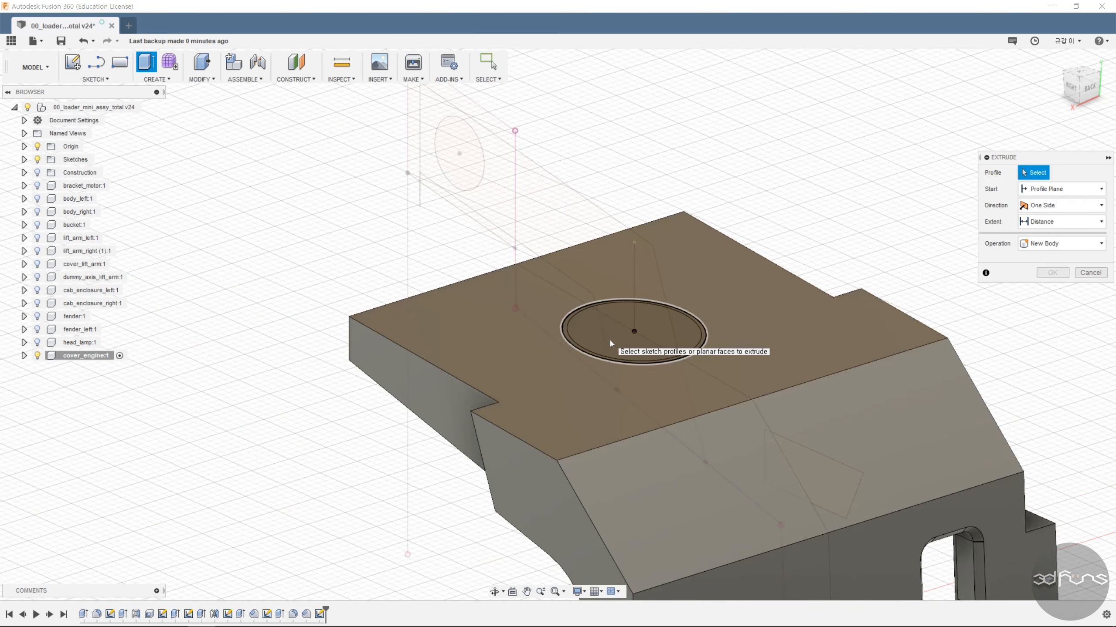
{"action": "left_click", "coordinate": [613, 334]}
{"action": "left_click", "coordinate": [627, 362]}
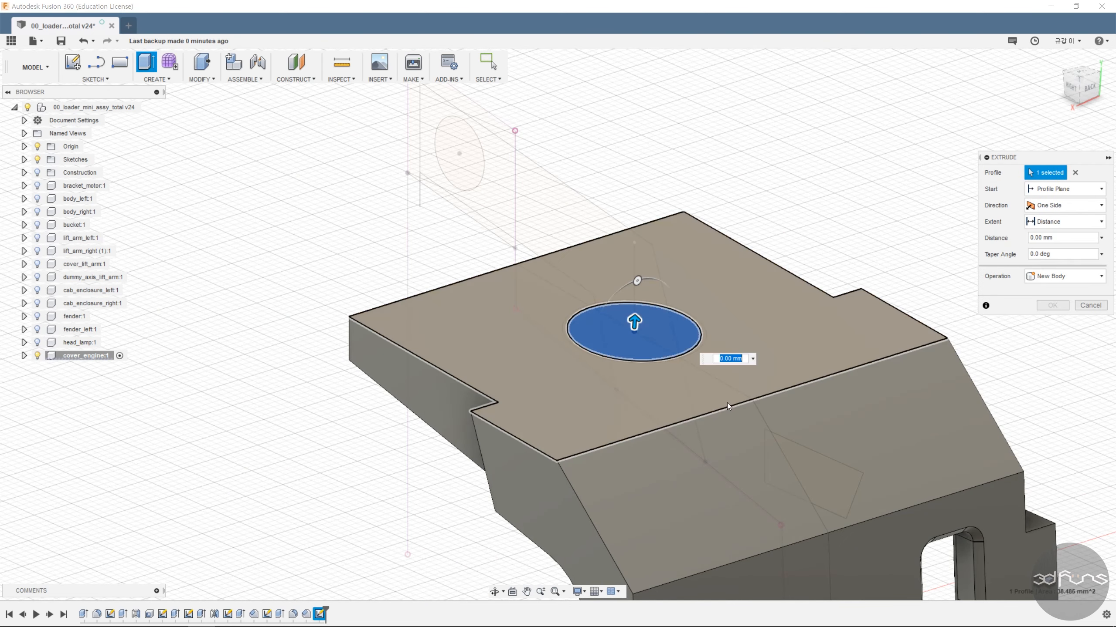
{"action": "left_click_drag", "start_coordinate": [634, 318], "coordinate": [633, 358]}
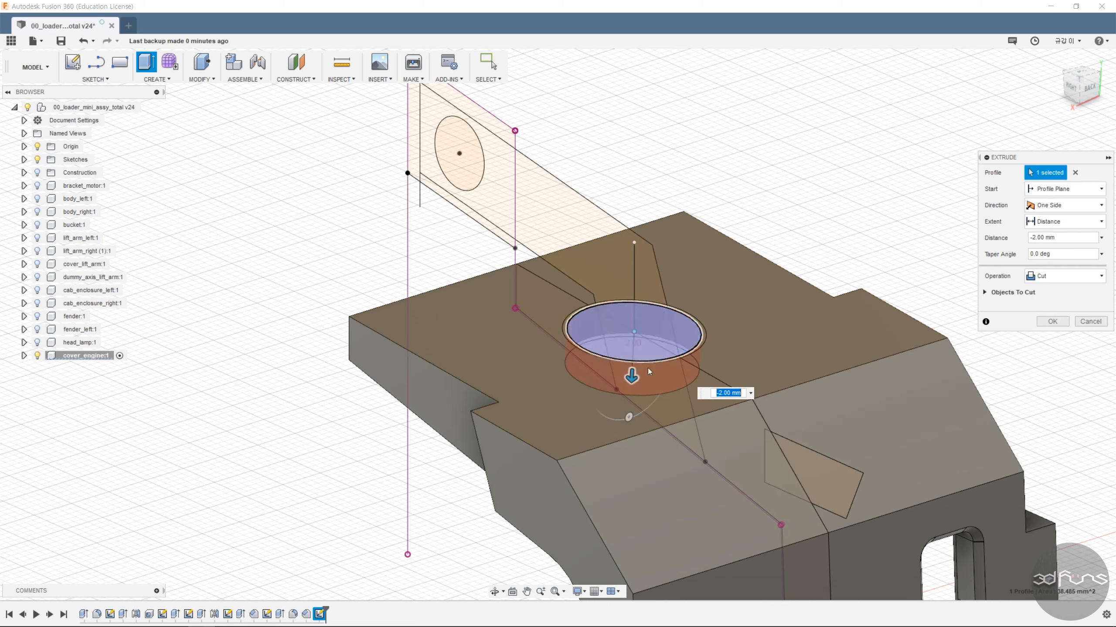
{"action": "type", "text": "-1.2"}
{"action": "left_click", "coordinate": [1052, 321]}
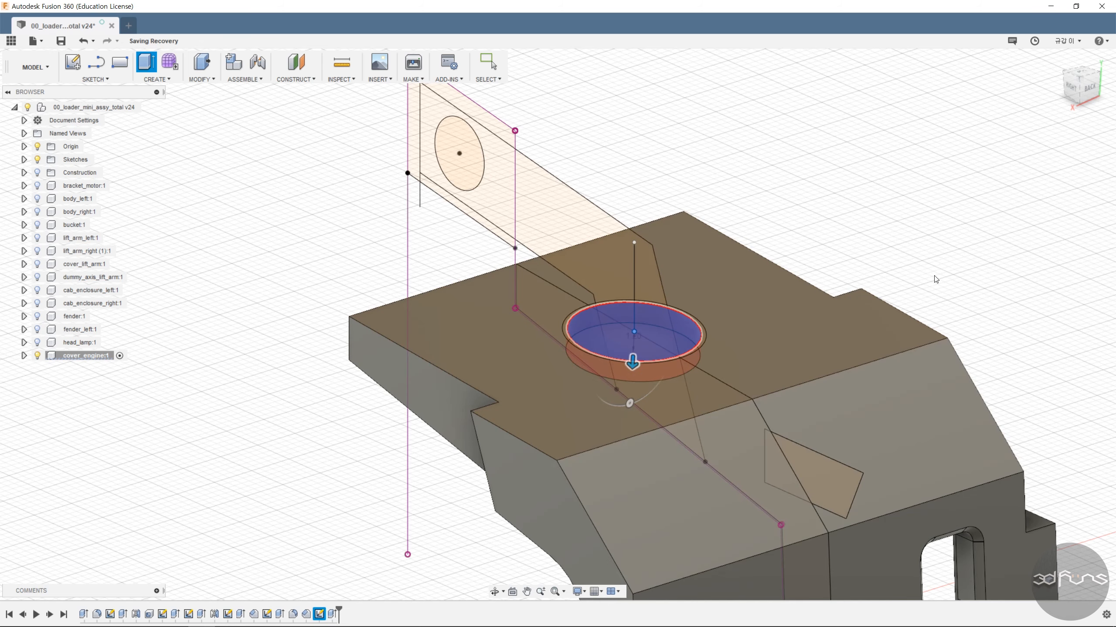
- Sketch a 5 mm diameter circle on the top face, concentric with the round recess, and finish the sketch
{"action": "scroll", "coordinate": [935, 276], "scroll_direction": "down", "scroll_amount": 3}
{"action": "left_click", "coordinate": [104, 80]}
{"action": "left_click", "coordinate": [100, 91]}
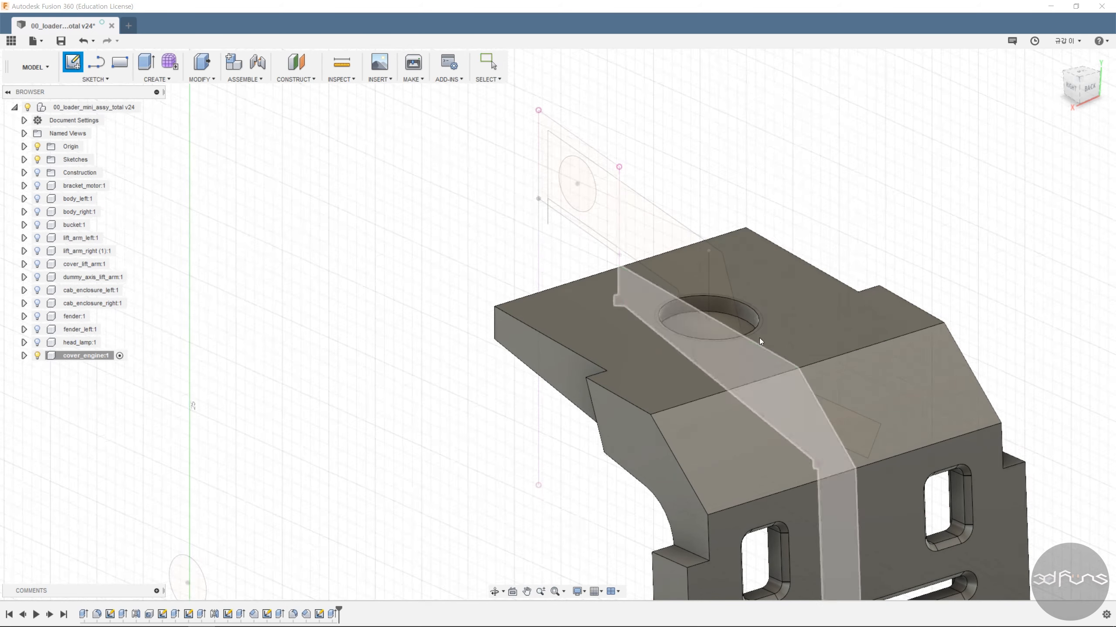
{"action": "left_click", "coordinate": [803, 311]}
{"action": "scroll", "coordinate": [456, 324], "scroll_direction": "up", "scroll_amount": 3}
{"action": "key", "text": "c"}
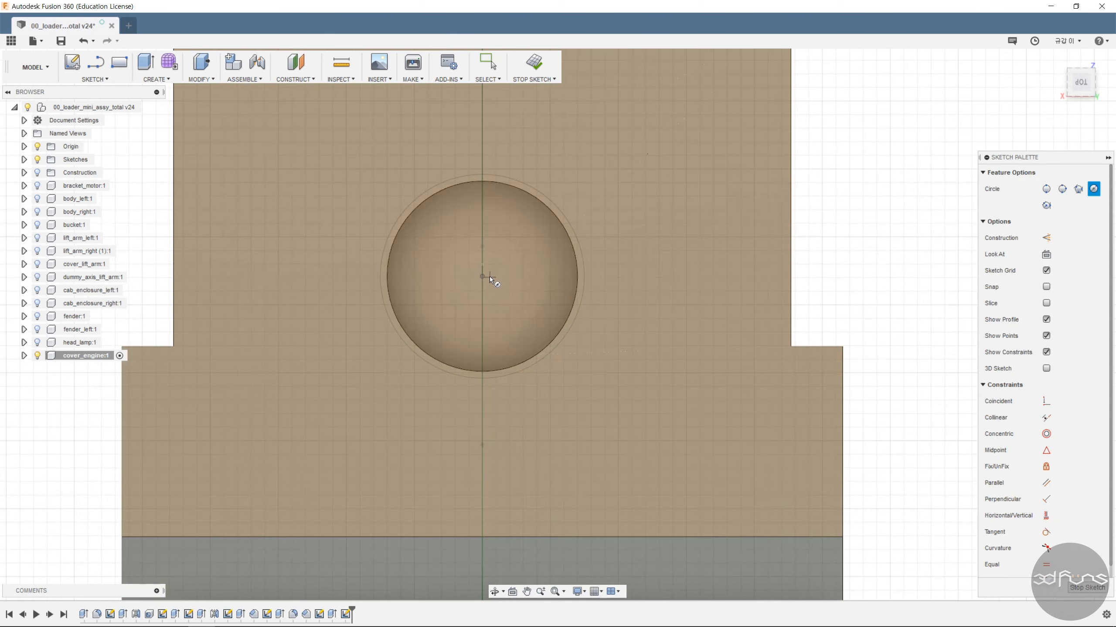
{"action": "left_click", "coordinate": [518, 317]}
{"action": "key", "text": "d"}
{"action": "left_click", "coordinate": [532, 305]}
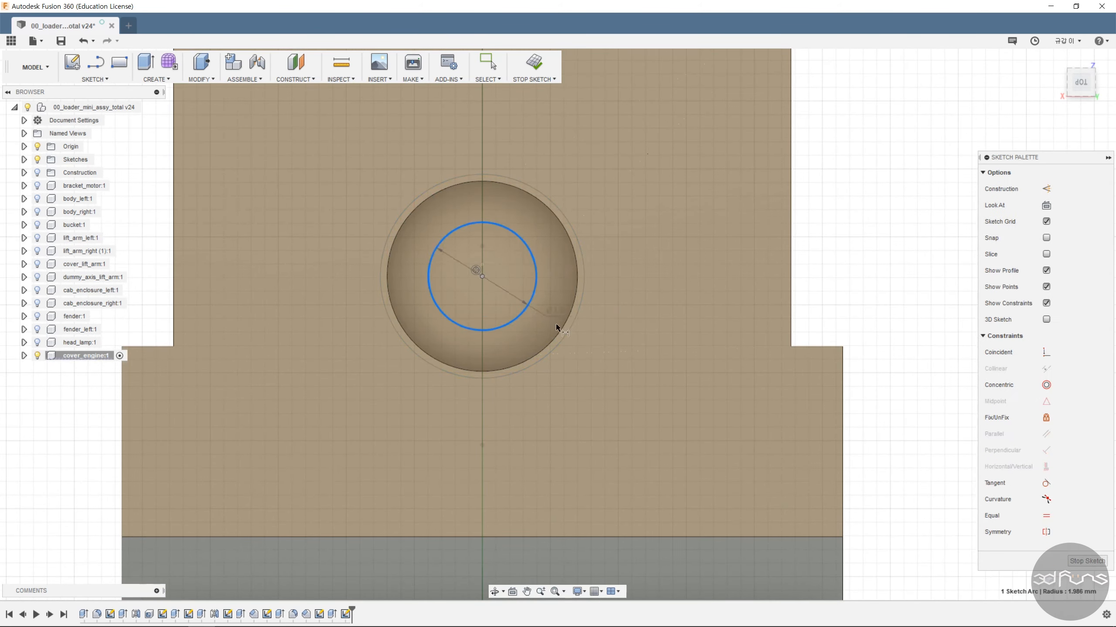
{"action": "left_click", "coordinate": [580, 361]}
{"action": "key", "text": "Return"}
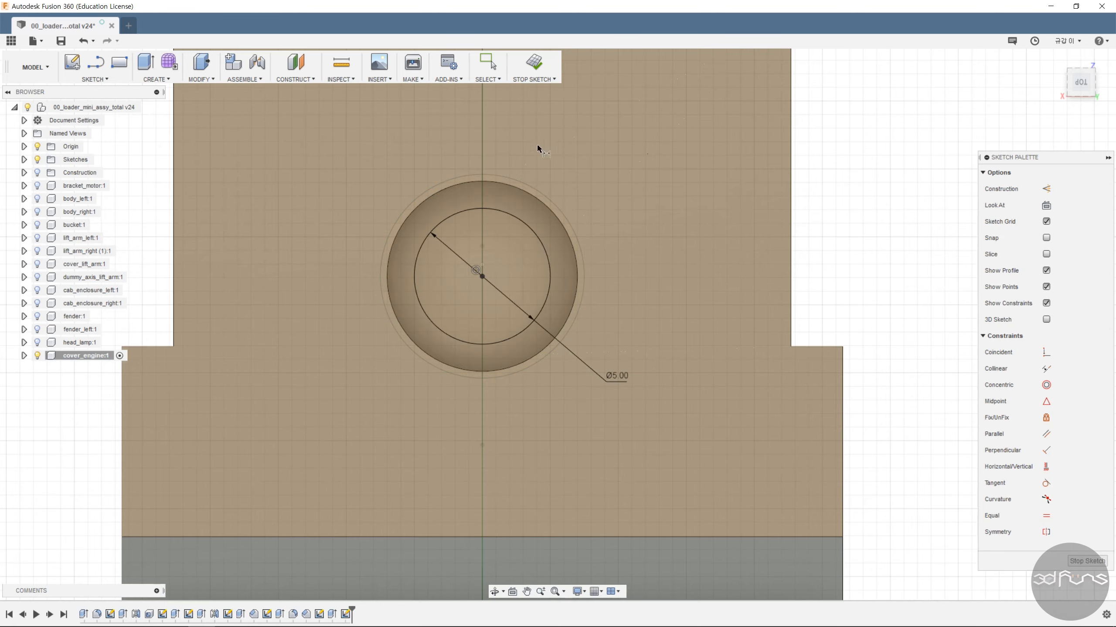
{"action": "left_click", "coordinate": [534, 62]}
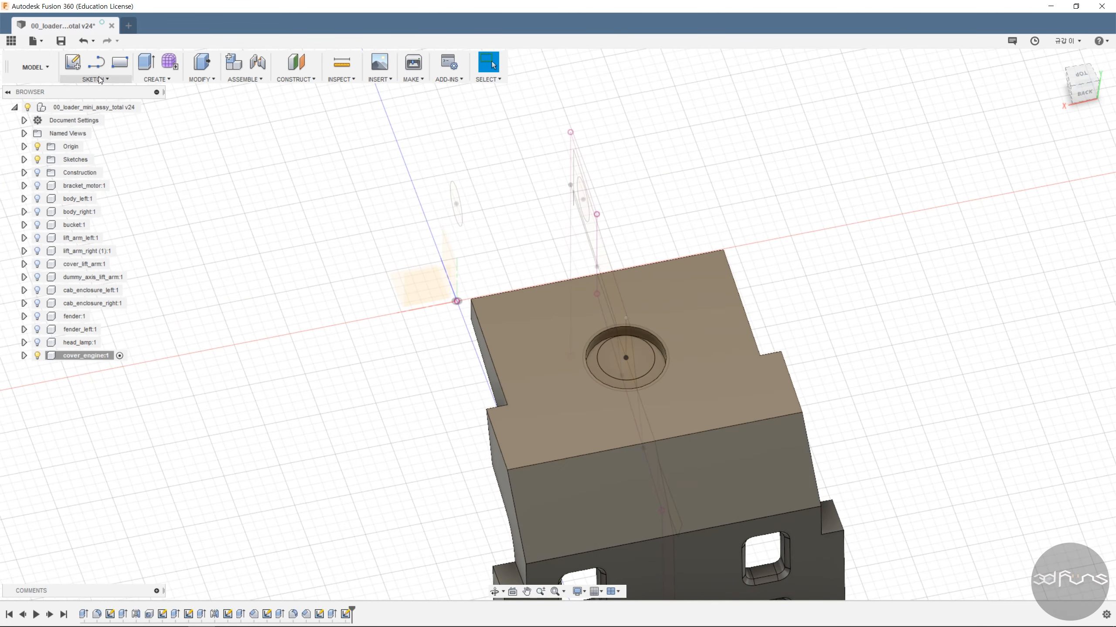
- Extrude the 5 mm circle as a cut, with its extent set to the underside face of the cover's top wall
{"action": "left_click", "coordinate": [146, 62]}
{"action": "left_click", "coordinate": [641, 360]}
{"action": "middle_click_drag", "start_coordinate": [645, 361], "coordinate": [720, 268], "text": "shift"}
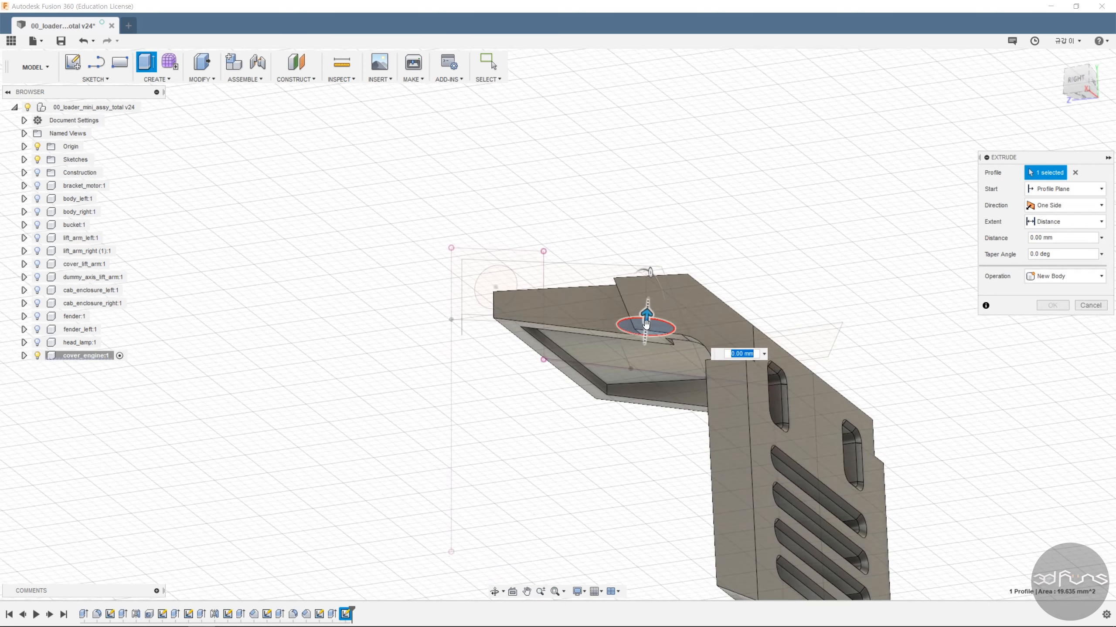
{"action": "left_click_drag", "start_coordinate": [646, 316], "coordinate": [640, 413]}
{"action": "left_click", "coordinate": [1058, 274]}
{"action": "left_click", "coordinate": [1058, 276]}
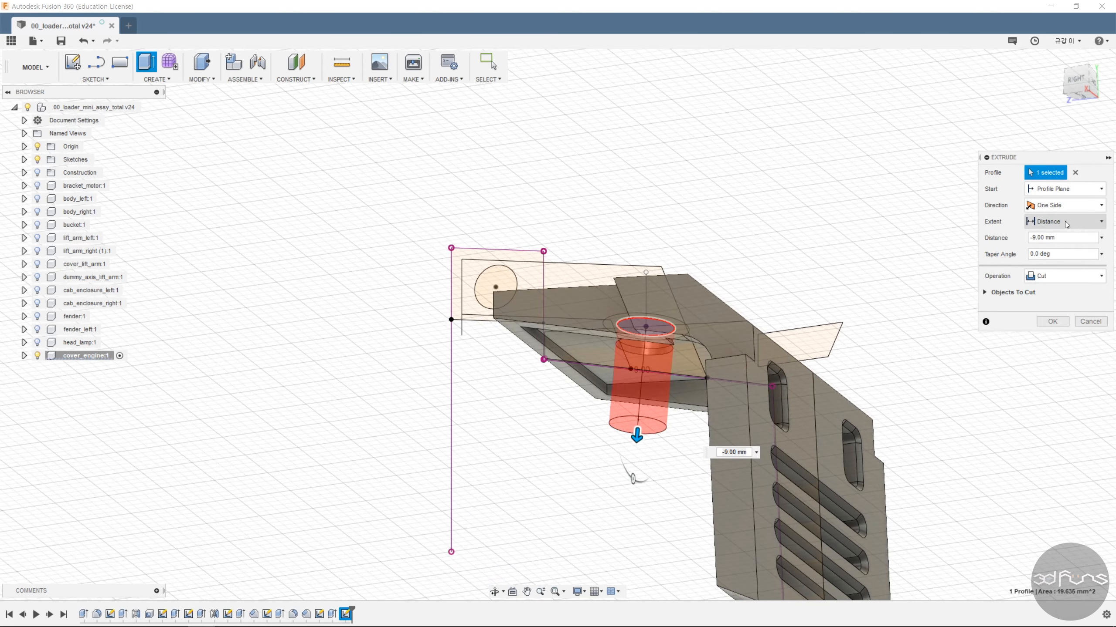
{"action": "left_click", "coordinate": [1065, 222]}
{"action": "left_click", "coordinate": [1054, 246]}
{"action": "middle_click_drag", "start_coordinate": [918, 323], "coordinate": [896, 251], "text": "shift"}
{"action": "left_click", "coordinate": [637, 431]}
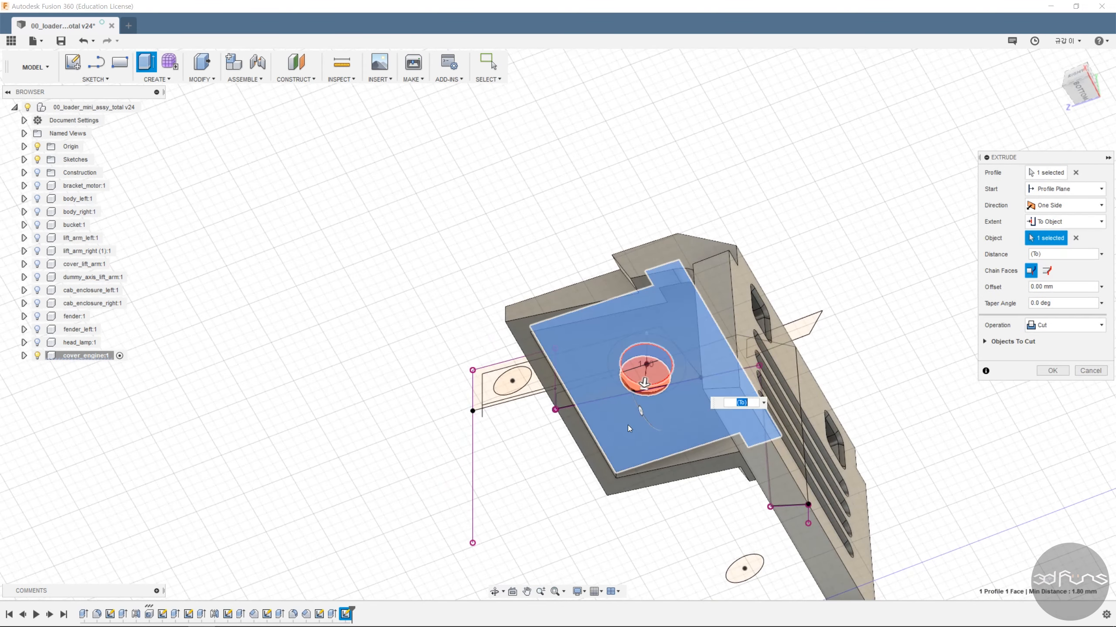
{"action": "left_click", "coordinate": [1055, 370]}
- Chamfer the upper circular edge of the round recess on the top face by 0.5 mm
{"action": "middle_click_drag", "start_coordinate": [931, 365], "coordinate": [797, 462], "text": "shift"}
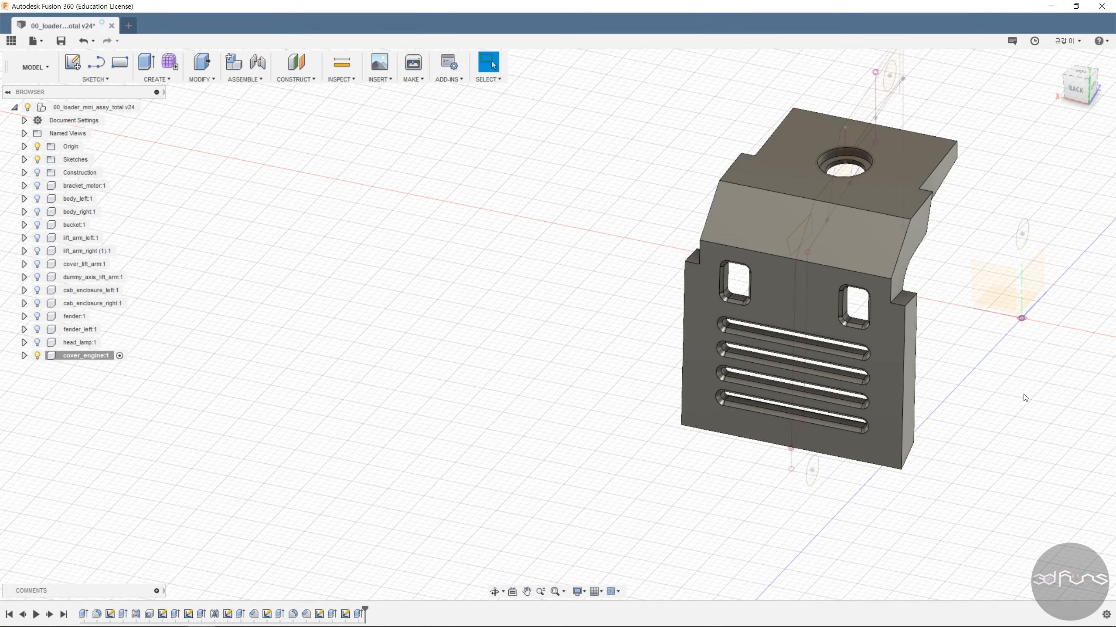
{"action": "middle_click_drag", "start_coordinate": [1015, 388], "coordinate": [947, 430]}
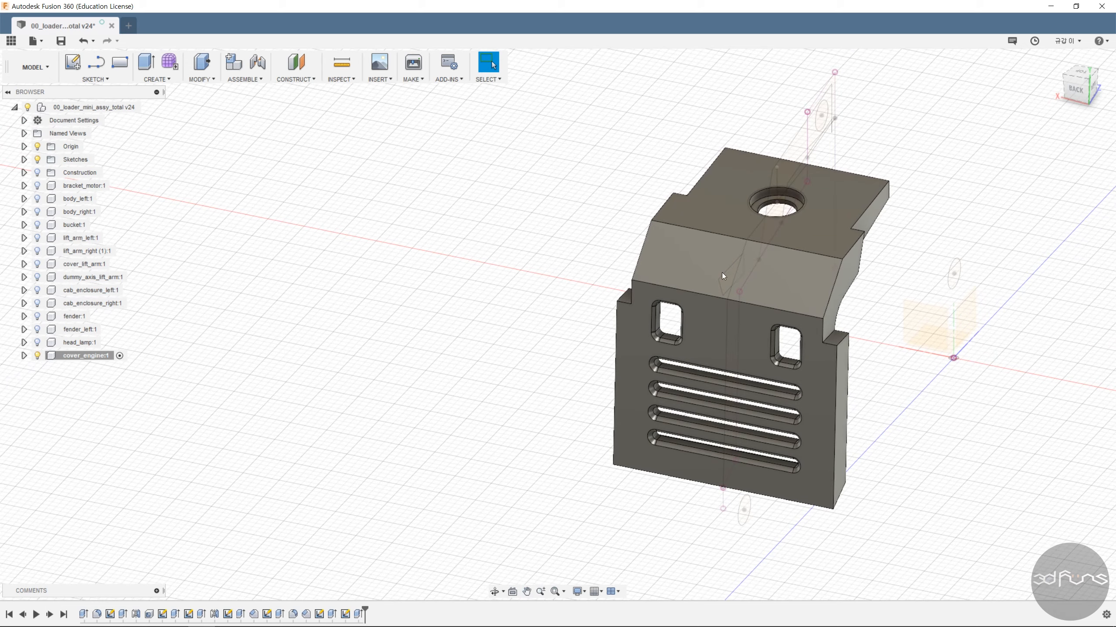
{"action": "left_click", "coordinate": [202, 80]}
{"action": "left_click", "coordinate": [220, 112]}
{"action": "scroll", "coordinate": [809, 198], "scroll_direction": "up", "scroll_amount": 5}
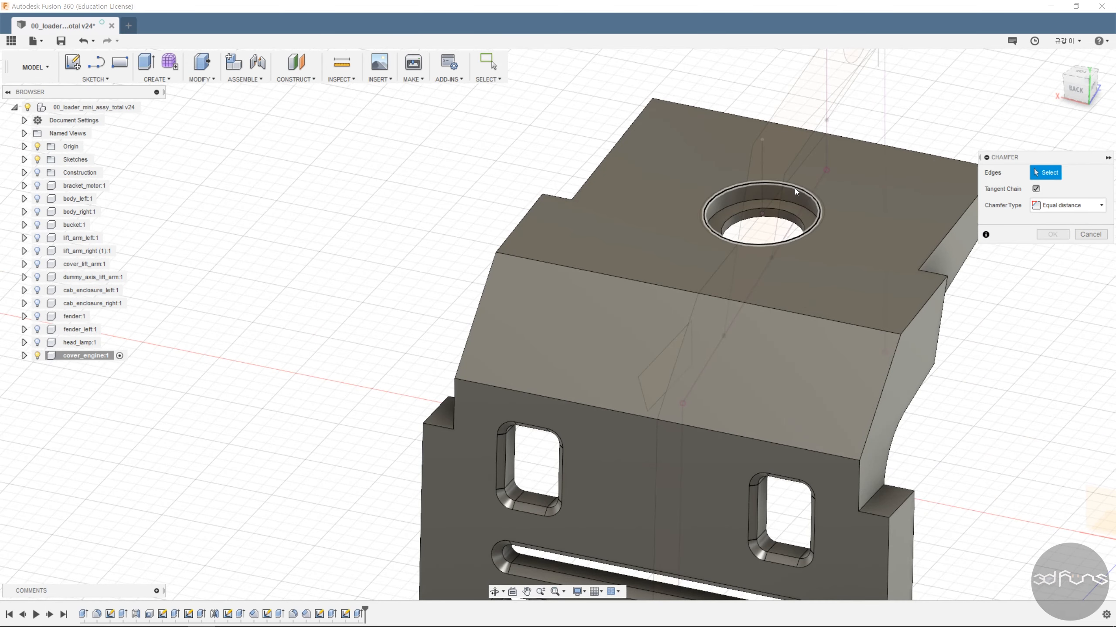
{"action": "left_click", "coordinate": [793, 185]}
{"action": "left_click_drag", "start_coordinate": [794, 186], "coordinate": [798, 189]}
{"action": "type", "text": "0.5"}
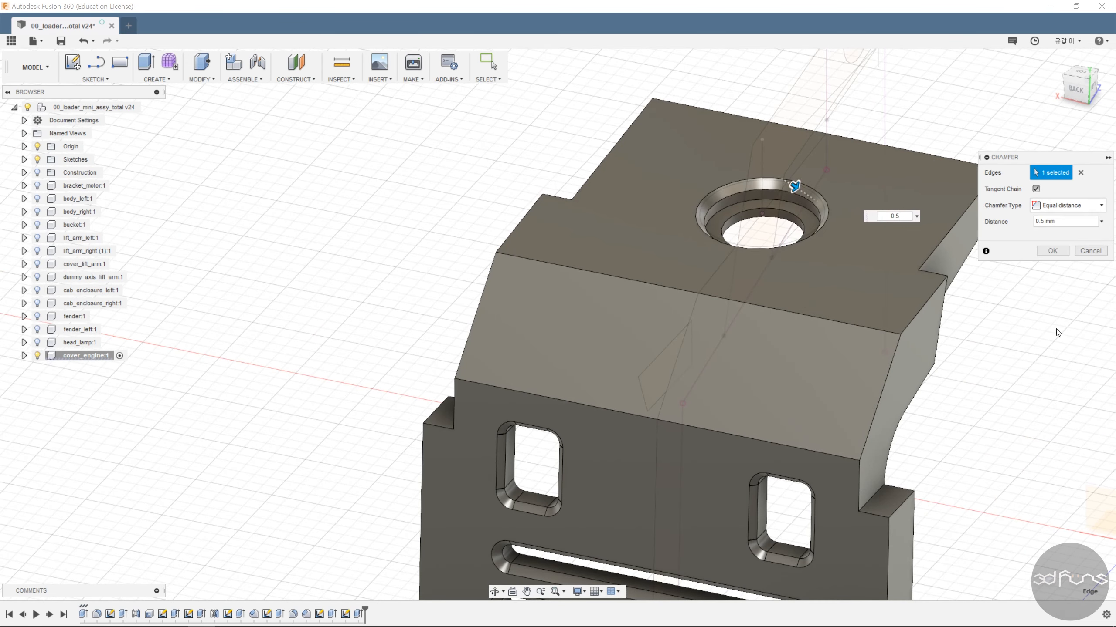
{"action": "left_click", "coordinate": [1053, 251]}
- Start a sketch on the inner face of the rear wall and draw a vertical line about 9 mm up from the origin
{"action": "scroll", "coordinate": [1005, 330], "scroll_direction": "down", "scroll_amount": 5}
{"action": "middle_click_drag", "start_coordinate": [1005, 329], "coordinate": [970, 317]}
{"action": "middle_click_drag", "start_coordinate": [971, 317], "coordinate": [679, 403], "text": "shift"}
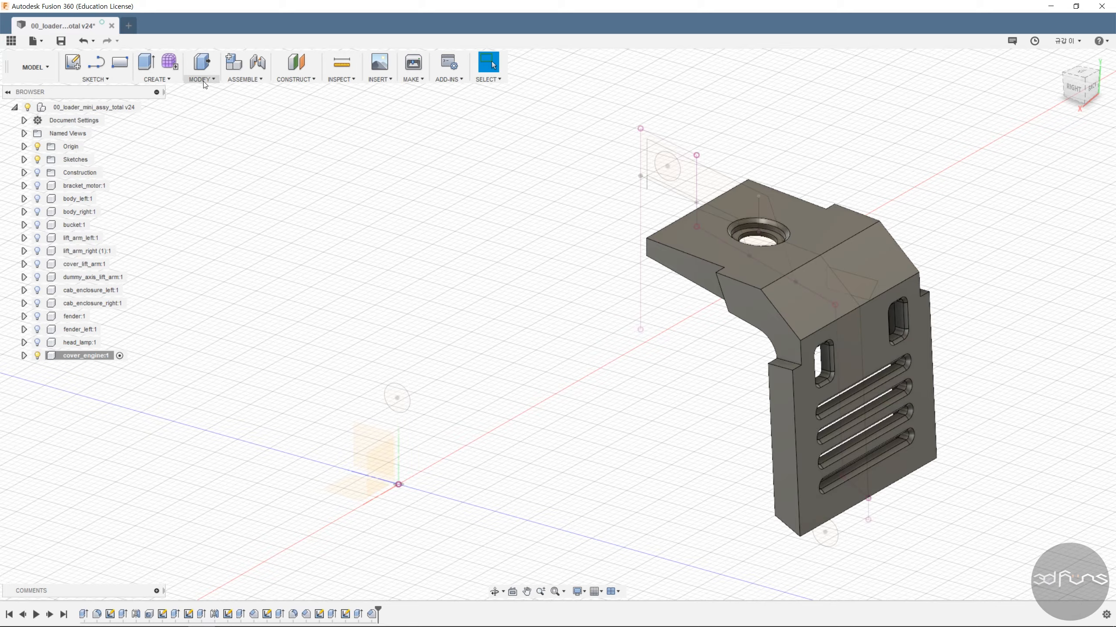
{"action": "middle_click_drag", "start_coordinate": [985, 334], "coordinate": [1017, 273], "text": "shift"}
{"action": "left_click", "coordinate": [101, 81]}
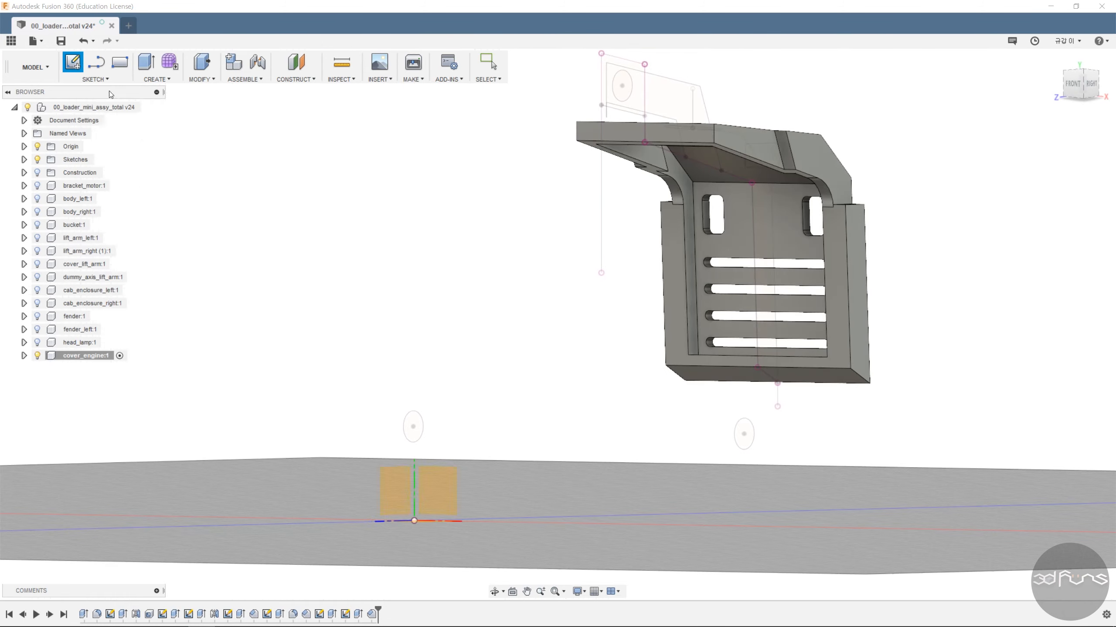
{"action": "left_click", "coordinate": [88, 88]}
{"action": "left_click", "coordinate": [786, 233]}
{"action": "scroll", "coordinate": [448, 304], "scroll_direction": "up", "scroll_amount": 5}
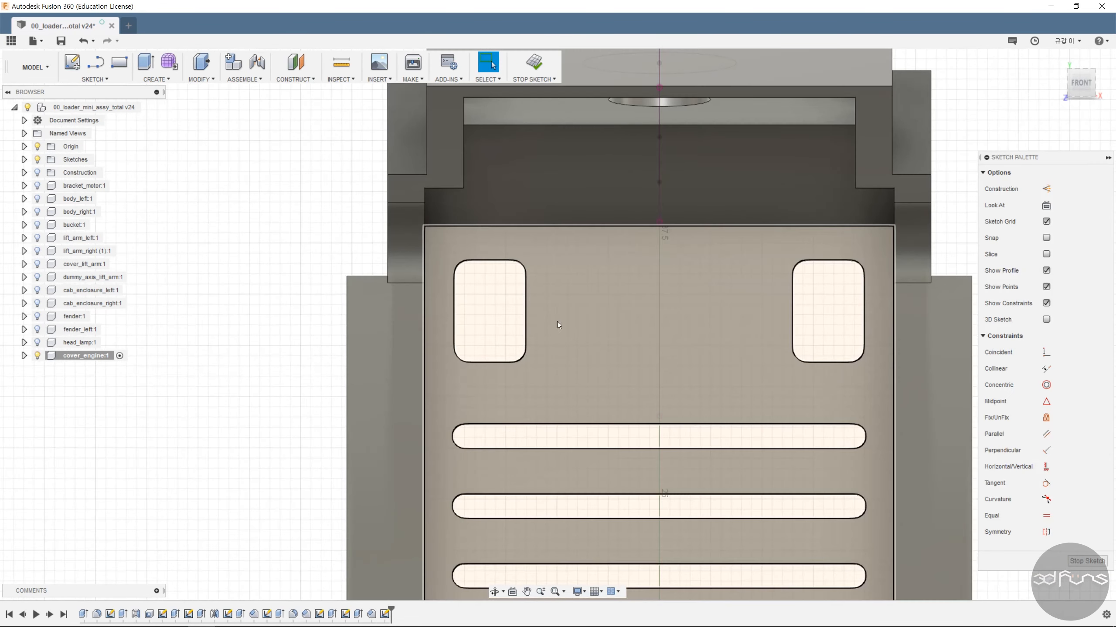
{"action": "scroll", "coordinate": [659, 330], "scroll_direction": "down", "scroll_amount": 7}
{"action": "middle_click_drag", "start_coordinate": [815, 452], "coordinate": [825, 415]}
{"action": "key", "text": "l"}
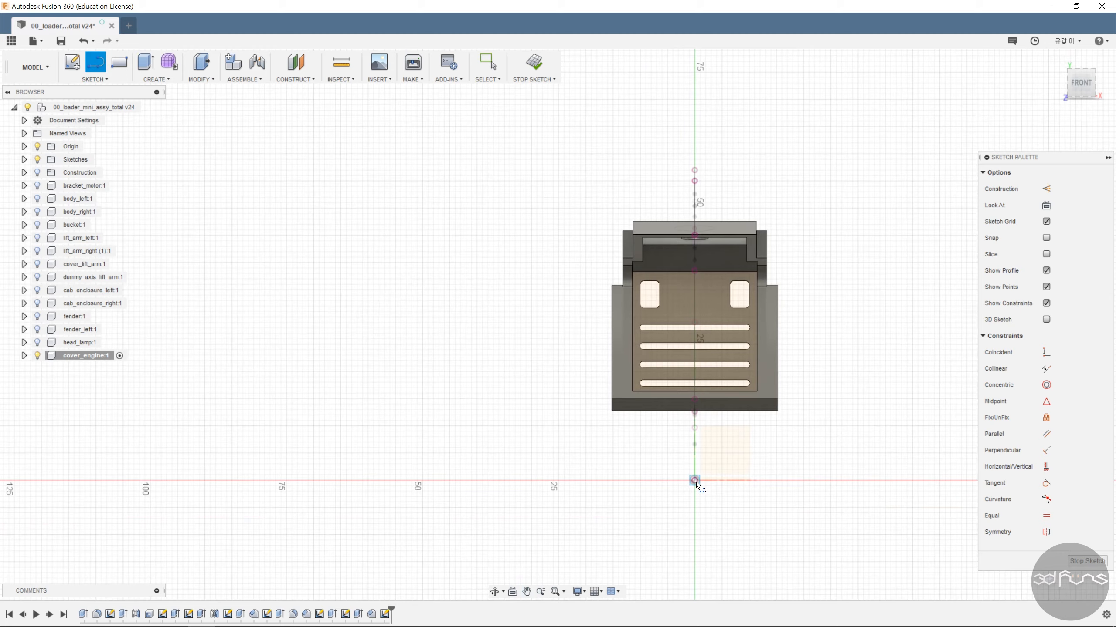
{"action": "left_click", "coordinate": [694, 480]}
{"action": "scroll", "coordinate": [690, 465], "scroll_direction": "up", "scroll_amount": 5}
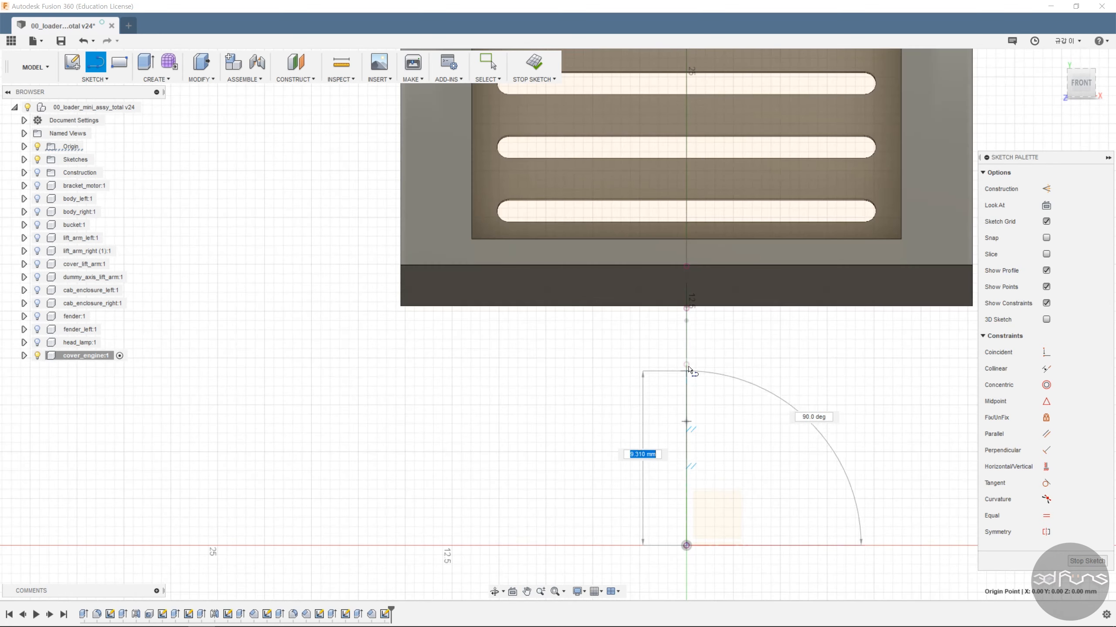
{"action": "left_click", "coordinate": [686, 385]}
{"action": "key", "text": "Escape"}
{"action": "scroll", "coordinate": [914, 458], "scroll_direction": "down", "scroll_amount": 3}
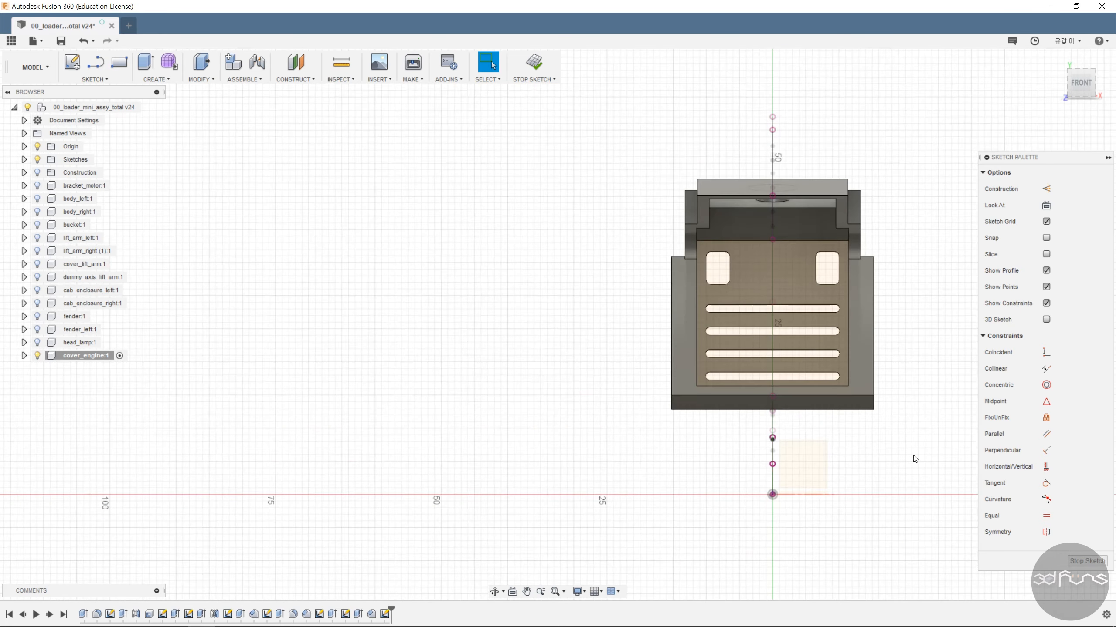
- Draw a two-point rectangle enclosing both rear windows on the inner face of the rear wall
{"action": "left_click", "coordinate": [118, 62]}
{"action": "scroll", "coordinate": [720, 292], "scroll_direction": "up", "scroll_amount": 5}
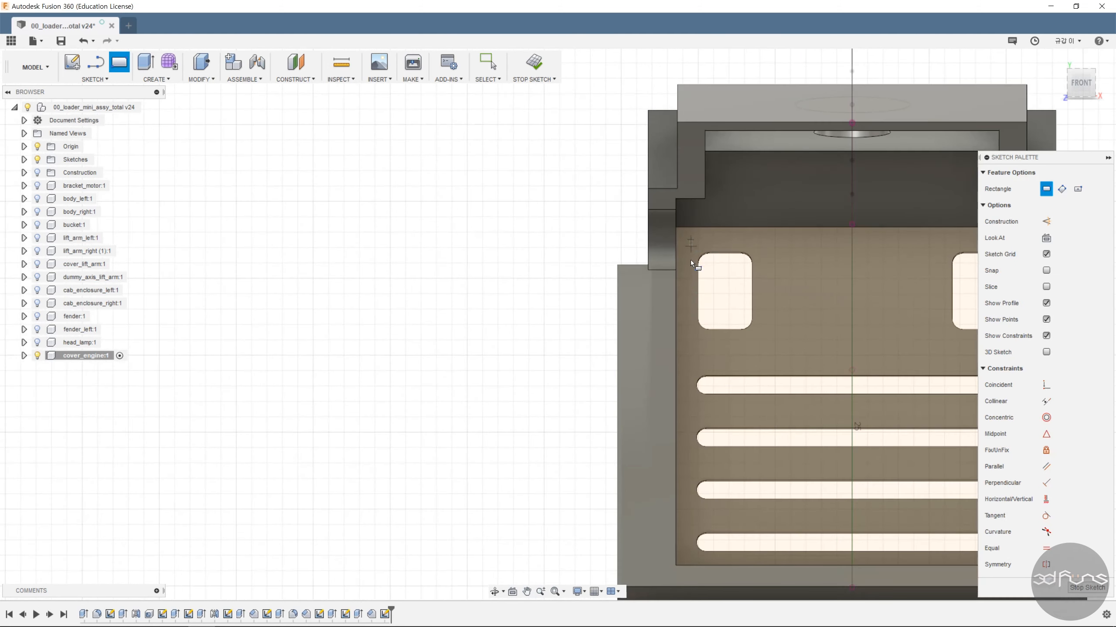
{"action": "left_click", "coordinate": [691, 239]}
{"action": "scroll", "coordinate": [690, 259], "scroll_direction": "down", "scroll_amount": 3}
{"action": "left_click", "coordinate": [917, 326]}
- Make the rectangle's two vertical sides symmetric about the vertical centre line
{"action": "left_click", "coordinate": [1046, 565]}
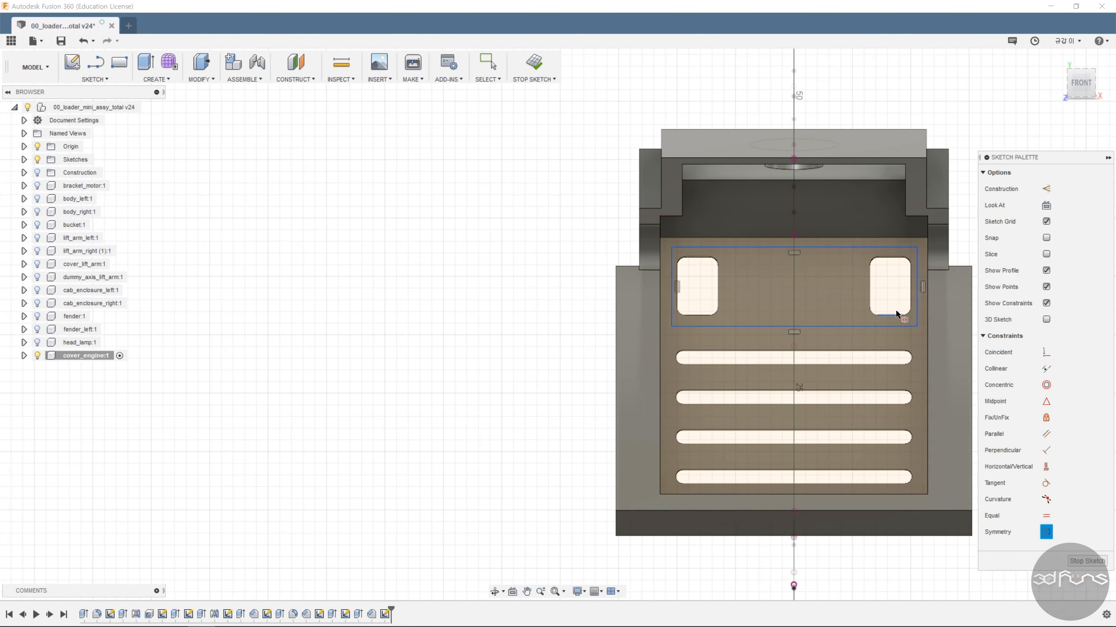
{"action": "left_click", "coordinate": [916, 248]}
{"action": "scroll", "coordinate": [732, 301], "scroll_direction": "down", "scroll_amount": 3}
{"action": "key", "text": "Escape"}
- Dimension the gap between the right window's outer side and the rectangle's right side at 1 mm
{"action": "scroll", "coordinate": [837, 299], "scroll_direction": "up", "scroll_amount": 5}
{"action": "left_click", "coordinate": [872, 284]}
{"action": "left_click", "coordinate": [882, 284]}
{"action": "left_click", "coordinate": [824, 285]}
{"action": "type", "text": "1.00"}
{"action": "key", "text": "Return"}
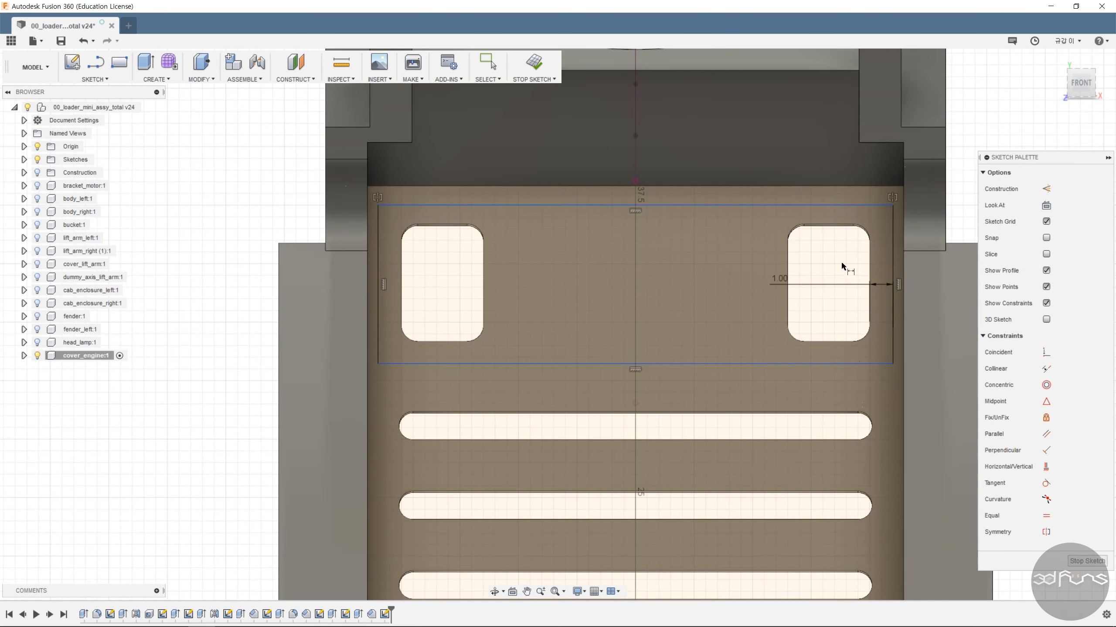
- Dimension the gaps from the right window's lower and upper edges to the rectangle's bottom and top sides at 1 mm each
{"action": "left_click", "coordinate": [837, 343]}
{"action": "left_click", "coordinate": [830, 364]}
{"action": "left_click", "coordinate": [725, 322]}
{"action": "type", "text": "1"}
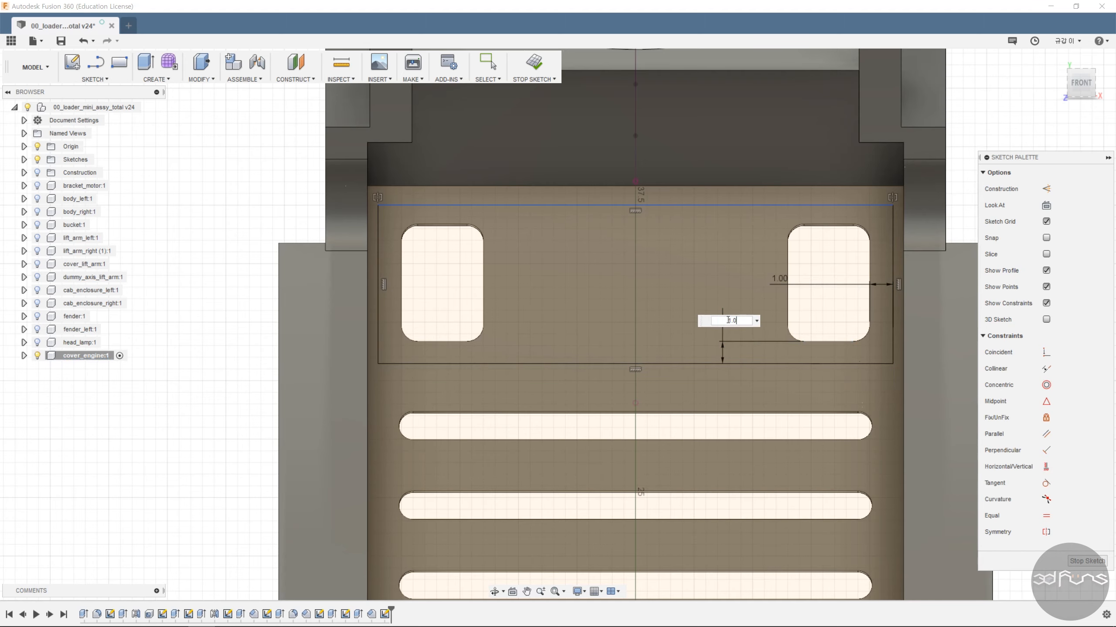
{"action": "key", "text": "Return"}
{"action": "scroll", "coordinate": [833, 226], "scroll_direction": "up", "scroll_amount": 3}
{"action": "left_click", "coordinate": [827, 193]}
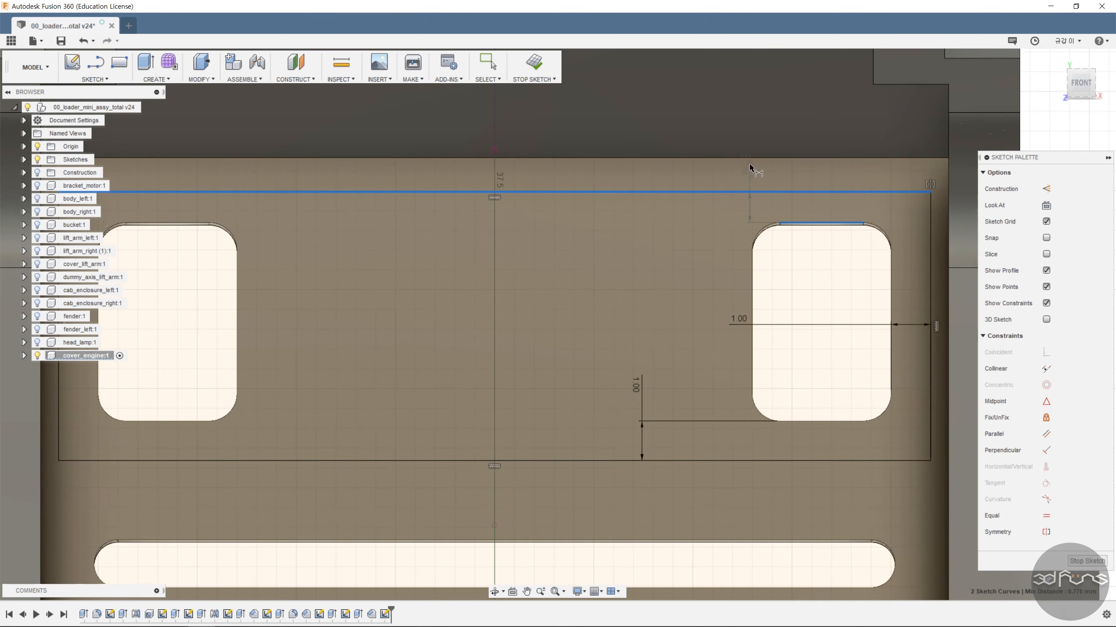
{"action": "left_click", "coordinate": [750, 166]}
- Move the side and lower gap dimensions clear of the cover body
{"action": "scroll", "coordinate": [721, 233], "scroll_direction": "down", "scroll_amount": 4}
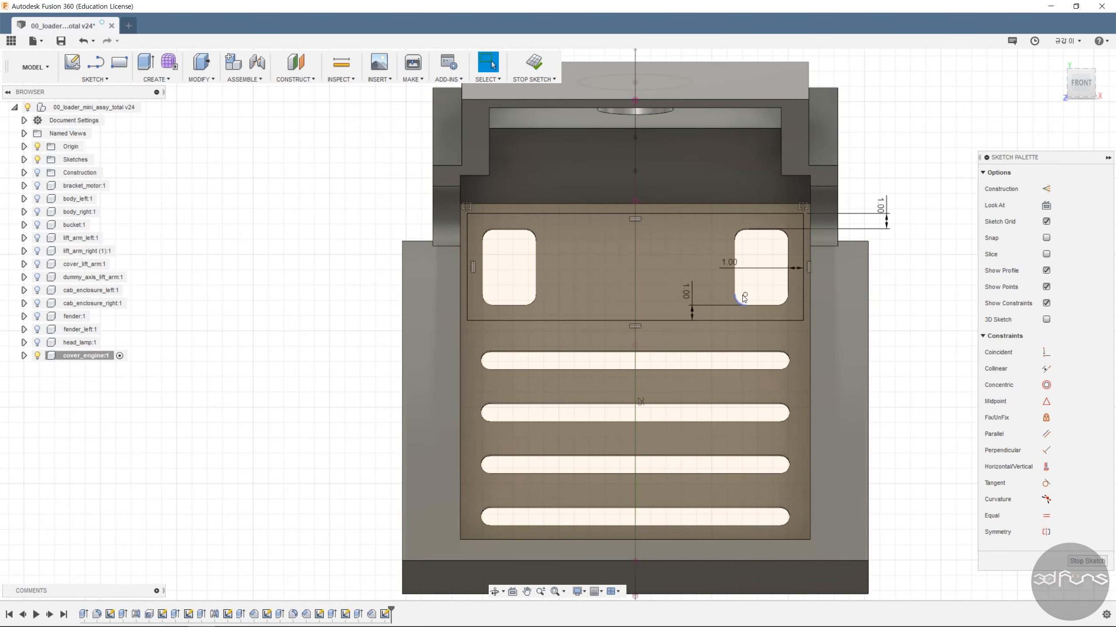
{"action": "left_click_drag", "start_coordinate": [827, 264], "coordinate": [897, 271]}
{"action": "left_click_drag", "start_coordinate": [687, 292], "coordinate": [867, 299]}
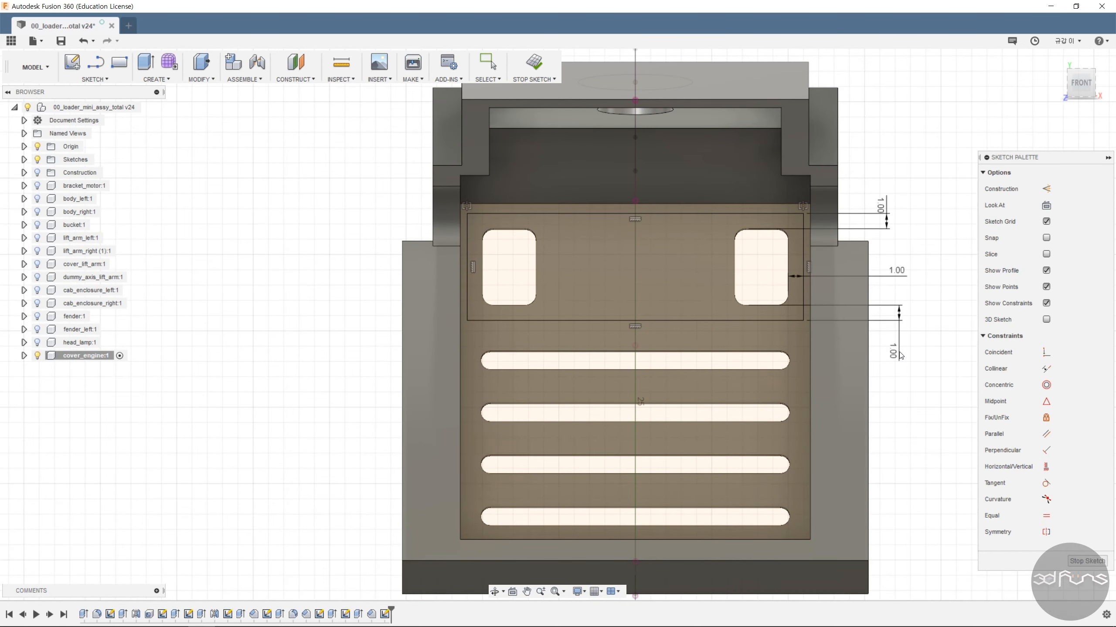
{"action": "scroll", "coordinate": [558, 246], "scroll_direction": "down", "scroll_amount": 3}
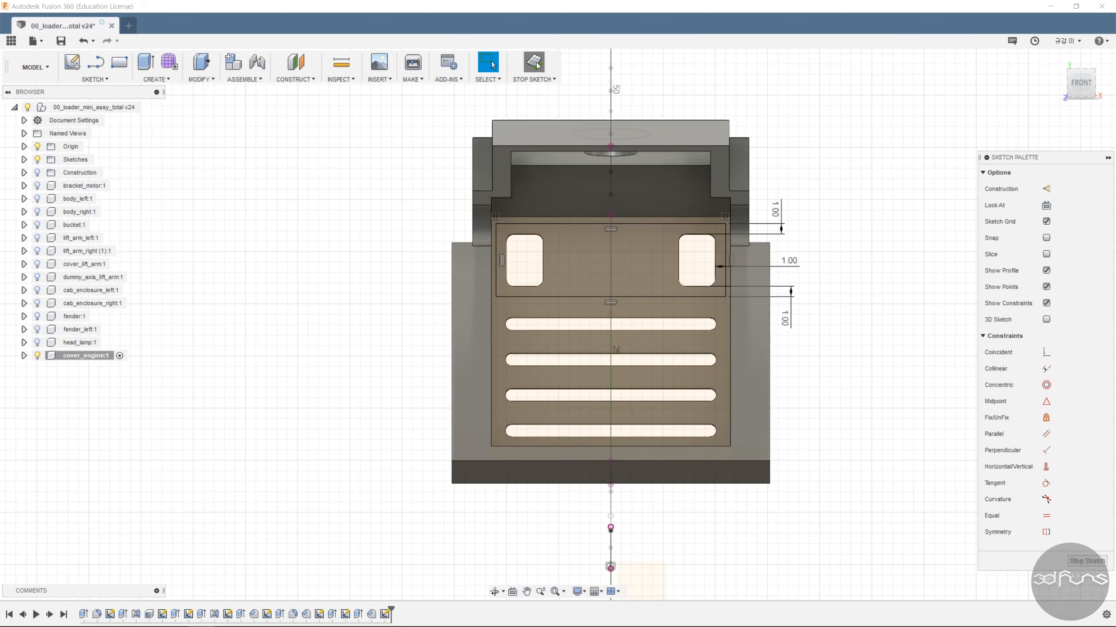
- Finish the sketch and cut the rectangle, including both window profiles, into the rear wall with an extrusion distance of -0.7 mm
{"action": "left_click", "coordinate": [534, 63]}
{"action": "left_click", "coordinate": [146, 63]}
{"action": "left_click", "coordinate": [615, 260]}
{"action": "left_click", "coordinate": [525, 266]}
{"action": "left_click", "coordinate": [696, 267]}
{"action": "middle_click_drag", "start_coordinate": [640, 291], "coordinate": [580, 282], "text": "shift"}
{"action": "left_click_drag", "start_coordinate": [818, 279], "coordinate": [859, 281]}
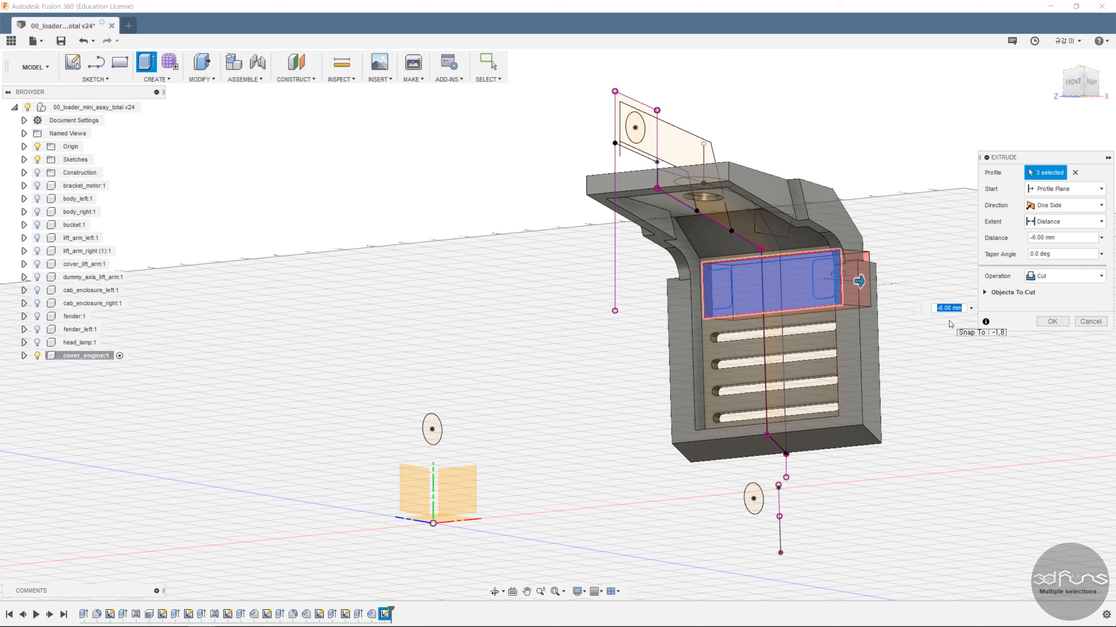
{"action": "type", "text": "-0.7"}
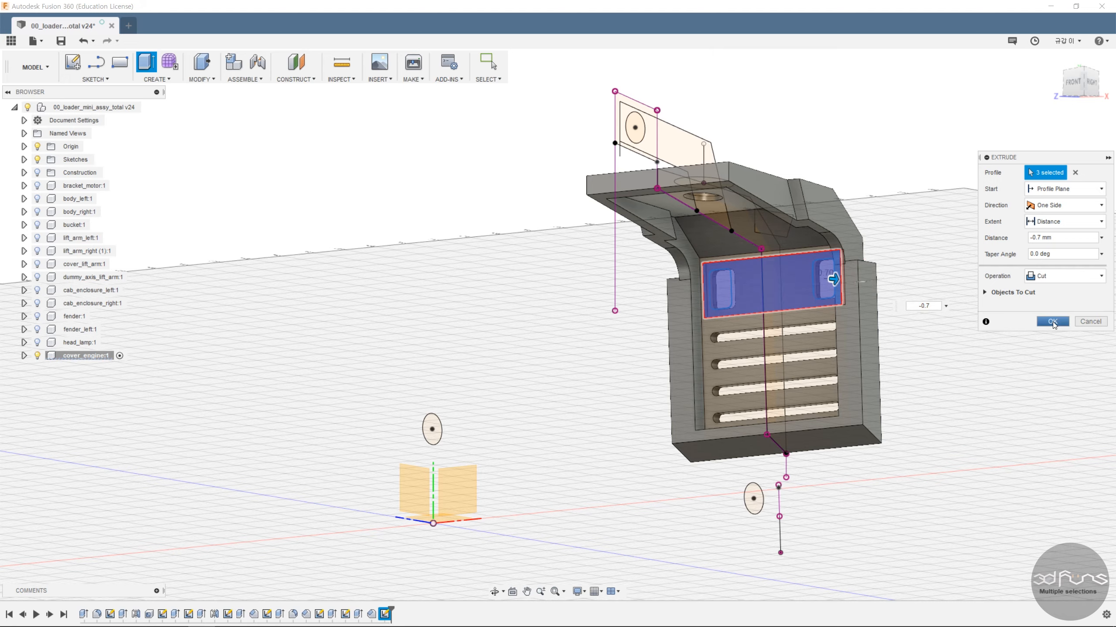
{"action": "key", "text": "Return"}
- Fillet the four corner edges of the shallow rectangular recess around the windows with a 0.5 mm radius
{"action": "middle_click_drag", "start_coordinate": [911, 363], "coordinate": [918, 376], "text": "shift"}
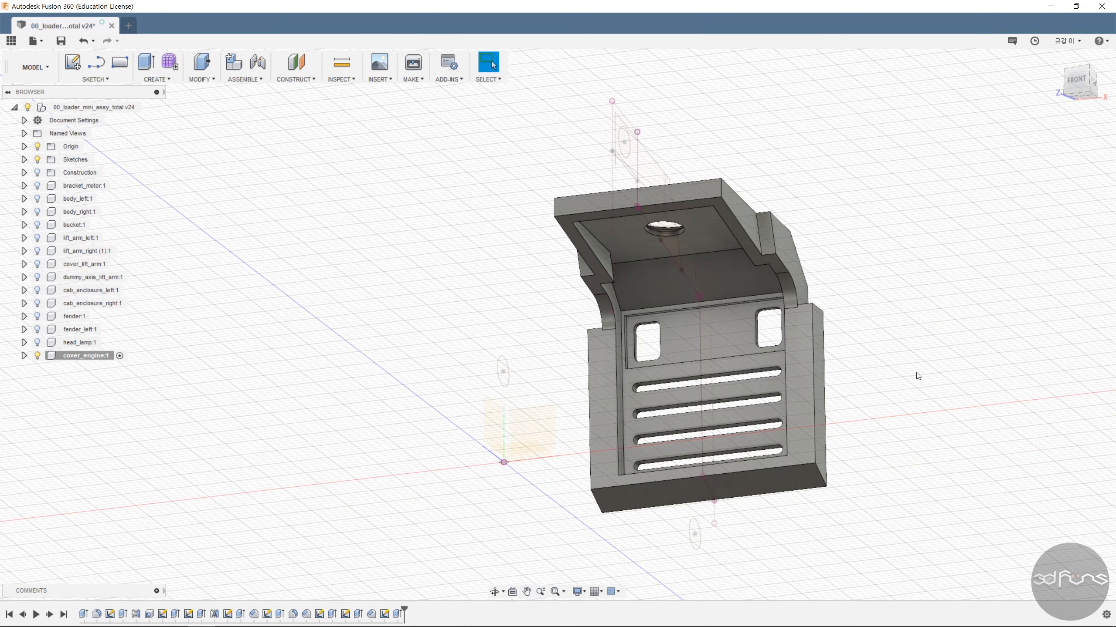
{"action": "left_click", "coordinate": [202, 80]}
{"action": "left_click", "coordinate": [211, 105]}
{"action": "scroll", "coordinate": [598, 307], "scroll_direction": "up", "scroll_amount": 5}
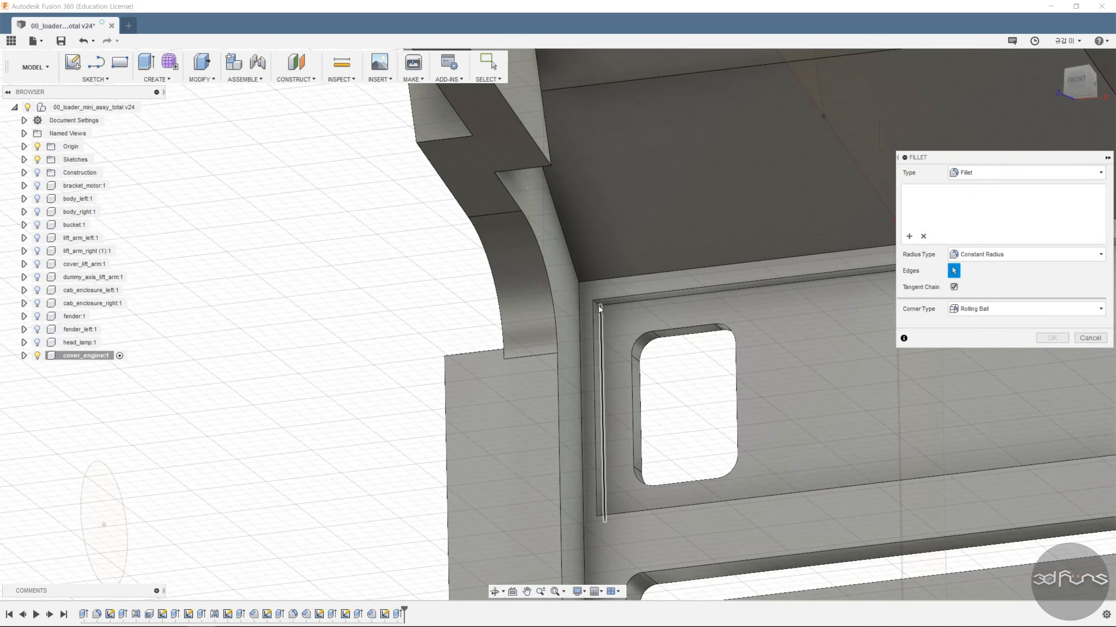
{"action": "scroll", "coordinate": [599, 306], "scroll_direction": "down", "scroll_amount": 1}
{"action": "left_click", "coordinate": [640, 327]}
{"action": "scroll", "coordinate": [640, 328], "scroll_direction": "down", "scroll_amount": 3}
{"action": "middle_click_drag", "start_coordinate": [639, 327], "coordinate": [721, 332], "text": "shift"}
{"action": "scroll", "coordinate": [861, 347], "scroll_direction": "up", "scroll_amount": 4}
{"action": "left_click", "coordinate": [863, 346]}
{"action": "scroll", "coordinate": [762, 388], "scroll_direction": "down", "scroll_amount": 5}
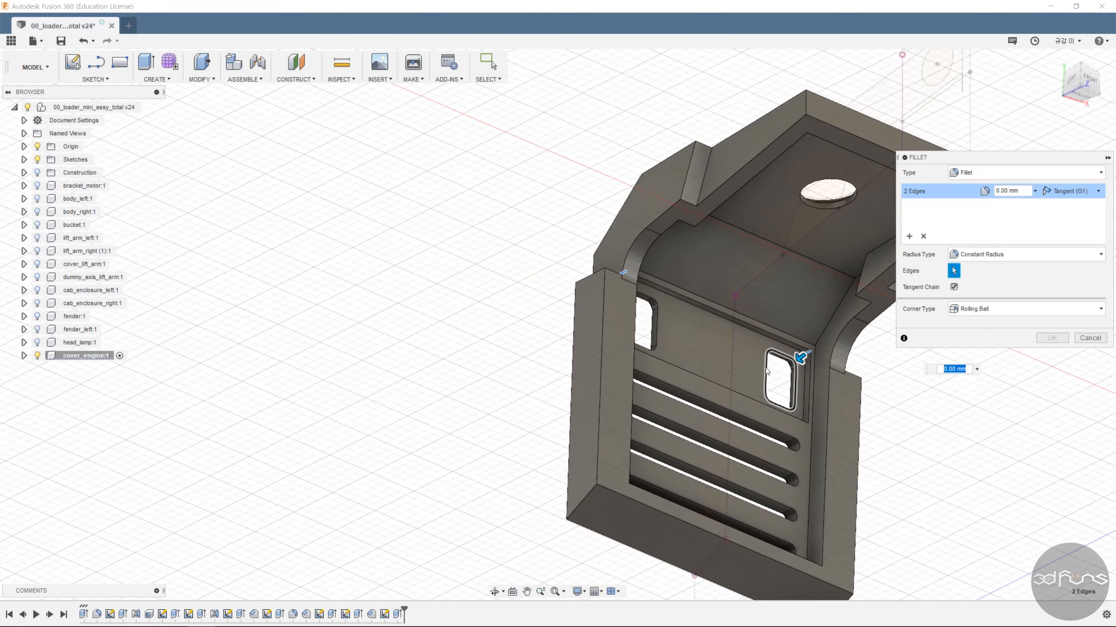
{"action": "middle_click_drag", "start_coordinate": [762, 388], "coordinate": [557, 374], "text": "shift"}
{"action": "scroll", "coordinate": [798, 391], "scroll_direction": "up", "scroll_amount": 4}
{"action": "left_click", "coordinate": [795, 382]}
{"action": "scroll", "coordinate": [786, 381], "scroll_direction": "down", "scroll_amount": 4}
{"action": "scroll", "coordinate": [546, 371], "scroll_direction": "up", "scroll_amount": 6}
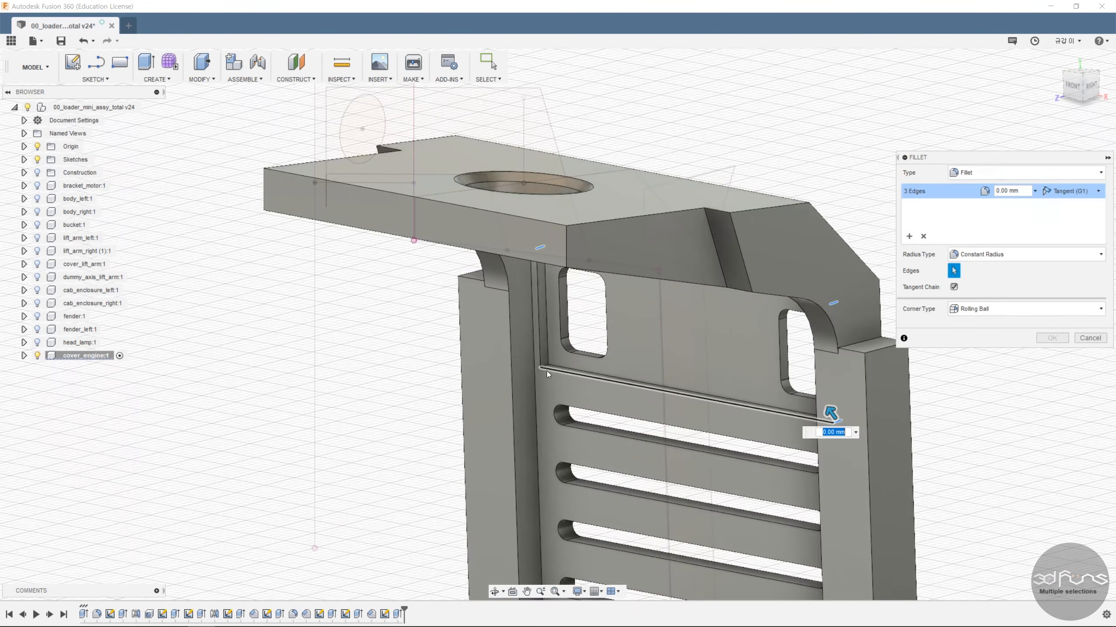
{"action": "left_click", "coordinate": [547, 368]}
{"action": "type", "text": "0.5"}
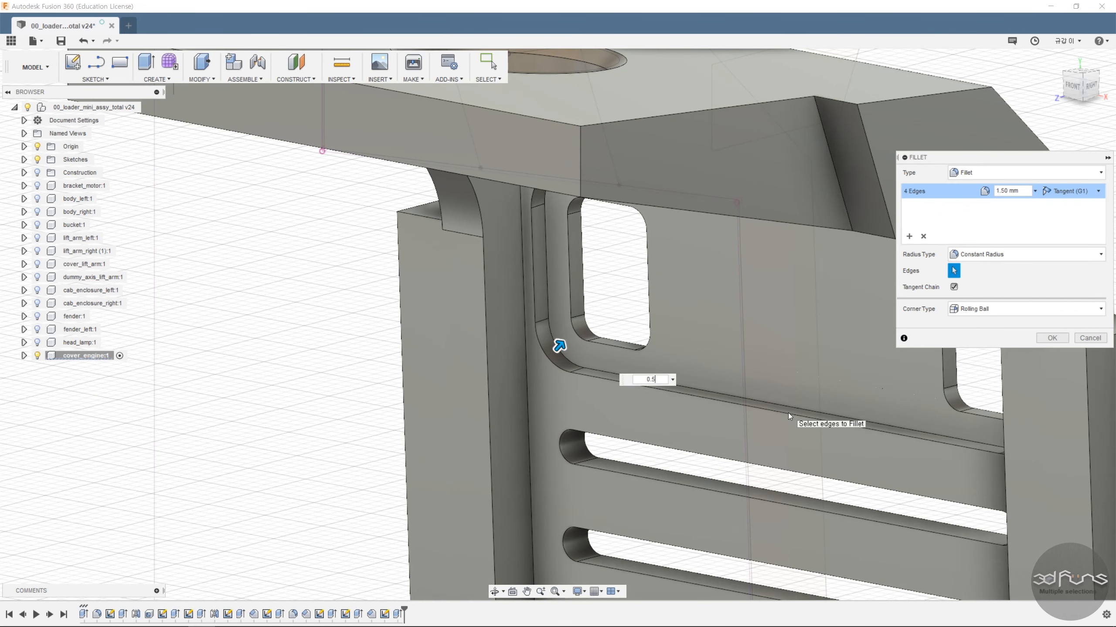
{"action": "left_click", "coordinate": [1052, 337]}
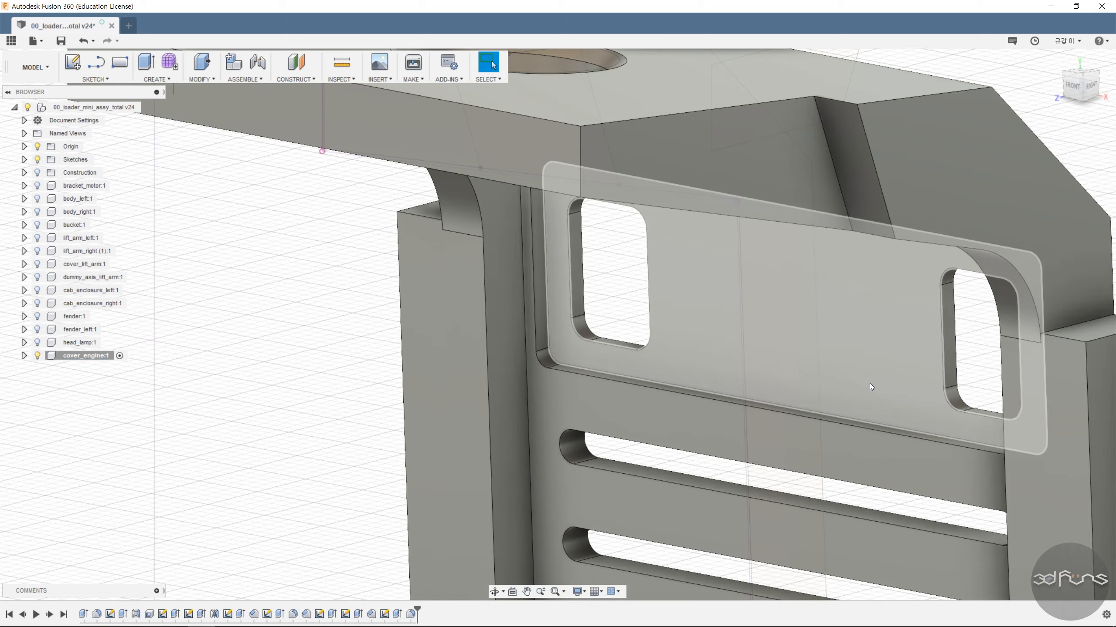
- Start a sketch on the cover's right outer side face at the bend between the top plate and the rear wall
{"action": "scroll", "coordinate": [871, 385], "scroll_direction": "down", "scroll_amount": 10}
{"action": "middle_click_drag", "start_coordinate": [960, 335], "coordinate": [964, 323], "text": "shift"}
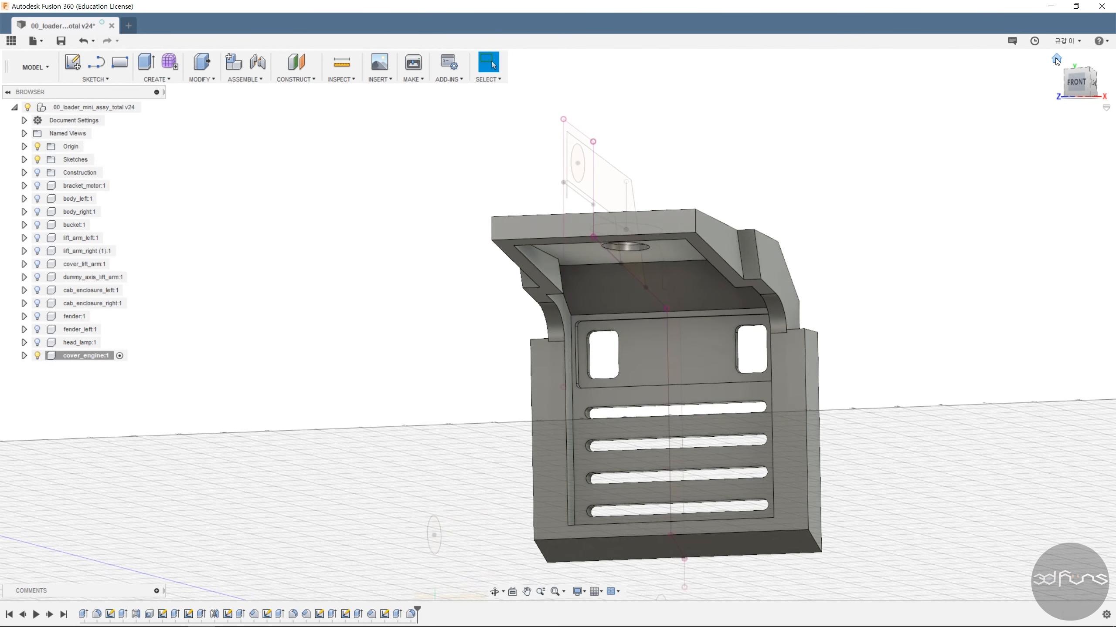
{"action": "left_click", "coordinate": [1059, 63]}
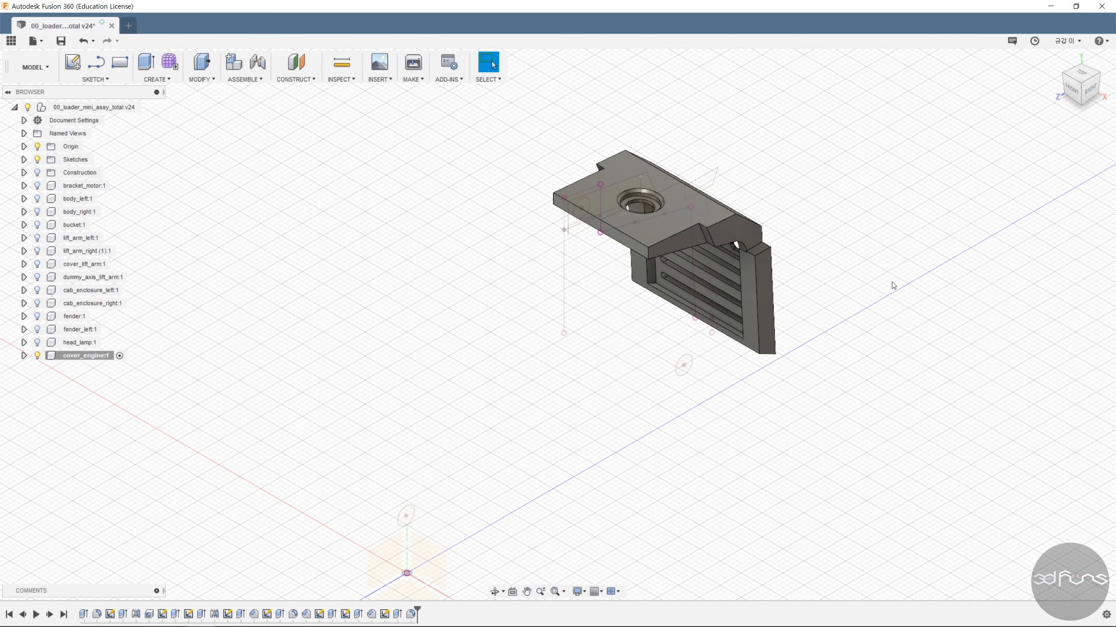
{"action": "left_click", "coordinate": [72, 61]}
{"action": "scroll", "coordinate": [747, 268], "scroll_direction": "up", "scroll_amount": 5}
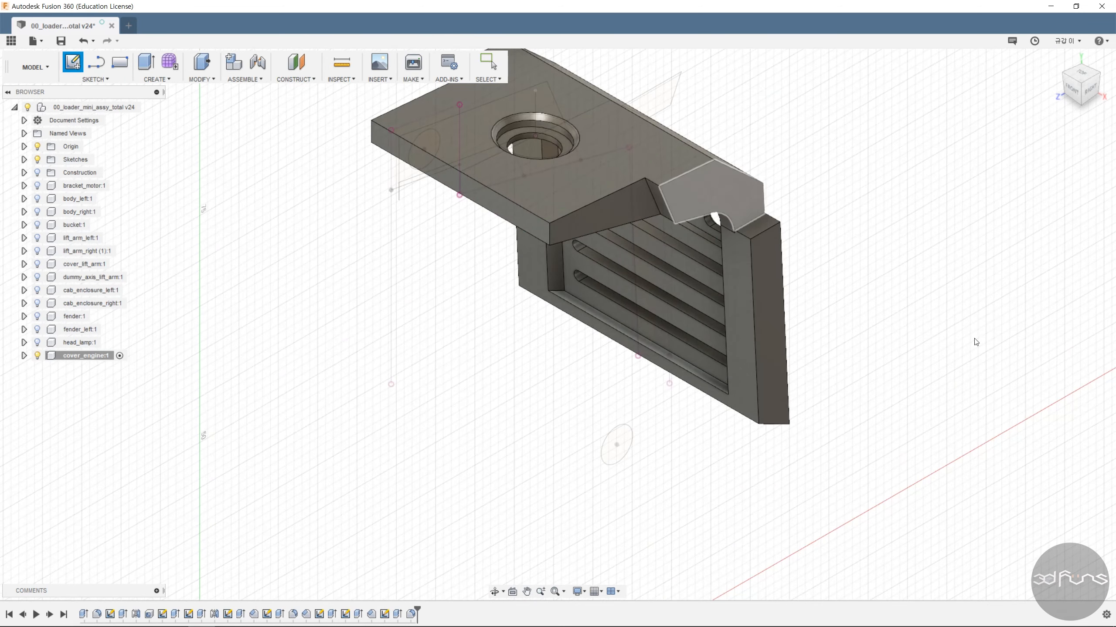
{"action": "left_click", "coordinate": [771, 347]}
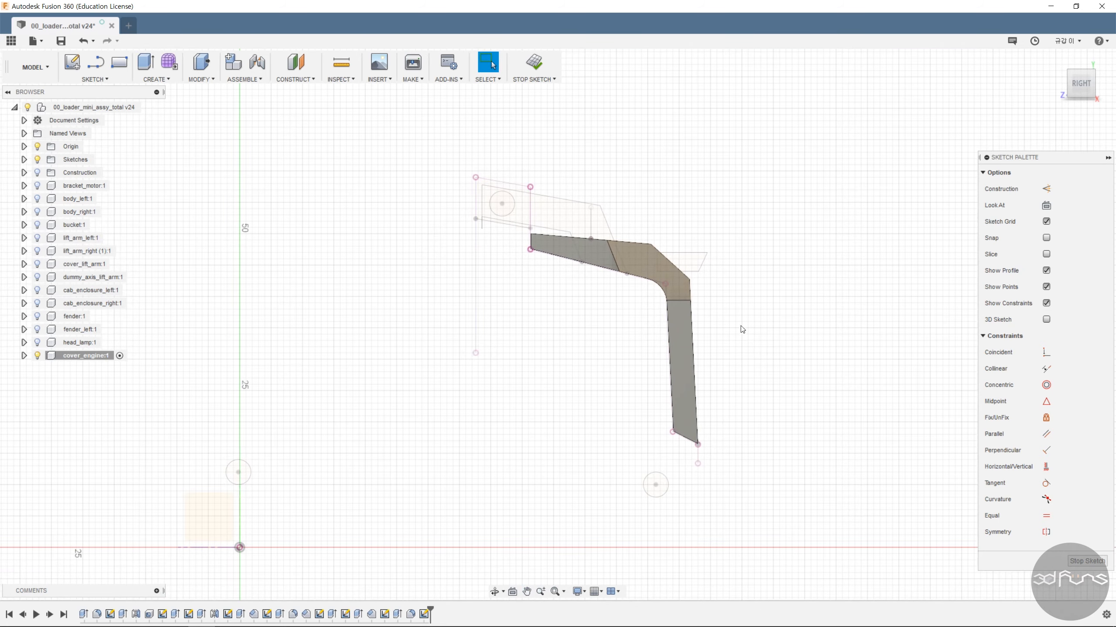
- Project the inner bend edges, the rear wall's long inner edge and its sloped bottom edge into the side sketch
{"action": "scroll", "coordinate": [593, 278], "scroll_direction": "up", "scroll_amount": 4}
{"action": "mouse_move", "coordinate": [630, 312]}
{"action": "middle_mouse_down", "text": "shift"}
{"action": "mouse_move", "coordinate": [685, 281]}
{"action": "mouse_move", "coordinate": [632, 306]}
{"action": "mouse_move", "coordinate": [646, 299]}
{"action": "middle_mouse_up", "text": "shift"}
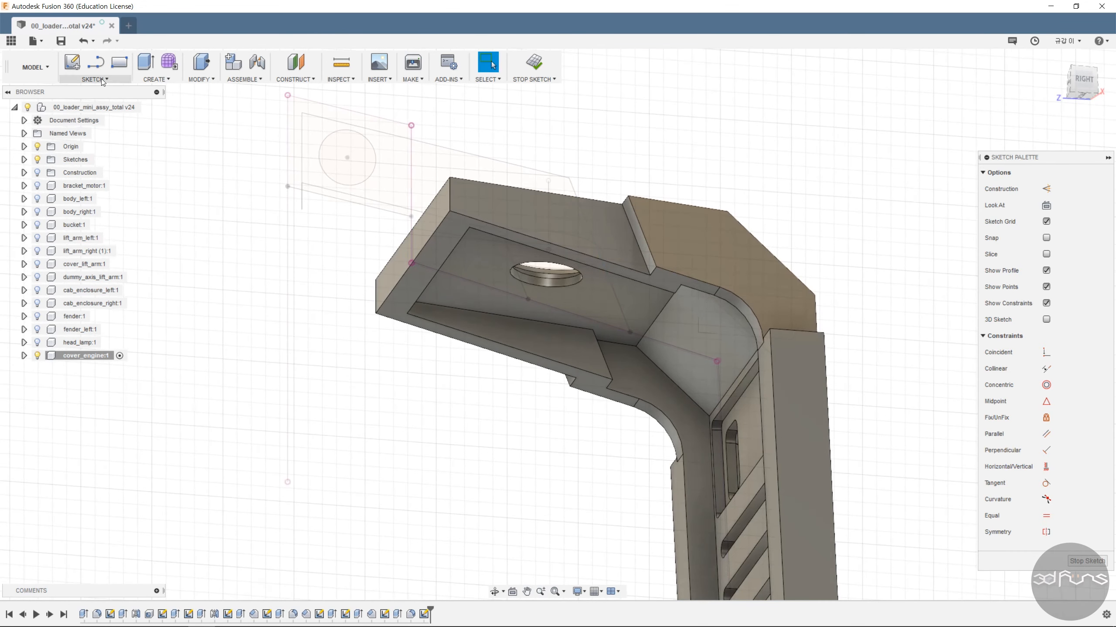
{"action": "left_click", "coordinate": [103, 80]}
{"action": "mouse_move", "coordinate": [116, 361]}
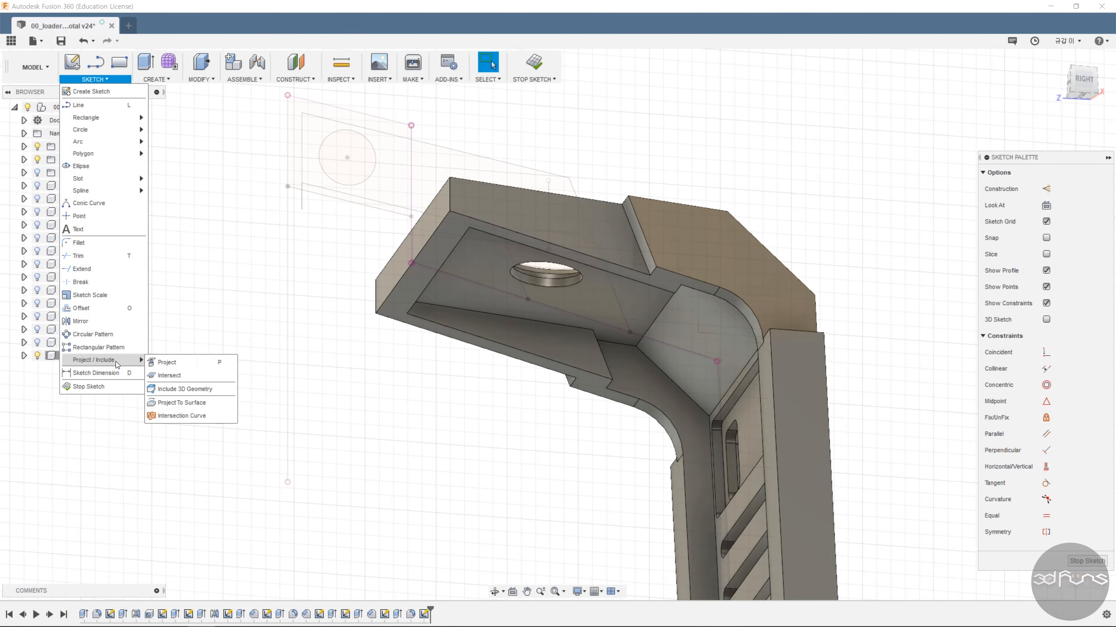
{"action": "left_click", "coordinate": [158, 362]}
{"action": "middle_click_drag", "start_coordinate": [578, 473], "coordinate": [565, 359]}
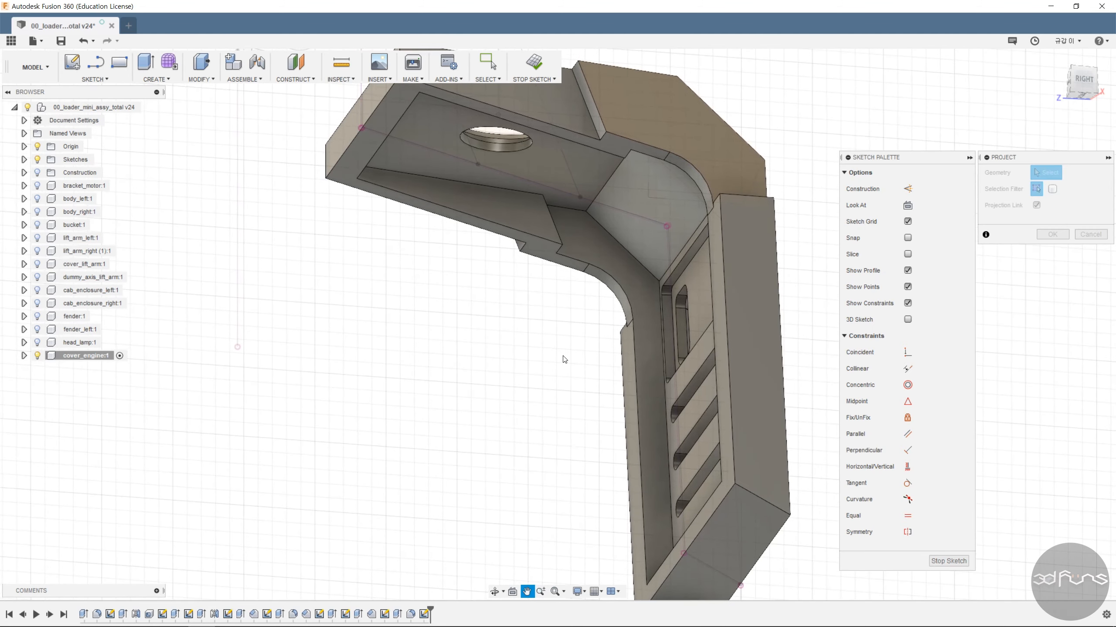
{"action": "left_click", "coordinate": [701, 190]}
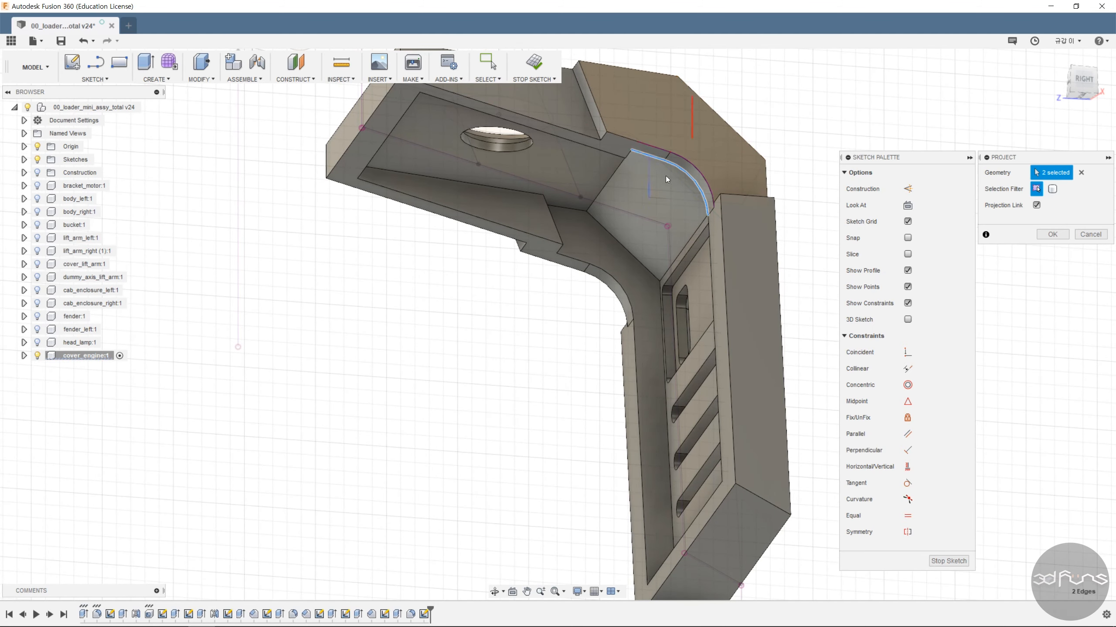
{"action": "left_click", "coordinate": [720, 277]}
{"action": "middle_click_drag", "start_coordinate": [742, 298], "coordinate": [846, 263], "text": "shift"}
{"action": "left_click", "coordinate": [707, 248]}
{"action": "scroll", "coordinate": [759, 418], "scroll_direction": "down", "scroll_amount": 3}
{"action": "middle_click_drag", "start_coordinate": [755, 396], "coordinate": [661, 311], "text": "shift"}
{"action": "scroll", "coordinate": [789, 488], "scroll_direction": "up", "scroll_amount": 3}
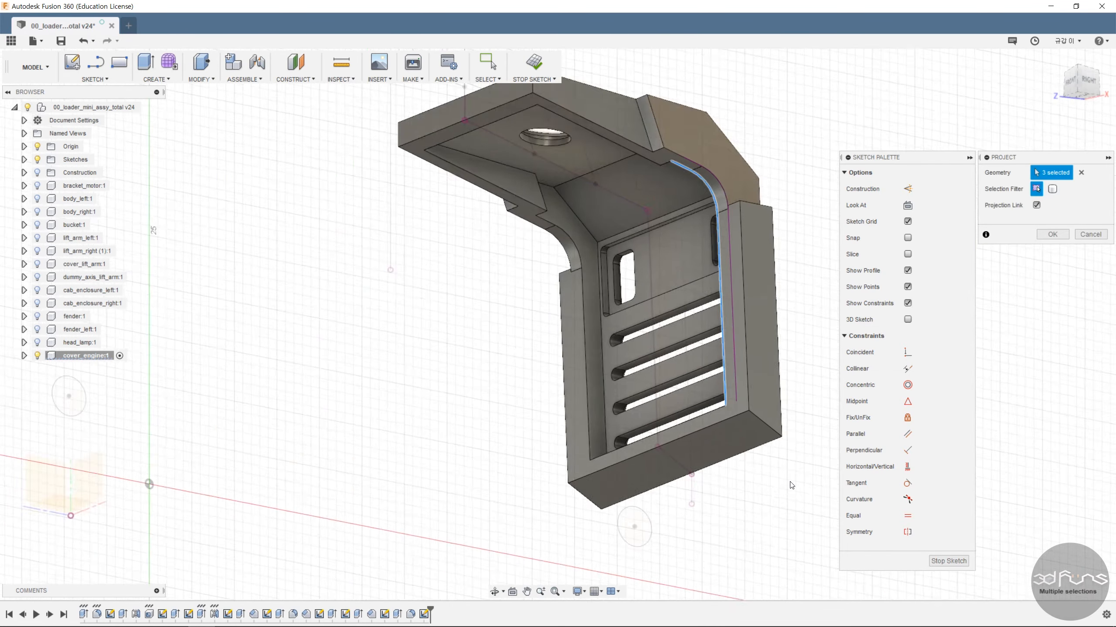
{"action": "scroll", "coordinate": [684, 494], "scroll_direction": "down", "scroll_amount": 2}
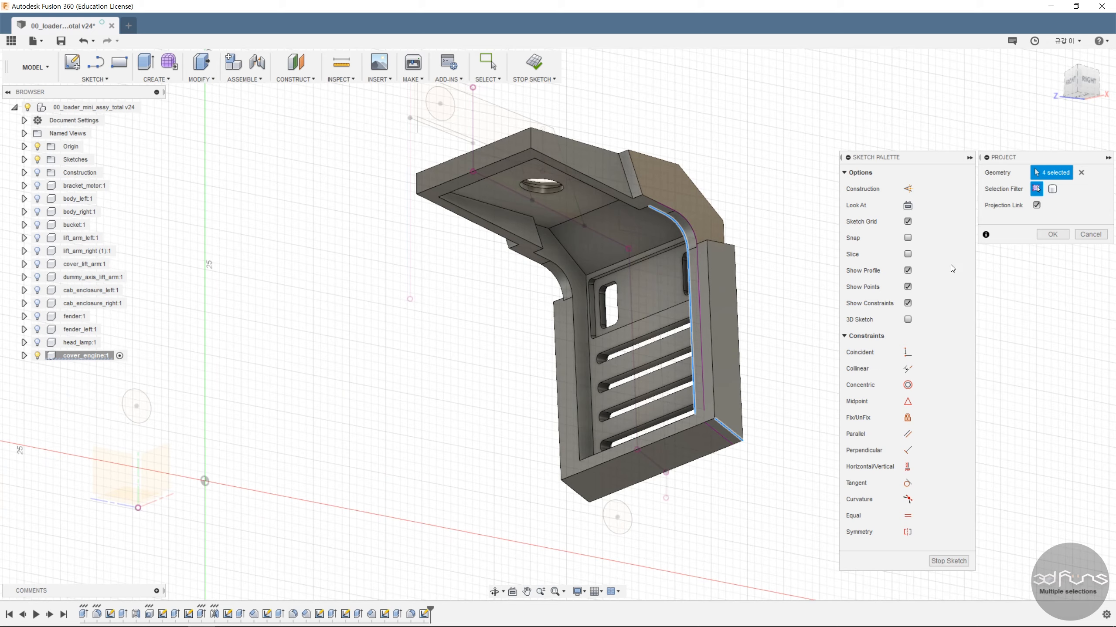
{"action": "left_click", "coordinate": [1052, 234]}
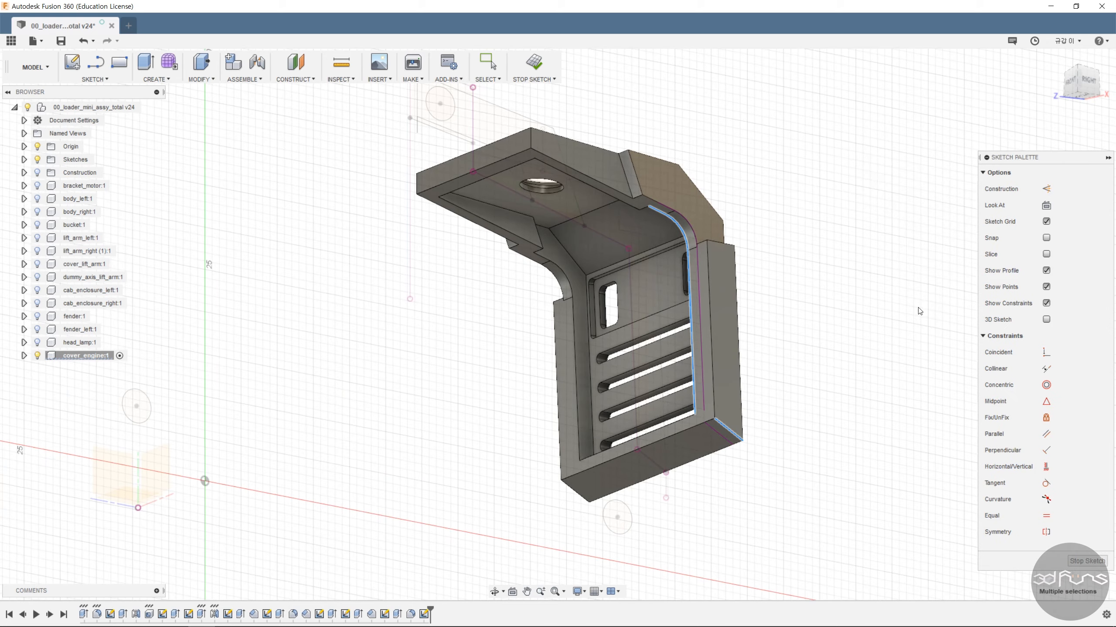
- Draw a line about 4 mm long from the arc's upper end along the top plate's underside, plus a short slanted line downward from its end
{"action": "left_click", "coordinate": [1091, 81]}
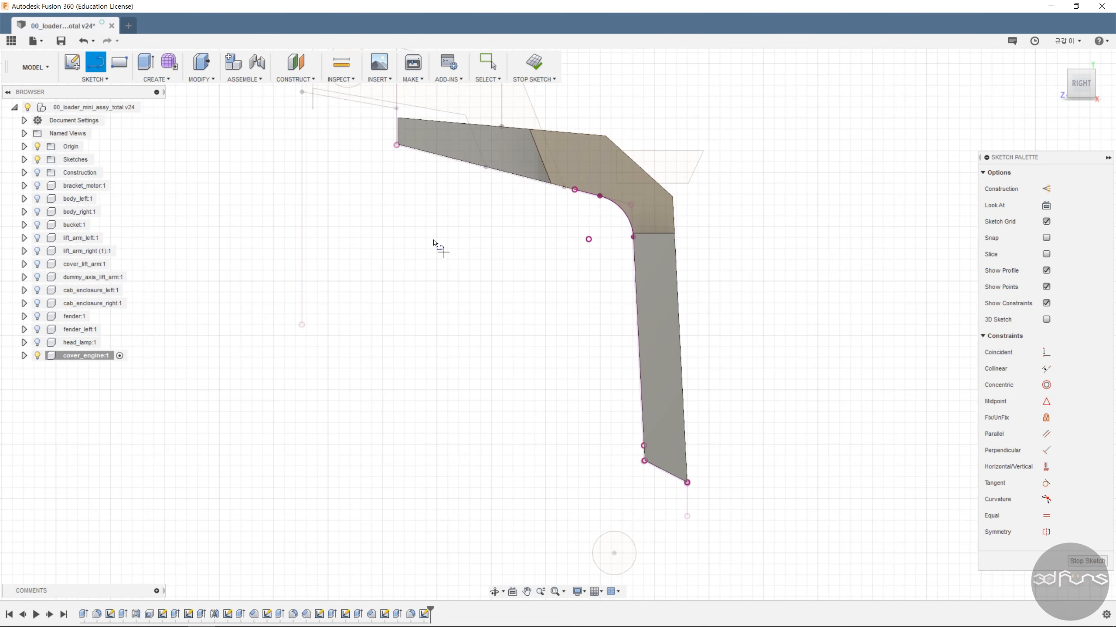
{"action": "scroll", "coordinate": [489, 188], "scroll_direction": "up", "scroll_amount": 4}
{"action": "left_click", "coordinate": [766, 193]}
{"action": "scroll", "coordinate": [652, 162], "scroll_direction": "up", "scroll_amount": 4}
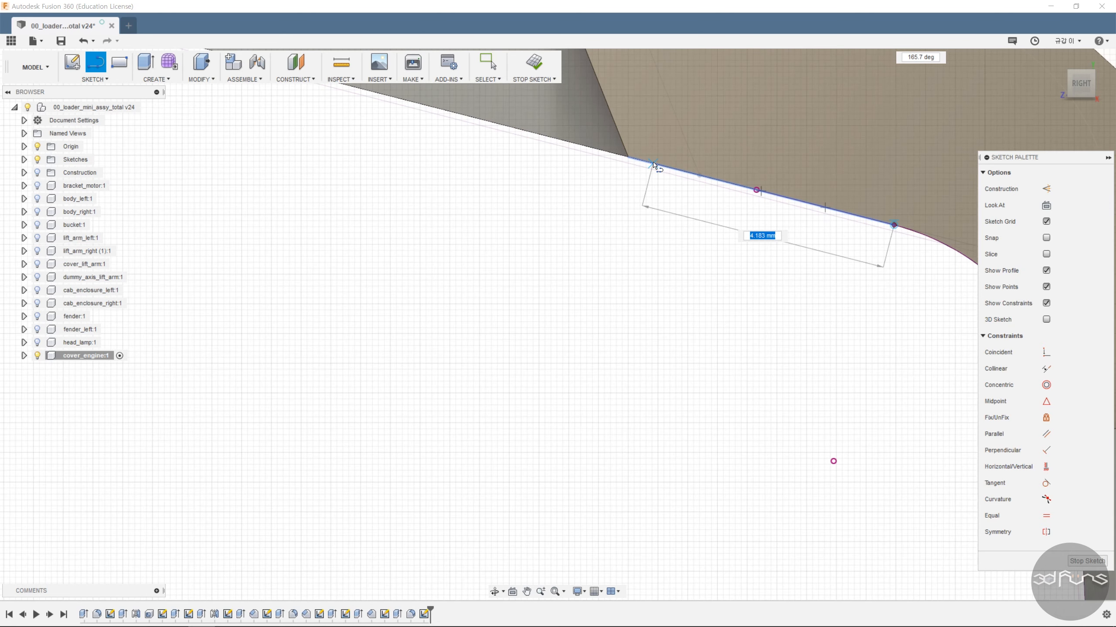
{"action": "left_click", "coordinate": [651, 163]}
{"action": "scroll", "coordinate": [639, 219], "scroll_direction": "down", "scroll_amount": 3}
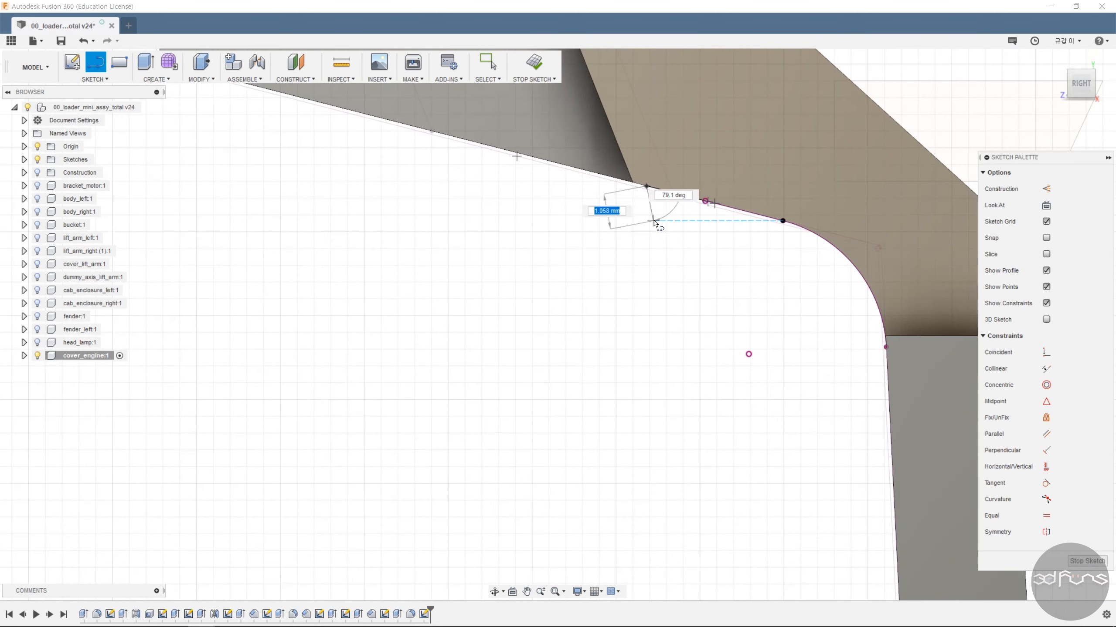
{"action": "left_click", "coordinate": [668, 245]}
{"action": "key", "text": "Escape"}
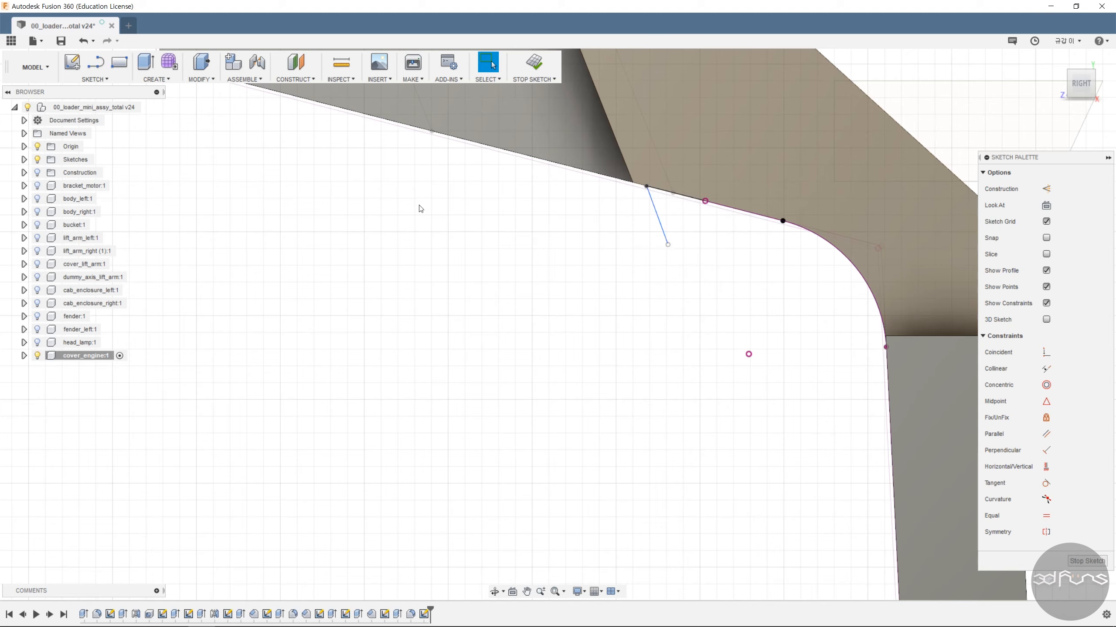
- Offset the connected chain of upper line, bend arc and long rear-wall edge by 0.5 mm toward the cover's open side
{"action": "left_click", "coordinate": [95, 79]}
{"action": "left_click", "coordinate": [109, 309]}
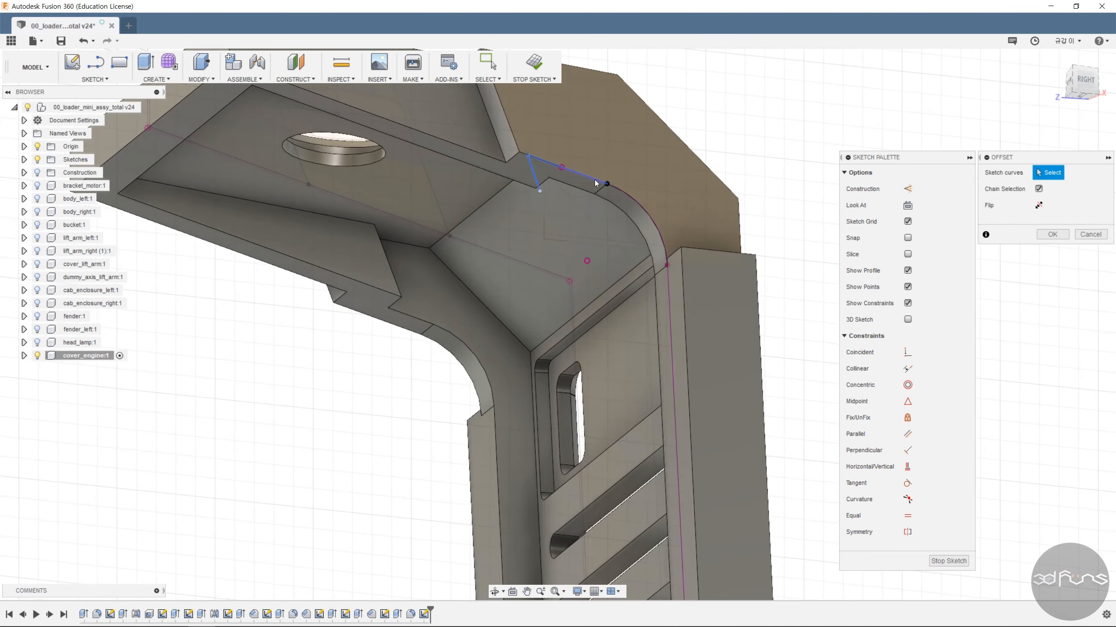
{"action": "left_click", "coordinate": [595, 184]}
{"action": "left_click", "coordinate": [613, 214]}
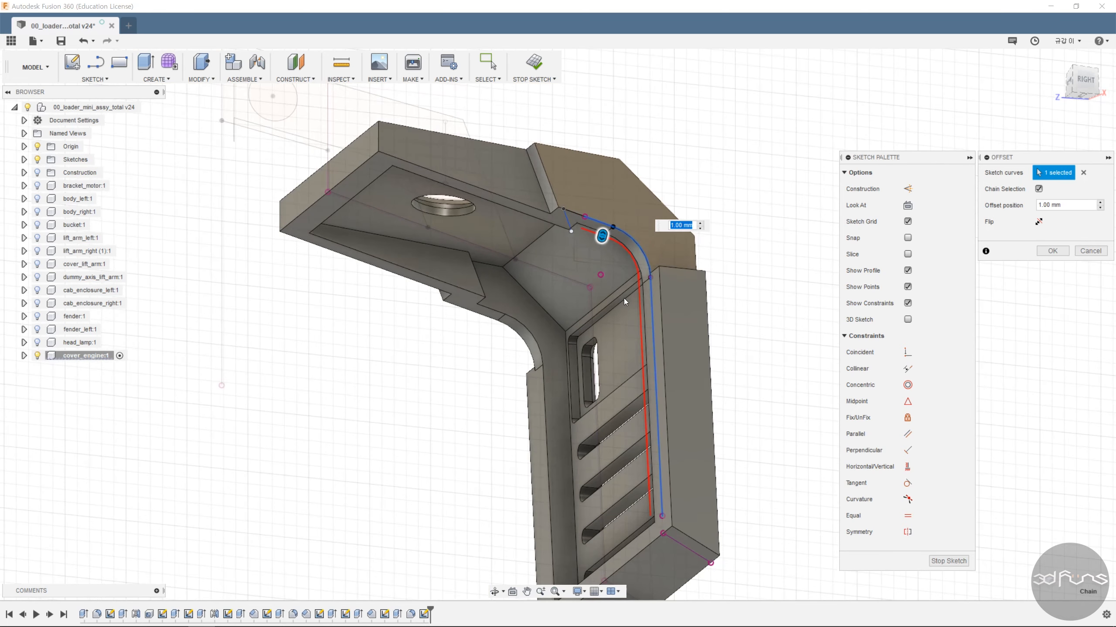
{"action": "key", "text": "Return"}
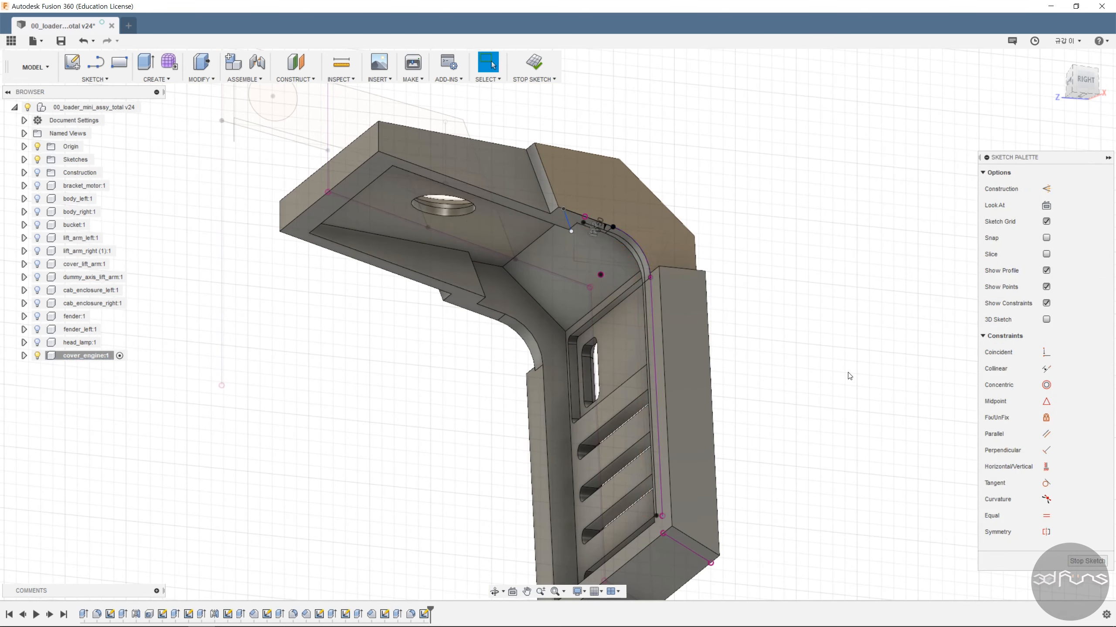
- Draw a line about 3.4 mm long from the rear wall's lower inner corner, continuing its sloped bottom edge into the open side
{"action": "middle_click_drag", "start_coordinate": [888, 243], "coordinate": [819, 253], "text": "shift"}
{"action": "left_click", "coordinate": [1079, 84]}
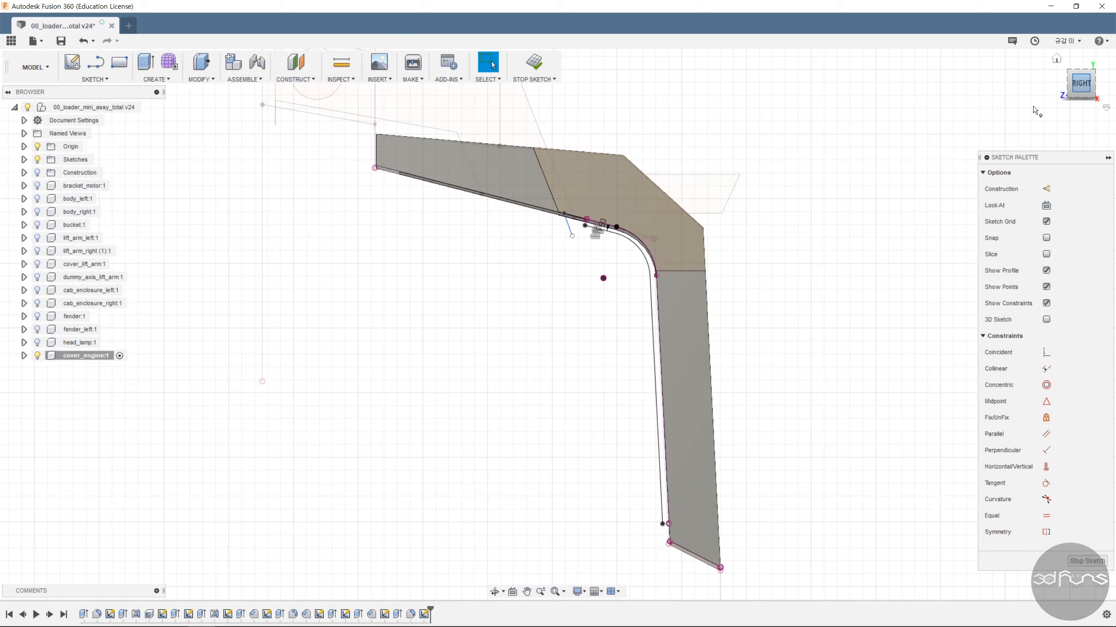
{"action": "scroll", "coordinate": [583, 227], "scroll_direction": "up", "scroll_amount": 4}
{"action": "scroll", "coordinate": [589, 229], "scroll_direction": "up", "scroll_amount": 3}
{"action": "left_click", "coordinate": [101, 80]}
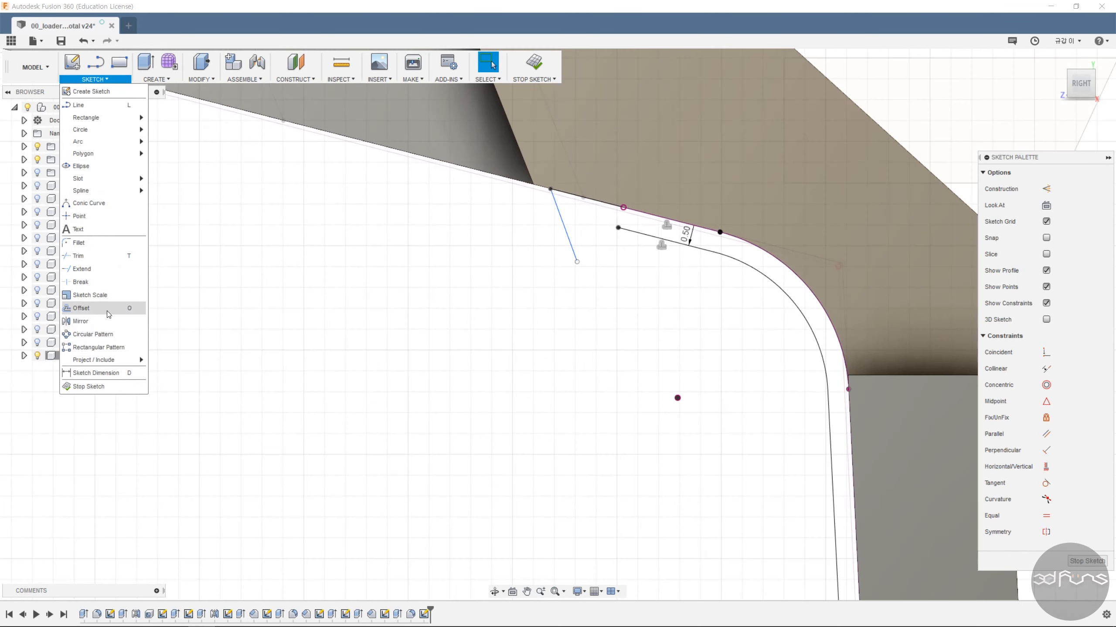
{"action": "left_click", "coordinate": [382, 293]}
{"action": "scroll", "coordinate": [500, 314], "scroll_direction": "down", "scroll_amount": 5}
{"action": "middle_click_drag", "start_coordinate": [572, 479], "coordinate": [559, 262]}
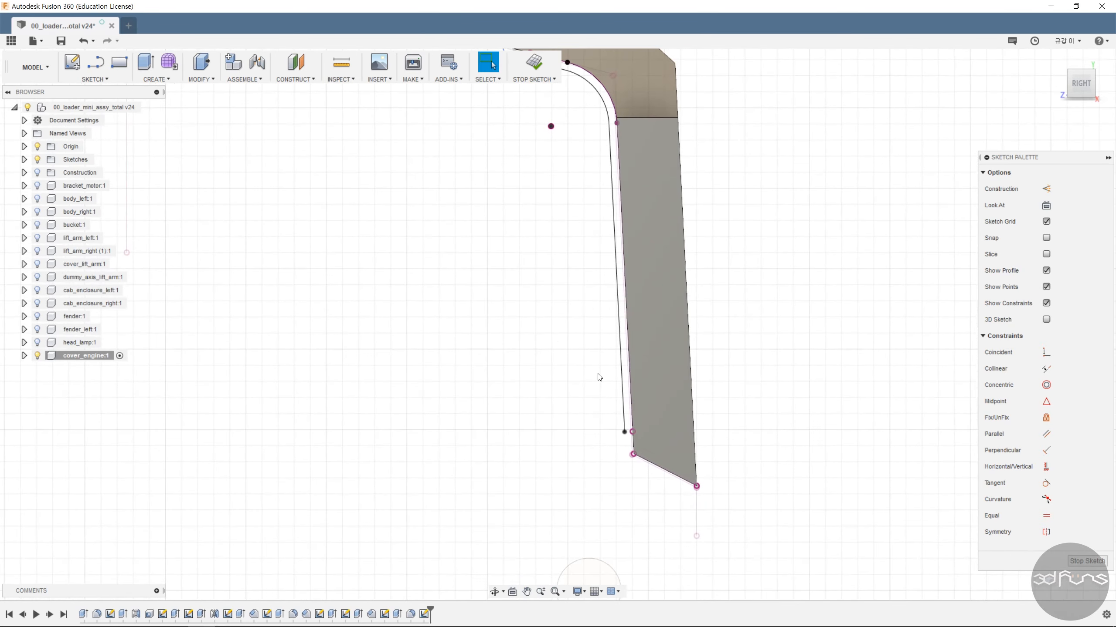
{"action": "key", "text": "l"}
{"action": "scroll", "coordinate": [602, 464], "scroll_direction": "up", "scroll_amount": 5}
{"action": "left_click", "coordinate": [685, 438]}
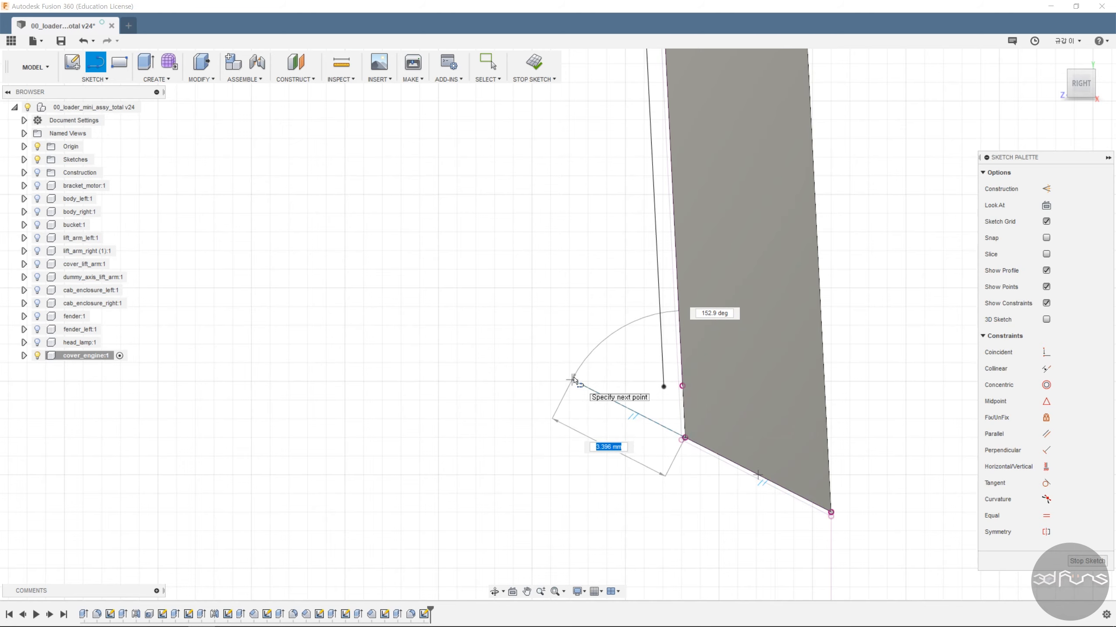
{"action": "left_click", "coordinate": [572, 380]}
{"action": "key", "text": "Escape"}
- Extend the offset chain's lower end to the sloped bottom line and its upper end to the short slanted line
{"action": "left_click", "coordinate": [95, 79]}
{"action": "left_click", "coordinate": [100, 270]}
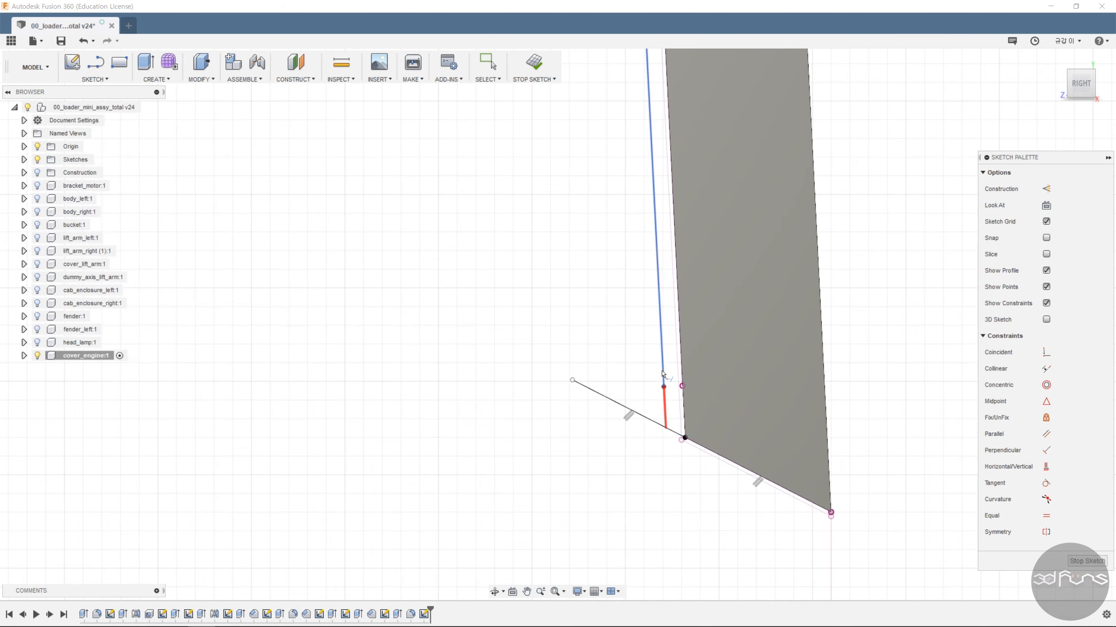
{"action": "left_click", "coordinate": [662, 372]}
{"action": "scroll", "coordinate": [598, 462], "scroll_direction": "down", "scroll_amount": 6}
{"action": "scroll", "coordinate": [524, 185], "scroll_direction": "up", "scroll_amount": 5}
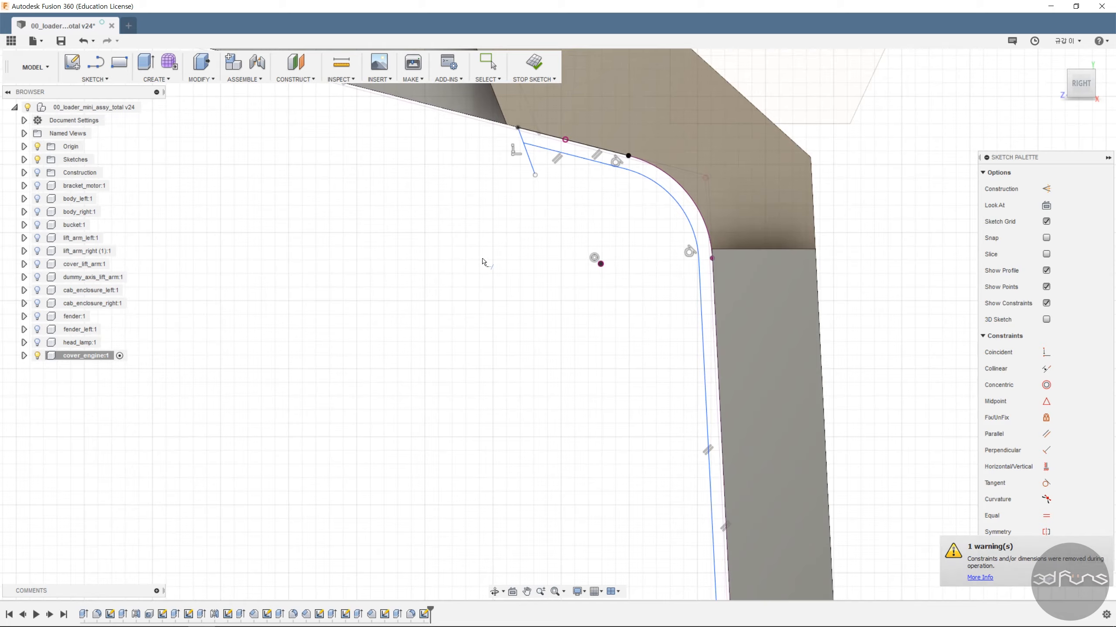
{"action": "scroll", "coordinate": [488, 260], "scroll_direction": "down", "scroll_amount": 2}
{"action": "key", "text": "Escape"}
{"action": "scroll", "coordinate": [816, 323], "scroll_direction": "down", "scroll_amount": 1}
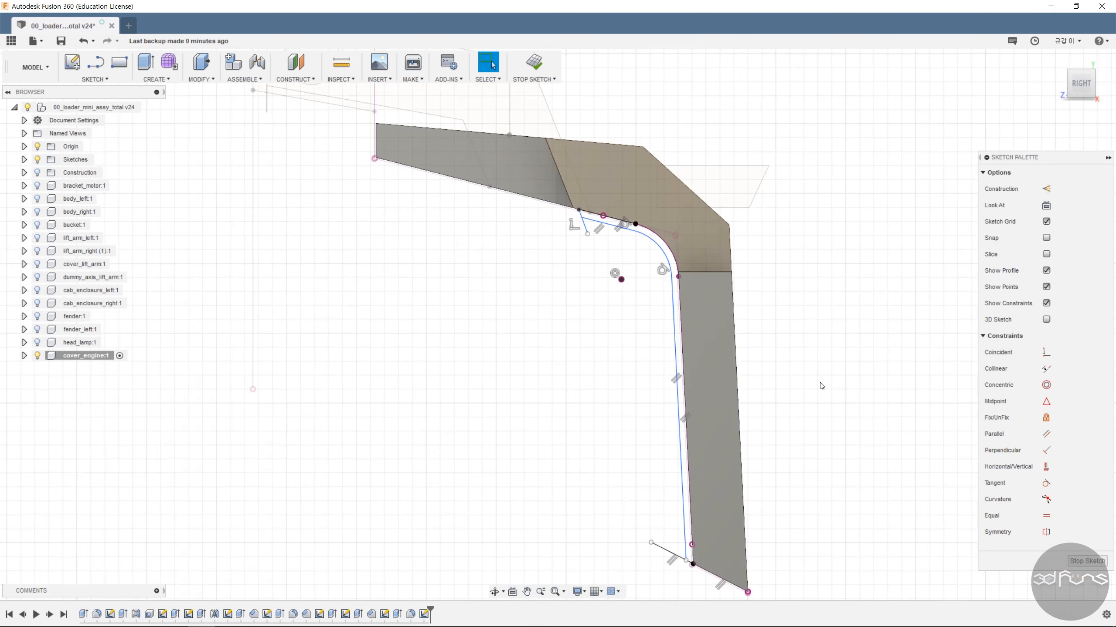
- Draw a line along the rear wall's inner edge from its lower corner to the lower end of the projected bend arc
{"action": "left_click", "coordinate": [94, 79]}
{"action": "left_click", "coordinate": [100, 270]}
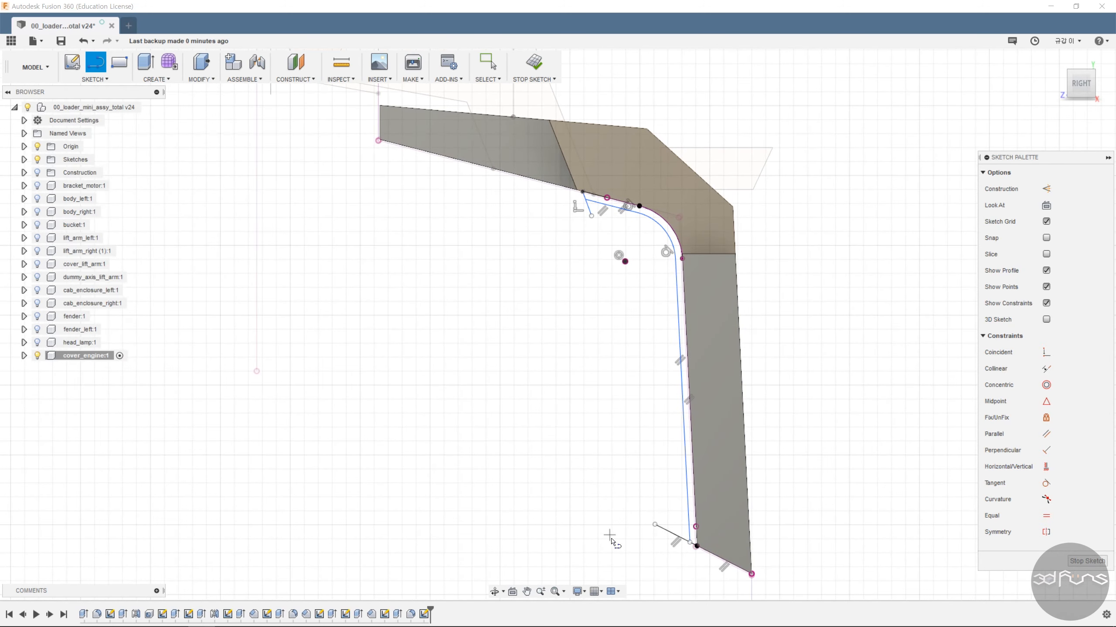
{"action": "scroll", "coordinate": [758, 556], "scroll_direction": "up", "scroll_amount": 6}
{"action": "scroll", "coordinate": [758, 555], "scroll_direction": "up", "scroll_amount": 1}
{"action": "left_click", "coordinate": [730, 496]}
{"action": "scroll", "coordinate": [664, 548], "scroll_direction": "down", "scroll_amount": 5}
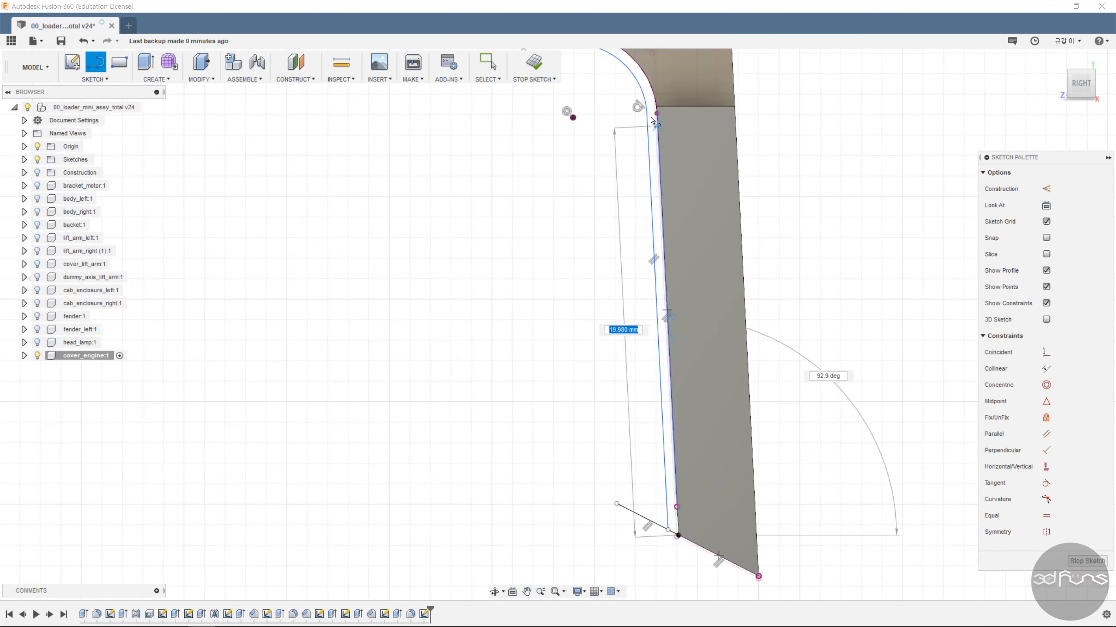
{"action": "scroll", "coordinate": [648, 105], "scroll_direction": "up", "scroll_amount": 3}
{"action": "left_click", "coordinate": [662, 163]}
{"action": "scroll", "coordinate": [612, 211], "scroll_direction": "down", "scroll_amount": 3}
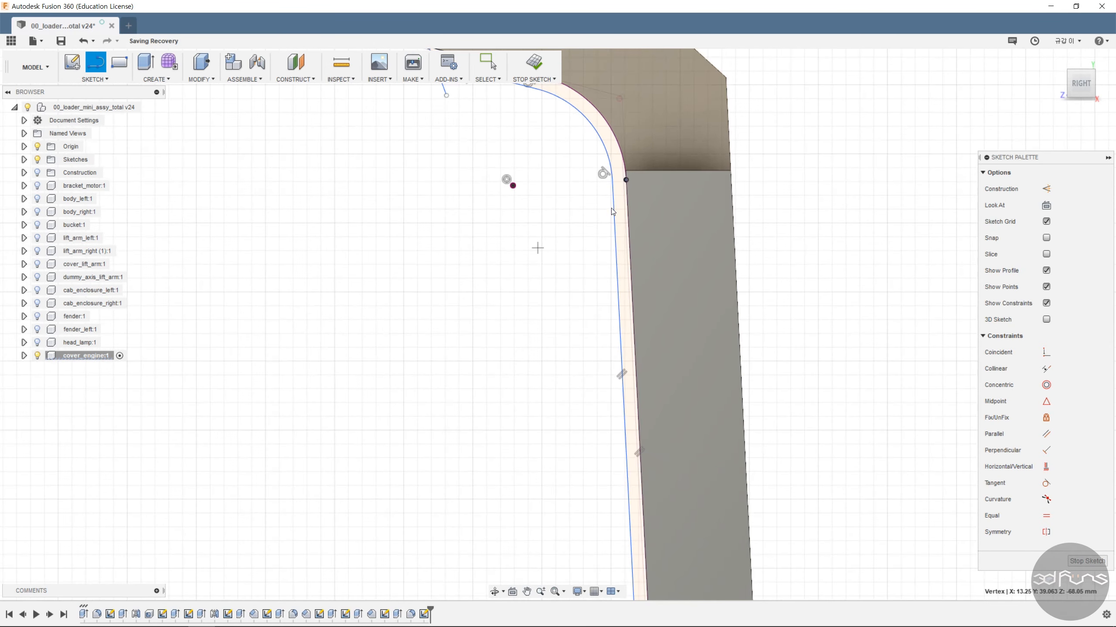
{"action": "key", "text": "Escape"}
- Trace the projected inner bend with an arc between its two end points and check that the strip forms a closed profile
{"action": "middle_click_drag", "start_coordinate": [659, 240], "coordinate": [697, 331], "text": "shift"}
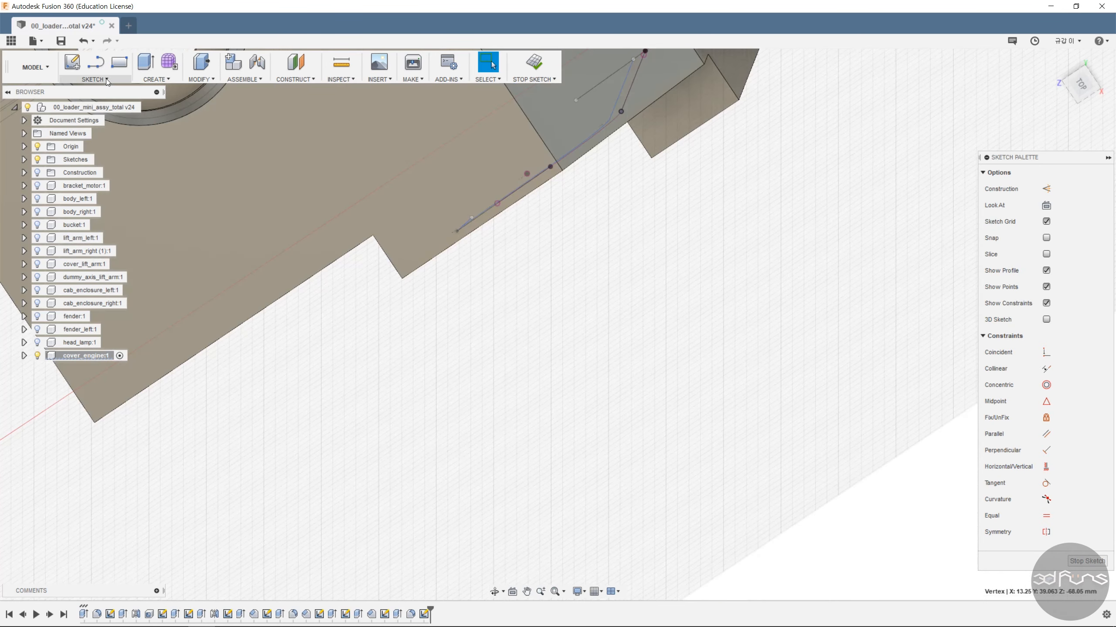
{"action": "scroll", "coordinate": [712, 334], "scroll_direction": "down", "scroll_amount": 6}
{"action": "middle_click_drag", "start_coordinate": [784, 253], "coordinate": [772, 201], "text": "shift"}
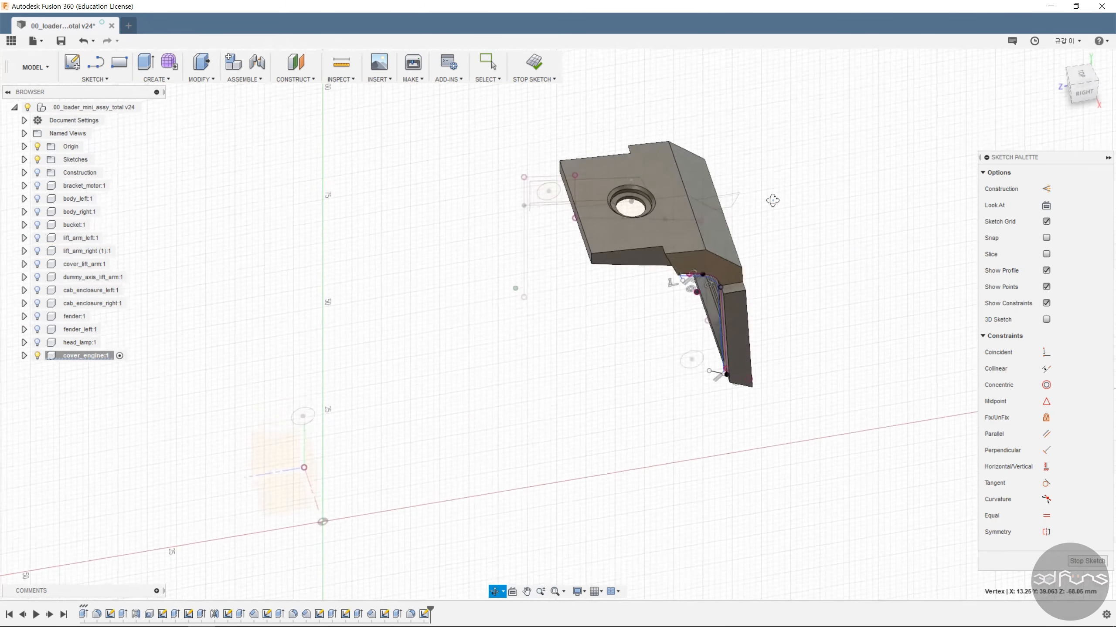
{"action": "left_click", "coordinate": [1081, 91]}
{"action": "left_click", "coordinate": [94, 79]}
{"action": "mouse_move", "coordinate": [105, 141]}
{"action": "left_click", "coordinate": [159, 144]}
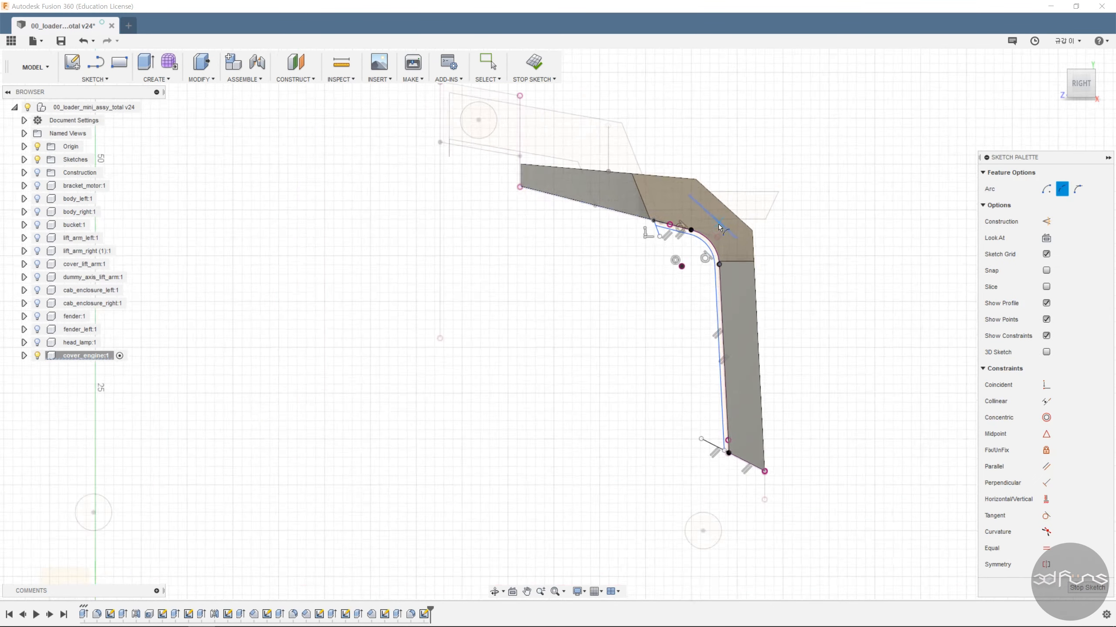
{"action": "scroll", "coordinate": [705, 231], "scroll_direction": "up", "scroll_amount": 10}
{"action": "left_click", "coordinate": [567, 236]}
{"action": "left_click", "coordinate": [727, 431]}
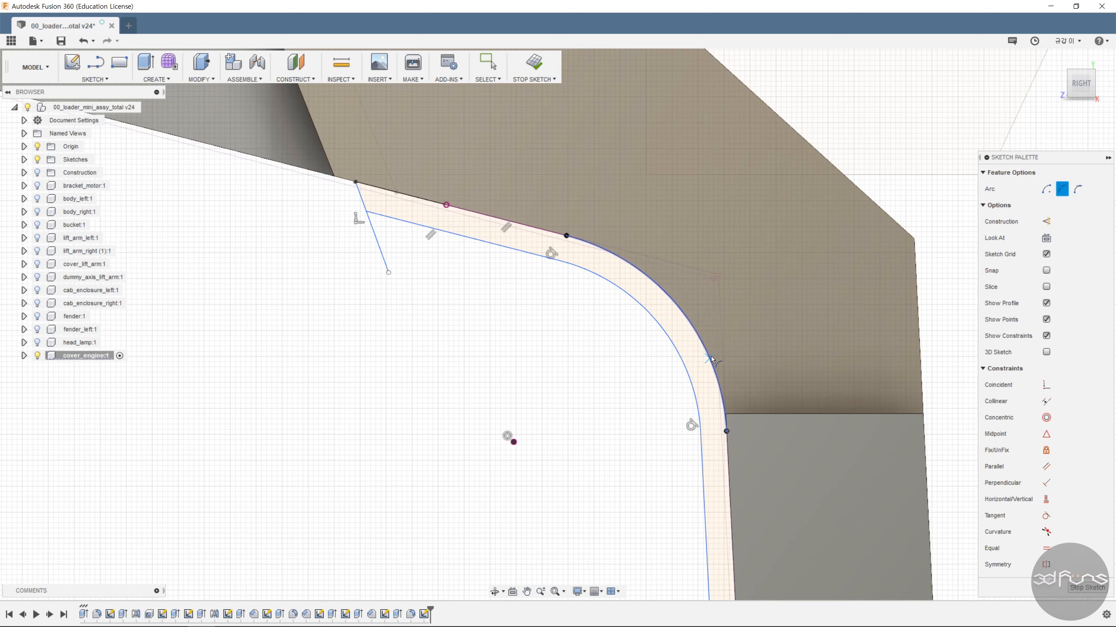
{"action": "key", "text": "Escape"}
{"action": "left_click", "coordinate": [632, 284]}
{"action": "scroll", "coordinate": [560, 367], "scroll_direction": "down", "scroll_amount": 10}
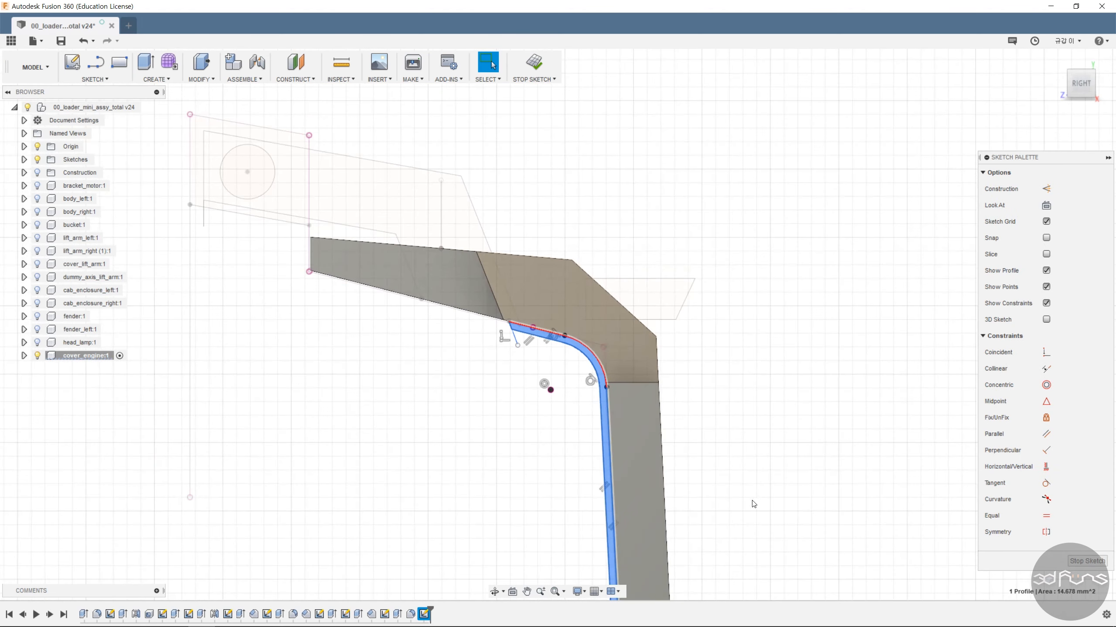
{"action": "scroll", "coordinate": [744, 503], "scroll_direction": "down", "scroll_amount": 1}
{"action": "middle_click_drag", "start_coordinate": [745, 501], "coordinate": [791, 359]}
{"action": "left_click", "coordinate": [791, 359]}
- Replace the short slanted line's perpendicular constraint with a parallel constraint to the projected slanted line above it
{"action": "scroll", "coordinate": [475, 160], "scroll_direction": "up", "scroll_amount": 2}
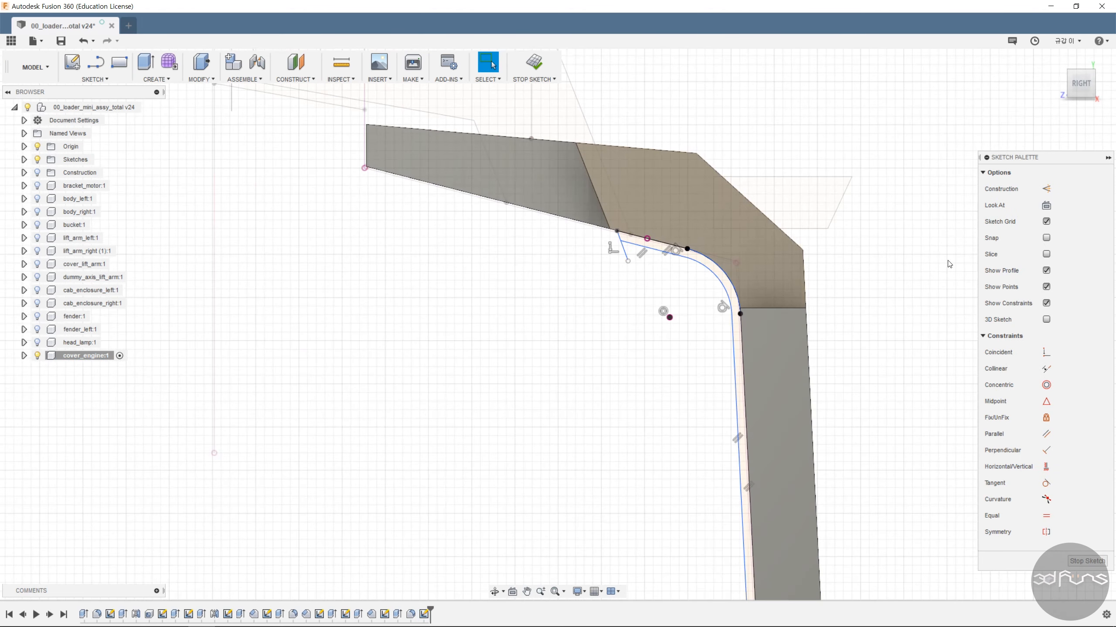
{"action": "scroll", "coordinate": [639, 218], "scroll_direction": "up", "scroll_amount": 3}
{"action": "left_click", "coordinate": [612, 297]}
{"action": "left_click", "coordinate": [611, 227]}
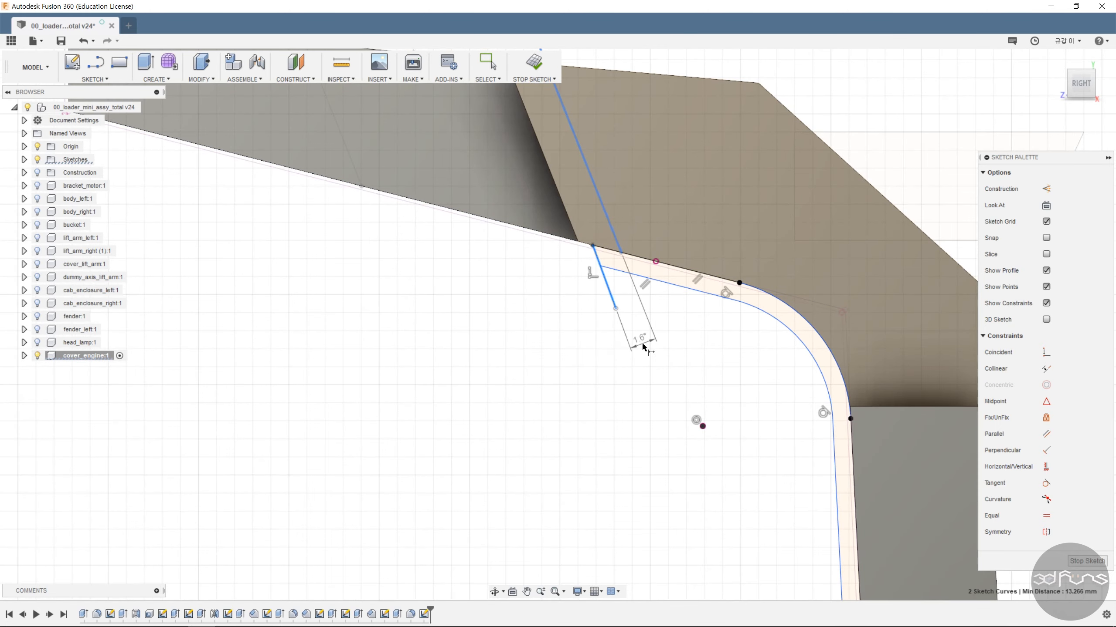
{"action": "key", "text": "Escape"}
{"action": "left_click", "coordinate": [1046, 434]}
{"action": "scroll", "coordinate": [632, 297], "scroll_direction": "down", "scroll_amount": 1}
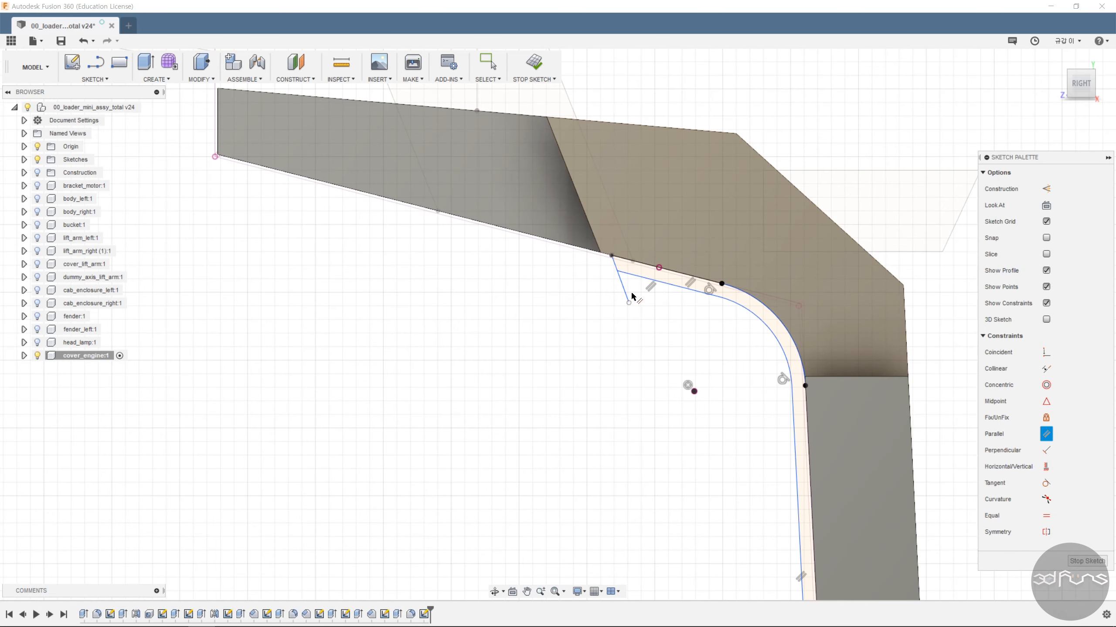
- Dimension the distance between the short slanted line and the projected slanted line as 1.0 mm
{"action": "key", "text": "d"}
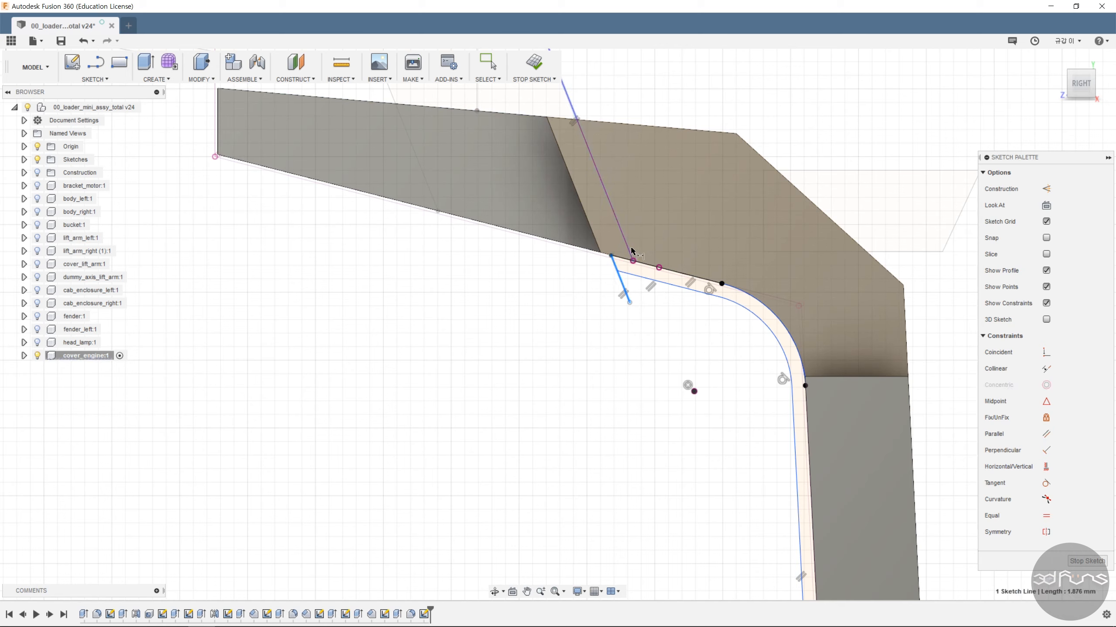
{"action": "left_click", "coordinate": [695, 390]}
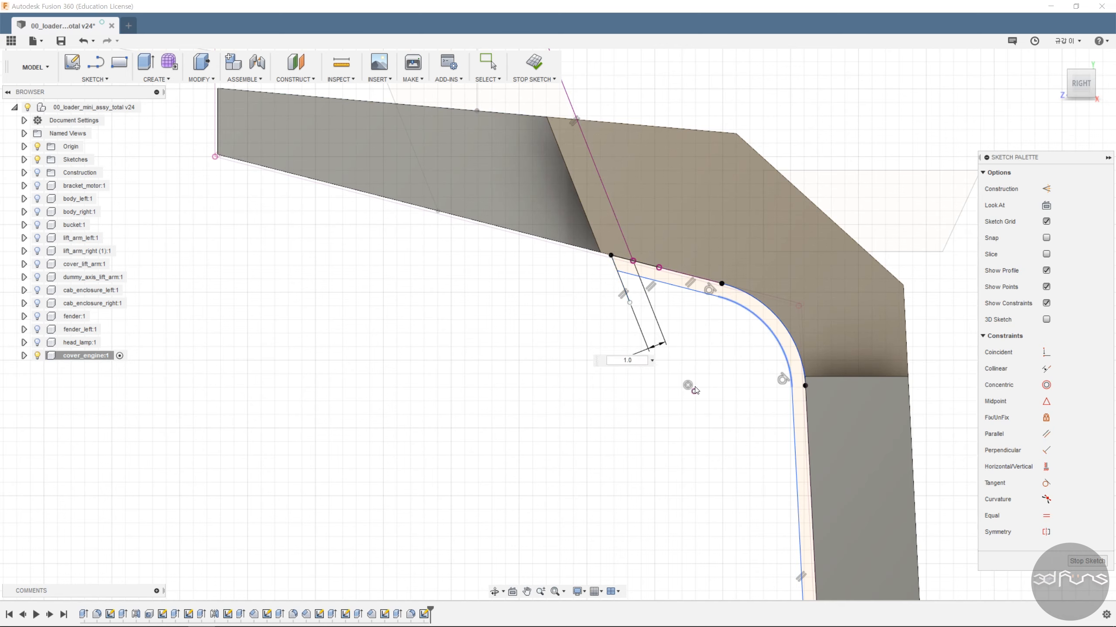
{"action": "key", "text": "Return"}
- Dimension the strip's width along the rear wall as 0.50 mm and finish the sketch
{"action": "scroll", "coordinate": [697, 398], "scroll_direction": "down", "scroll_amount": 2}
{"action": "middle_click_drag", "start_coordinate": [703, 460], "coordinate": [656, 236]}
{"action": "scroll", "coordinate": [712, 403], "scroll_direction": "up", "scroll_amount": 2}
{"action": "left_click", "coordinate": [722, 414]}
{"action": "left_click", "coordinate": [734, 420]}
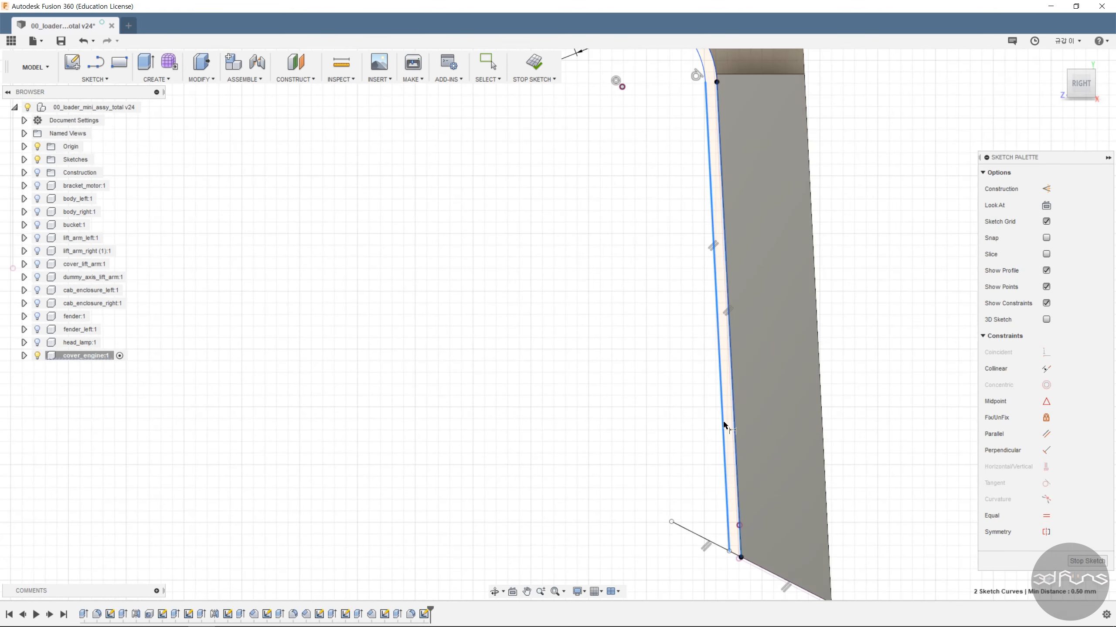
{"action": "left_click", "coordinate": [690, 431]}
{"action": "scroll", "coordinate": [703, 455], "scroll_direction": "down", "scroll_amount": 2}
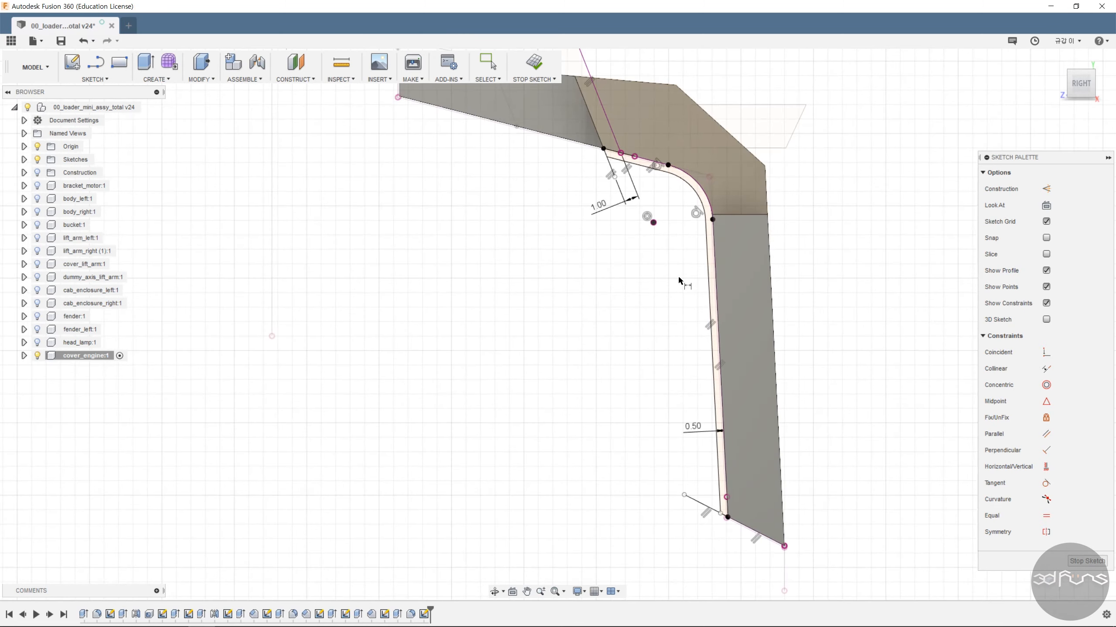
{"action": "left_click", "coordinate": [534, 61]}
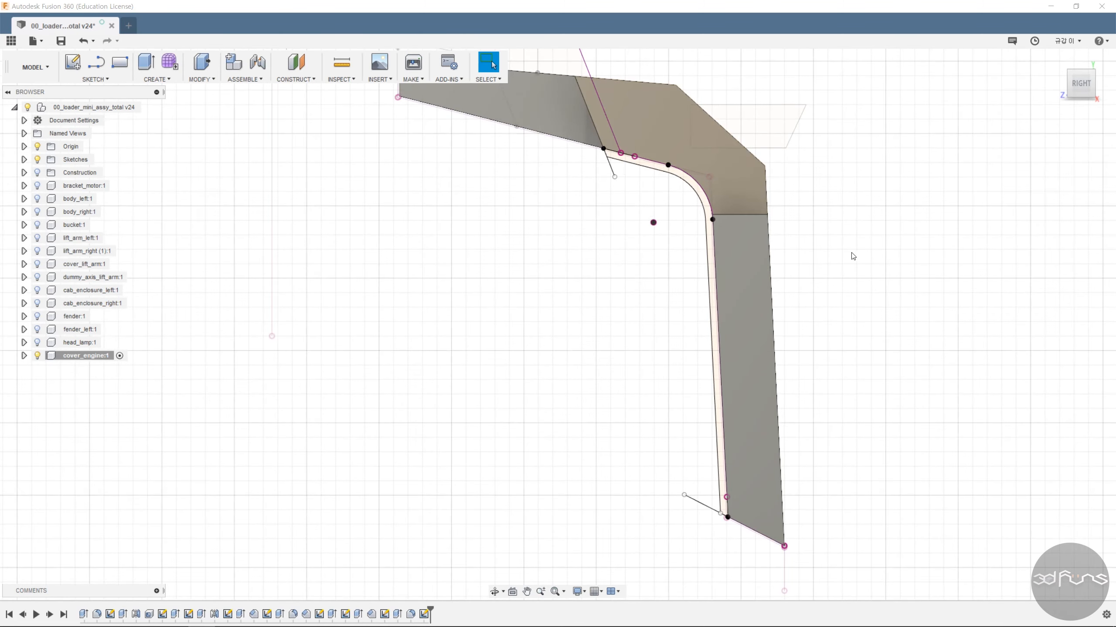
- Extrude the narrow strip profile by -1.0 mm toward the cover's interior and join it to the cover
{"action": "middle_click_drag", "start_coordinate": [859, 294], "coordinate": [892, 298], "text": "shift"}
{"action": "key", "text": "e"}
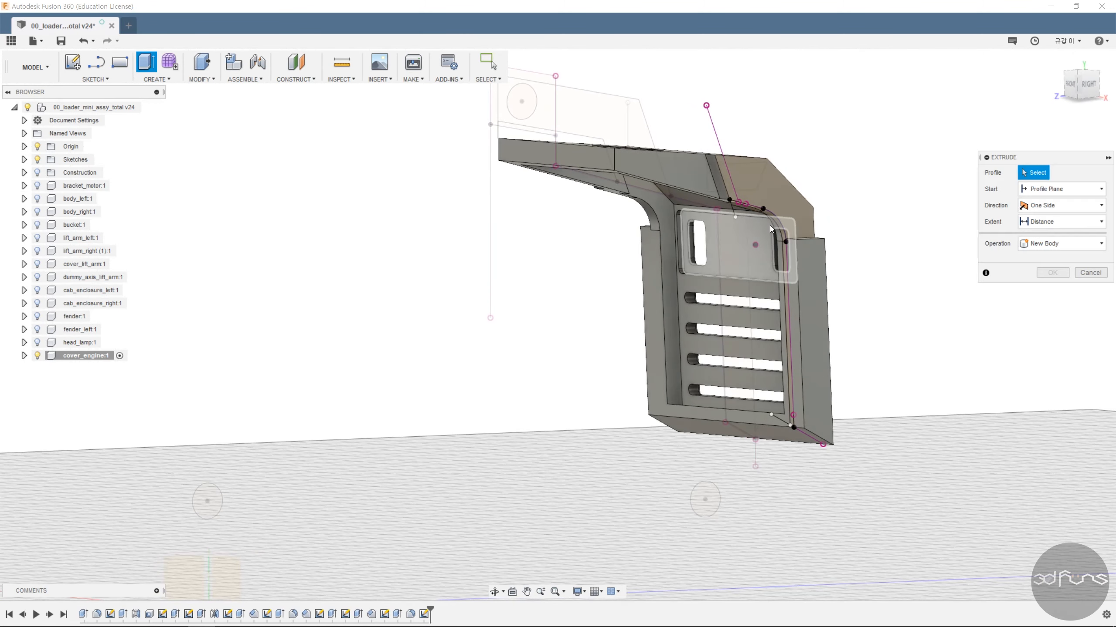
{"action": "scroll", "coordinate": [775, 272], "scroll_direction": "up", "scroll_amount": 3}
{"action": "scroll", "coordinate": [731, 255], "scroll_direction": "down", "scroll_amount": 3}
{"action": "left_click", "coordinate": [734, 376]}
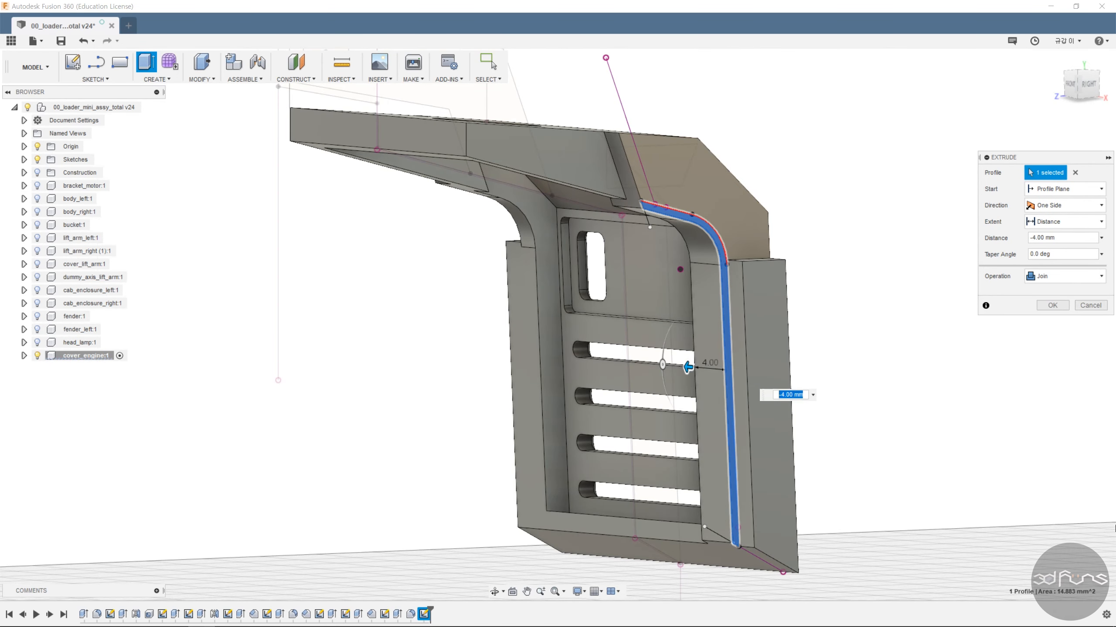
{"action": "type", "text": "1.0"}
{"action": "left_click", "coordinate": [1071, 283]}
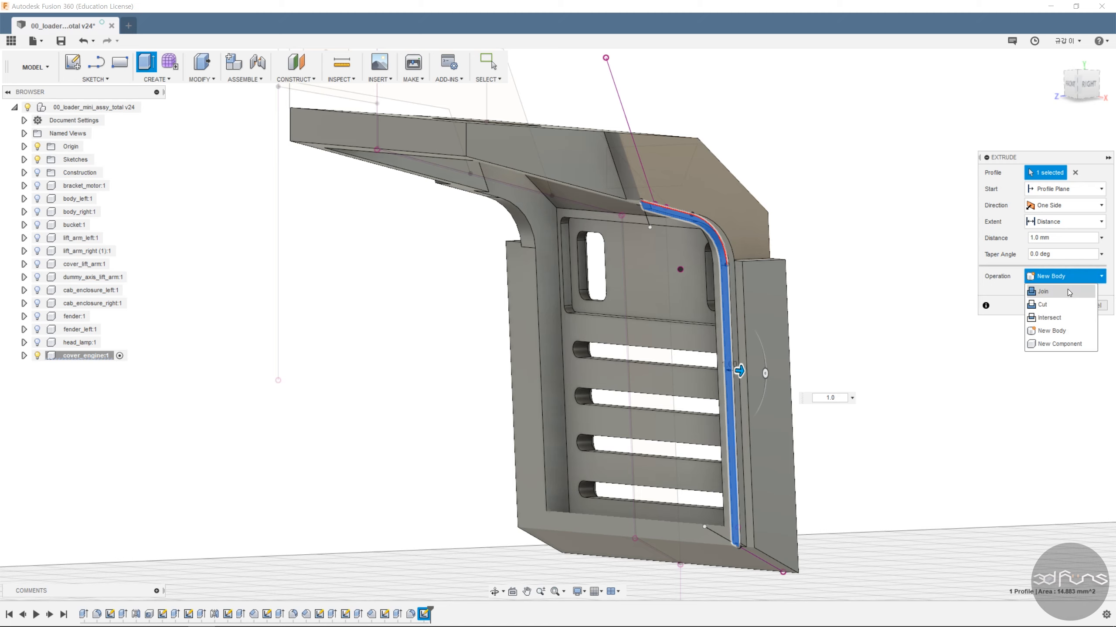
{"action": "left_click", "coordinate": [1070, 293]}
{"action": "middle_click_drag", "start_coordinate": [896, 376], "coordinate": [953, 368], "text": "shift"}
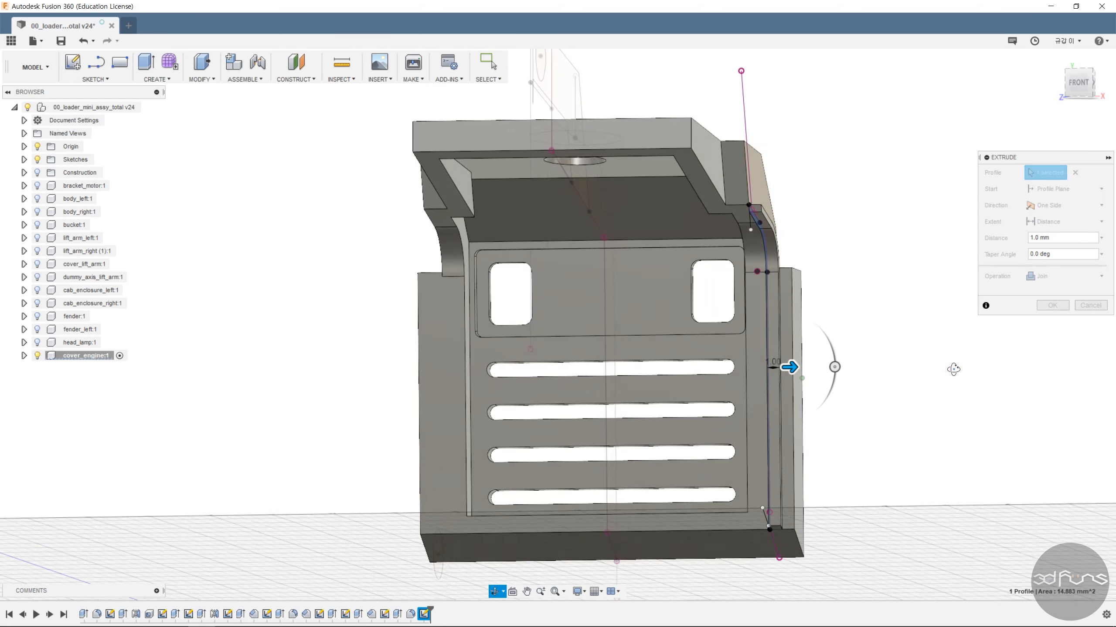
{"action": "left_click_drag", "start_coordinate": [789, 368], "coordinate": [754, 370]}
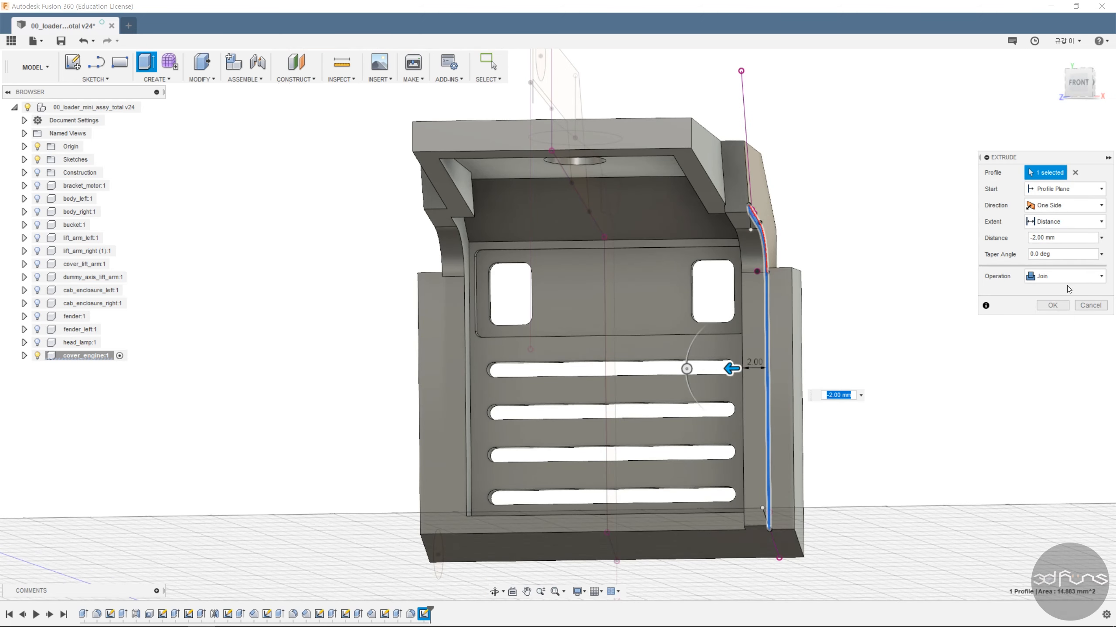
{"action": "left_click", "coordinate": [1061, 307]}
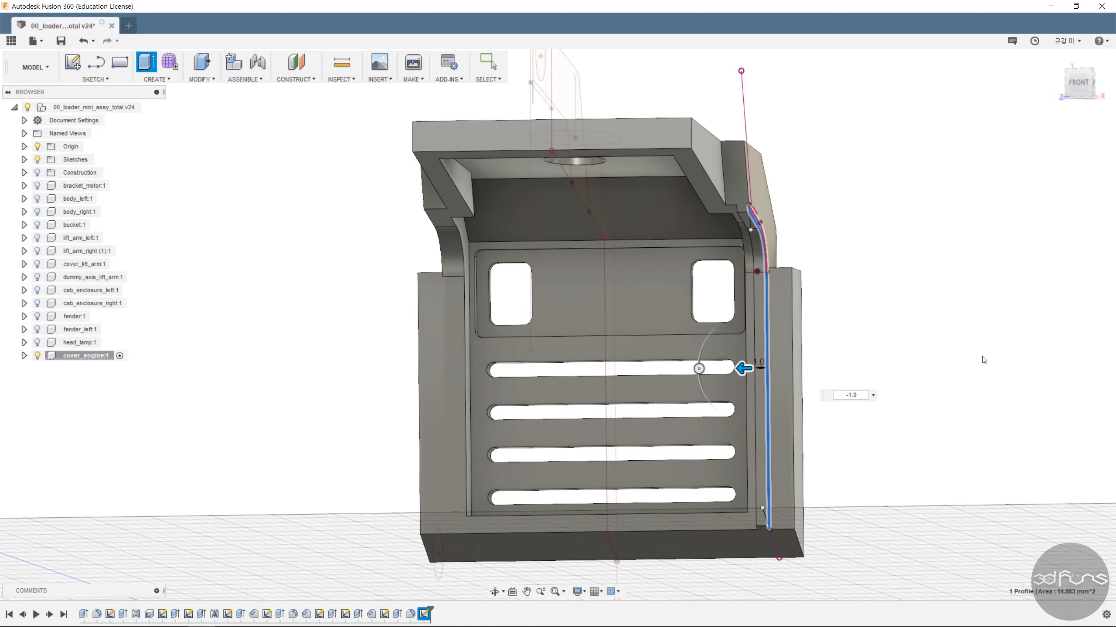
- Mirror the strip extrusion feature to the cover's opposite side across the vertical origin plane through its middle
{"action": "scroll", "coordinate": [934, 349], "scroll_direction": "down", "scroll_amount": 2}
{"action": "mouse_move", "coordinate": [934, 349]}
{"action": "middle_mouse_down", "text": "shift"}
{"action": "mouse_move", "coordinate": [931, 326]}
{"action": "mouse_move", "coordinate": [931, 349]}
{"action": "middle_mouse_up", "text": "shift"}
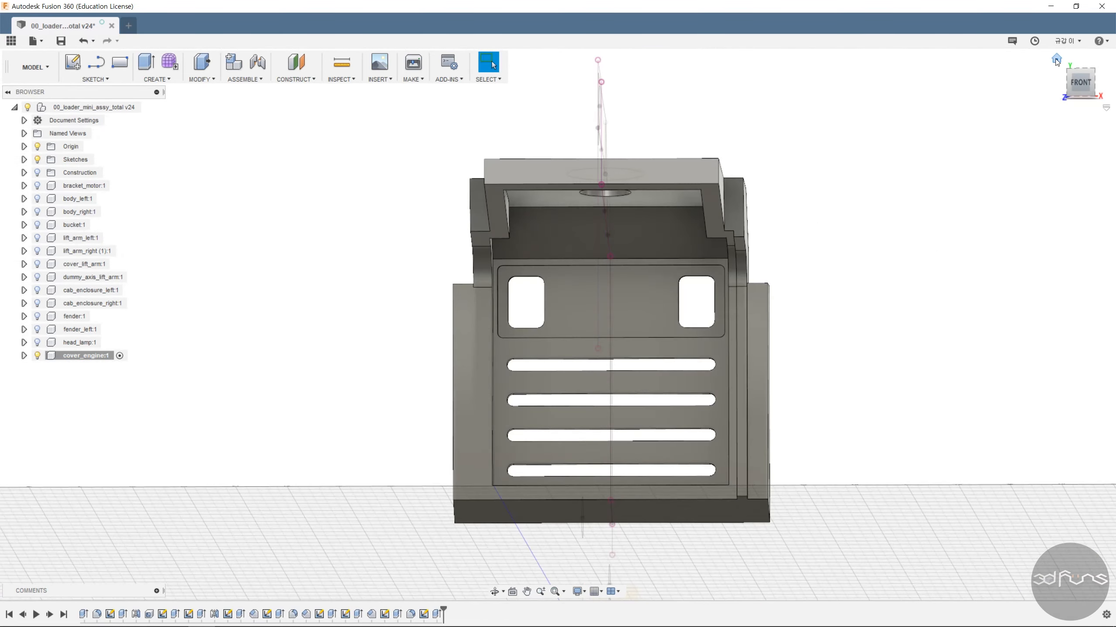
{"action": "left_click", "coordinate": [1056, 60]}
{"action": "left_click", "coordinate": [157, 79]}
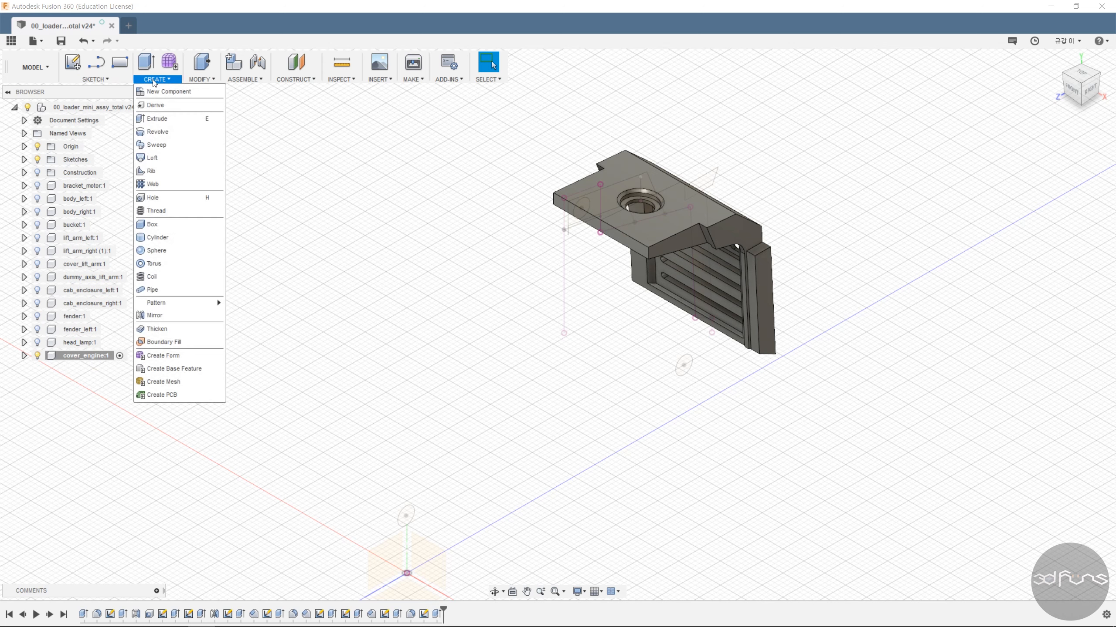
{"action": "left_click", "coordinate": [162, 316]}
{"action": "left_click", "coordinate": [437, 614]}
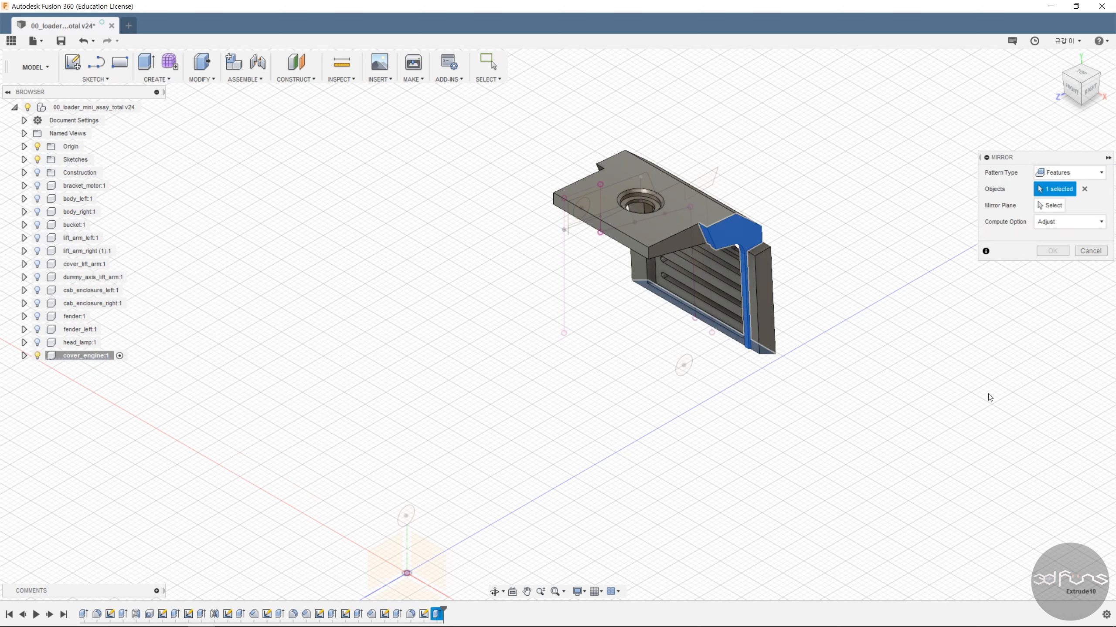
{"action": "left_click", "coordinate": [397, 556]}
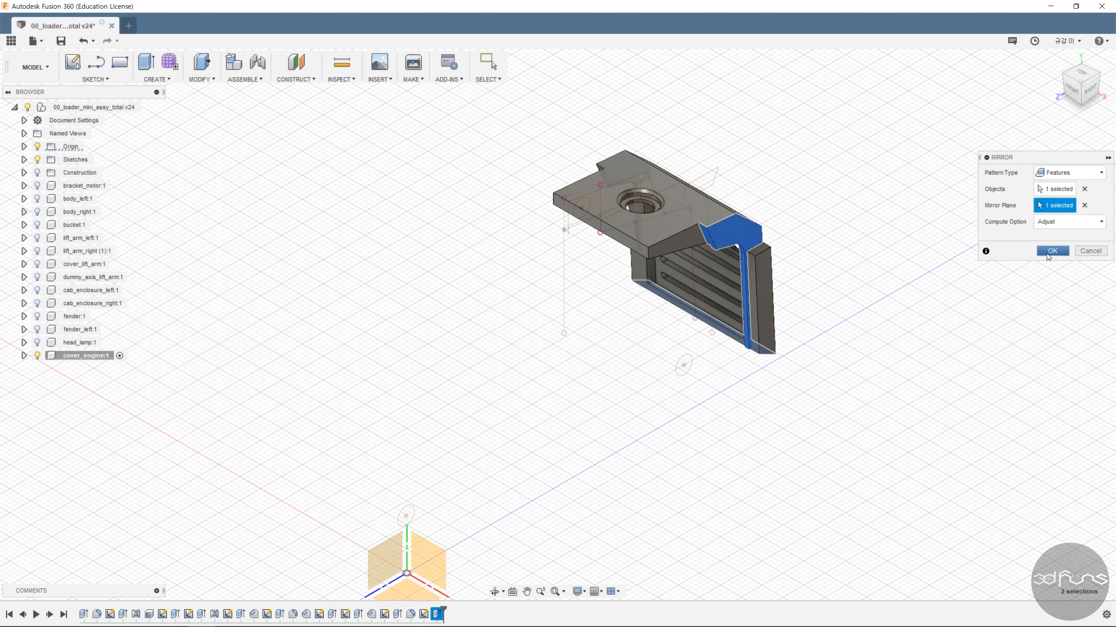
{"action": "left_click", "coordinate": [1046, 254]}
- Examine the strips along both inner sides of the rear wall from the open side, selecting their faces
{"action": "middle_click_drag", "start_coordinate": [844, 359], "coordinate": [860, 308], "text": "shift"}
{"action": "scroll", "coordinate": [680, 335], "scroll_direction": "up", "scroll_amount": 2}
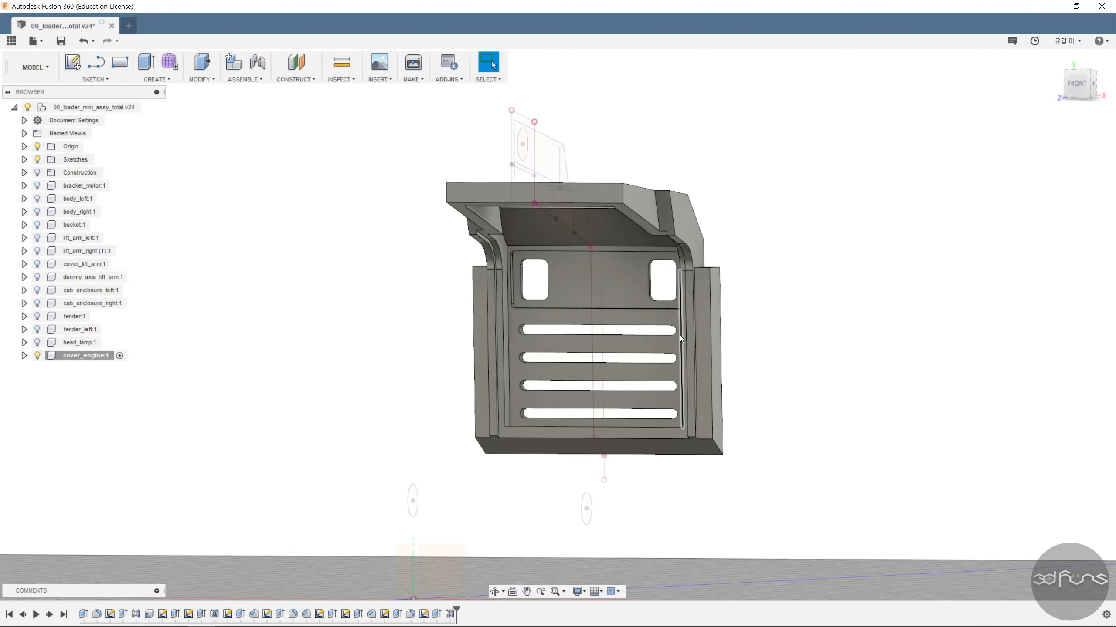
{"action": "scroll", "coordinate": [680, 334], "scroll_direction": "up", "scroll_amount": 2}
{"action": "left_click", "coordinate": [696, 332]}
{"action": "left_click", "coordinate": [418, 392], "text": "ctrl"}
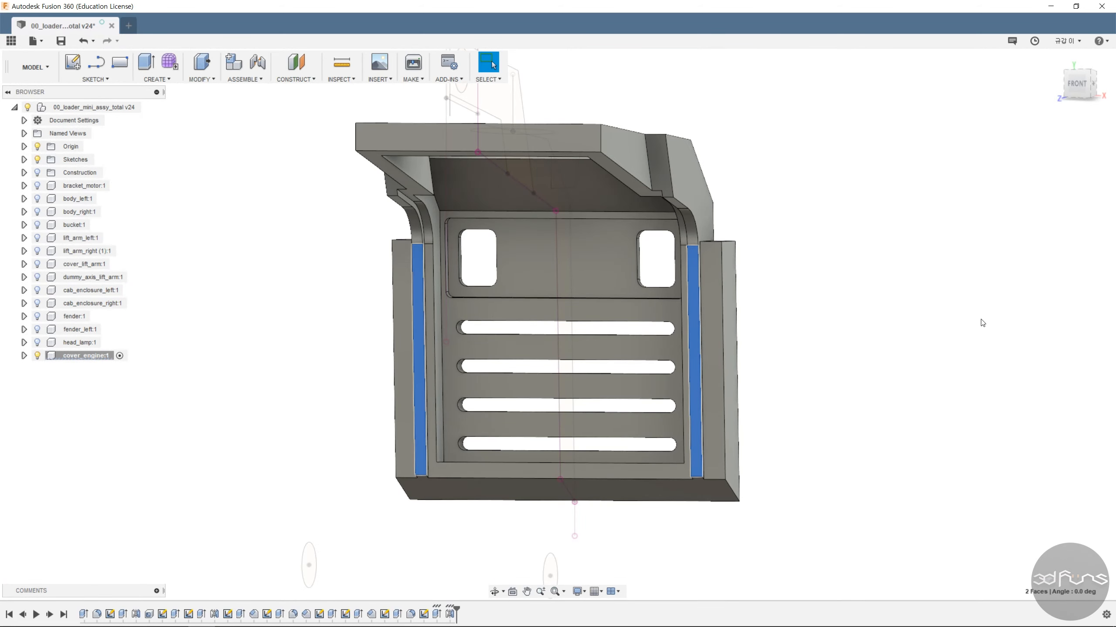
{"action": "scroll", "coordinate": [827, 334], "scroll_direction": "down", "scroll_amount": 4}
{"action": "left_click", "coordinate": [876, 354]}
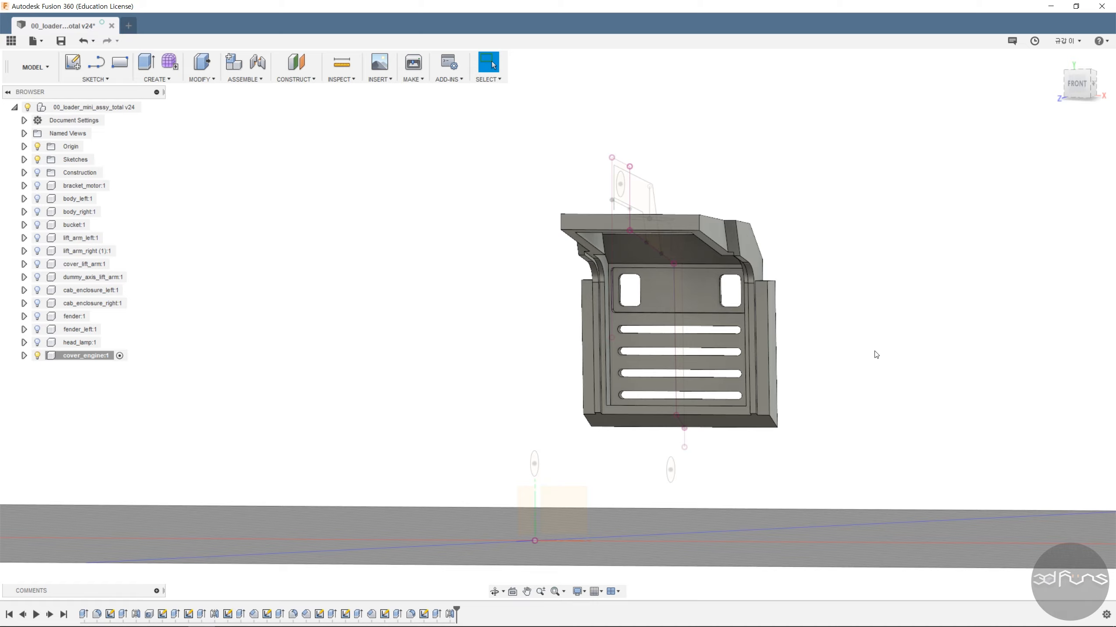